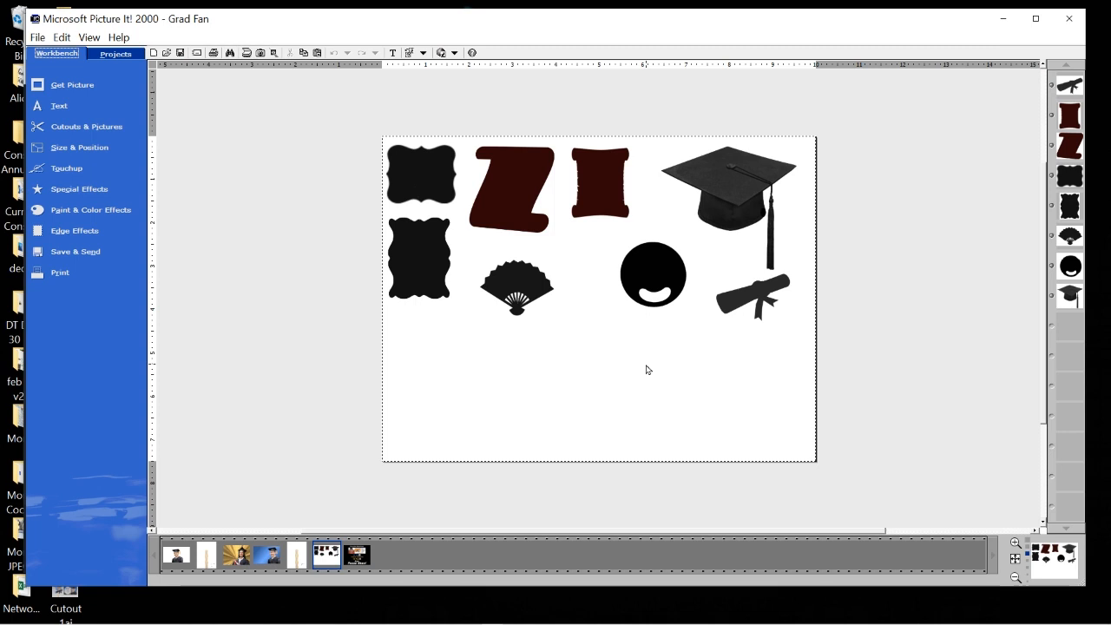
Shift the graduation cap slightly left and lay the rolled diploma across its tassel.
click(715, 241)
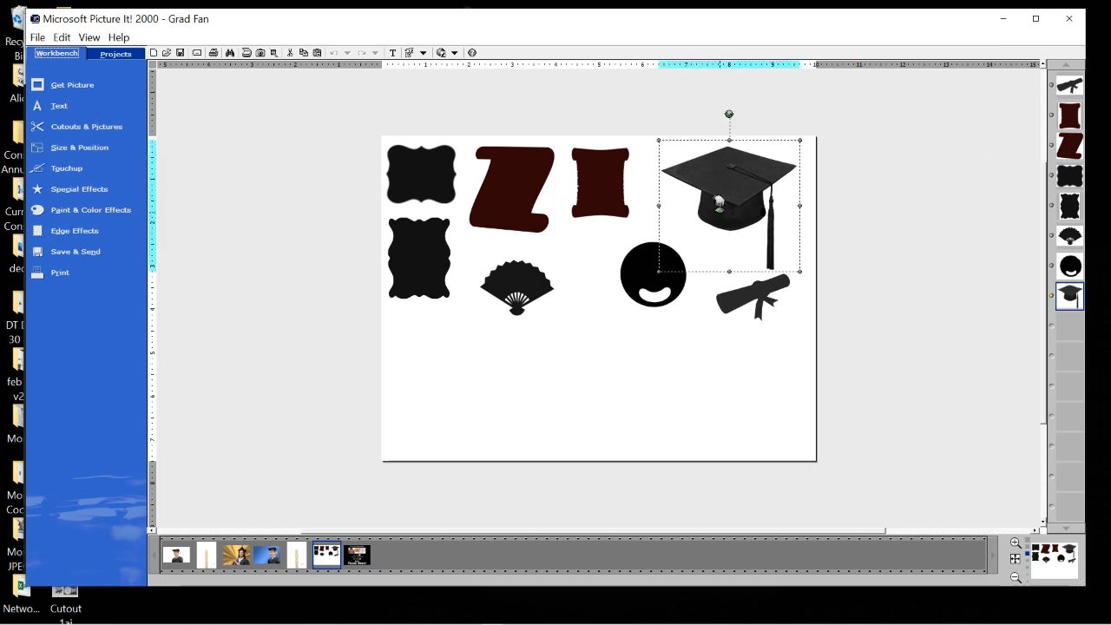
drag(716, 189, 702, 182)
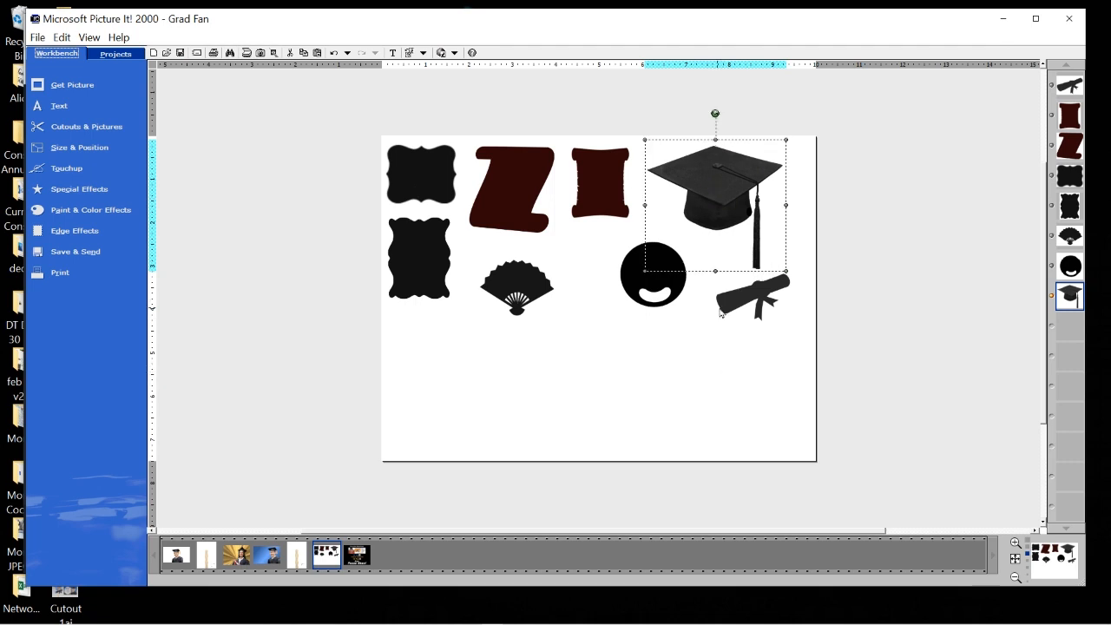
click(756, 292)
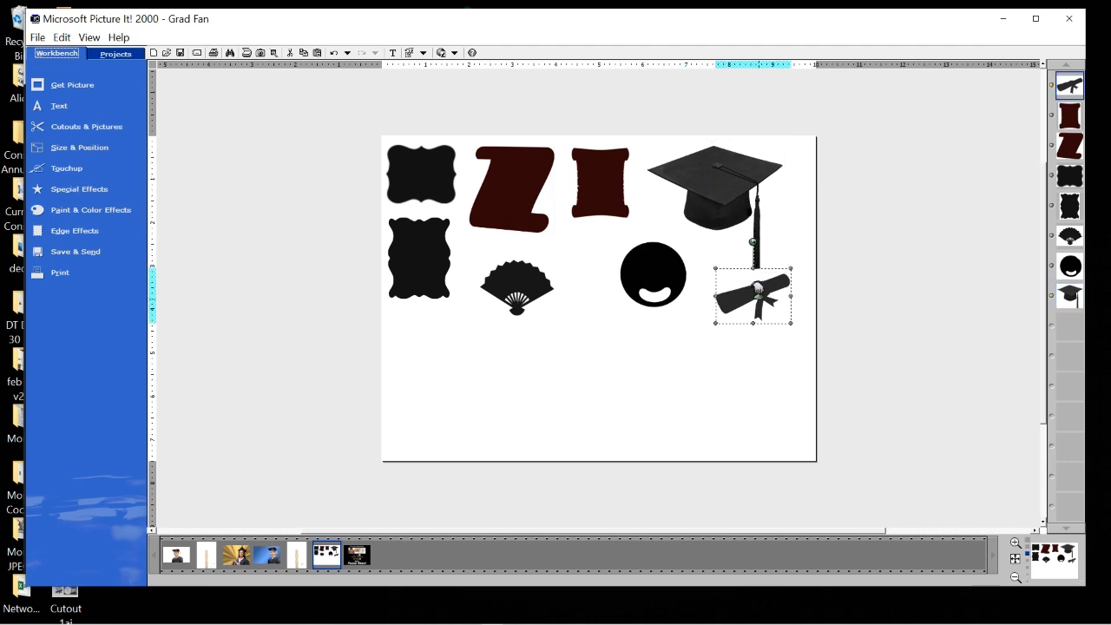
drag(756, 287, 738, 222)
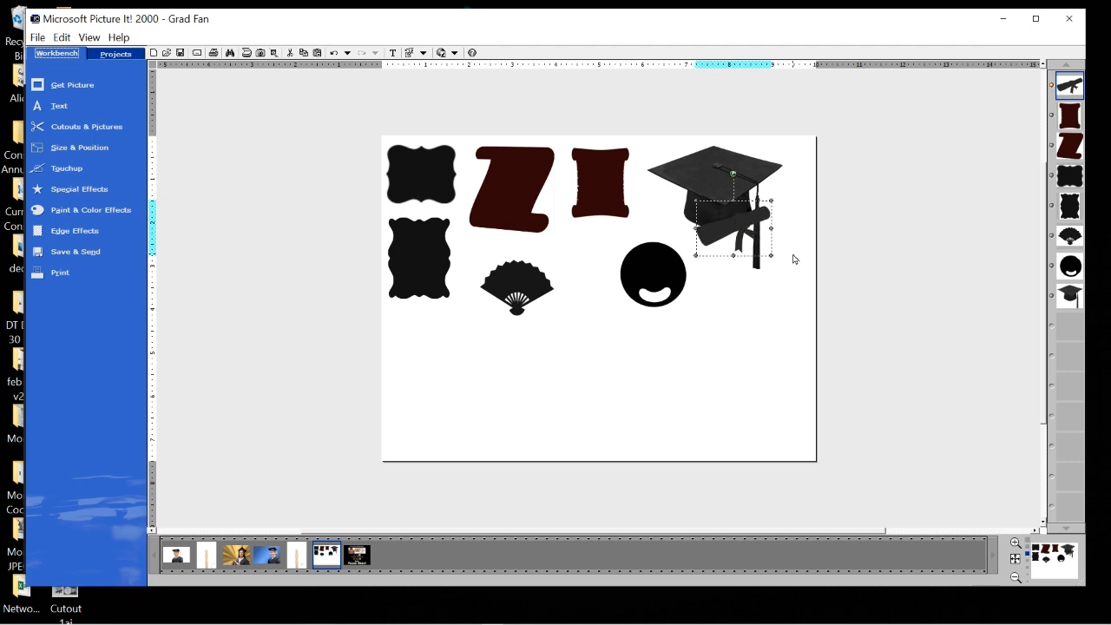
scroll(793, 257, up, 1)
scroll(1015, 290, up, 4)
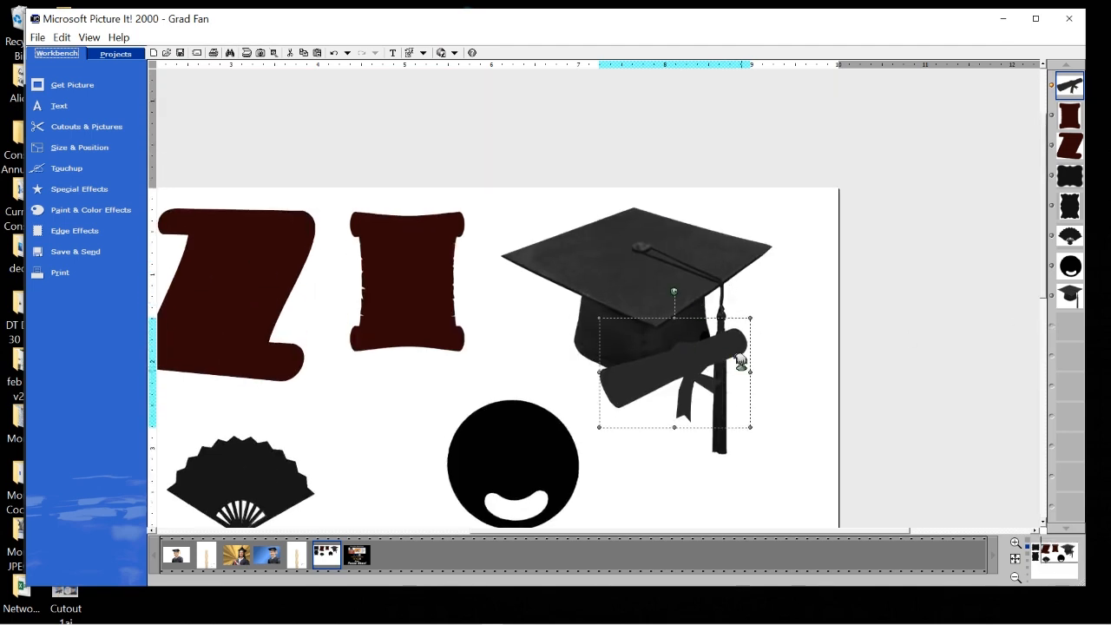
mouse_move(672, 376)
mouse_down()
mouse_move(664, 400)
mouse_move(604, 388)
mouse_move(679, 386)
mouse_move(665, 383)
mouse_up()
click(952, 451)
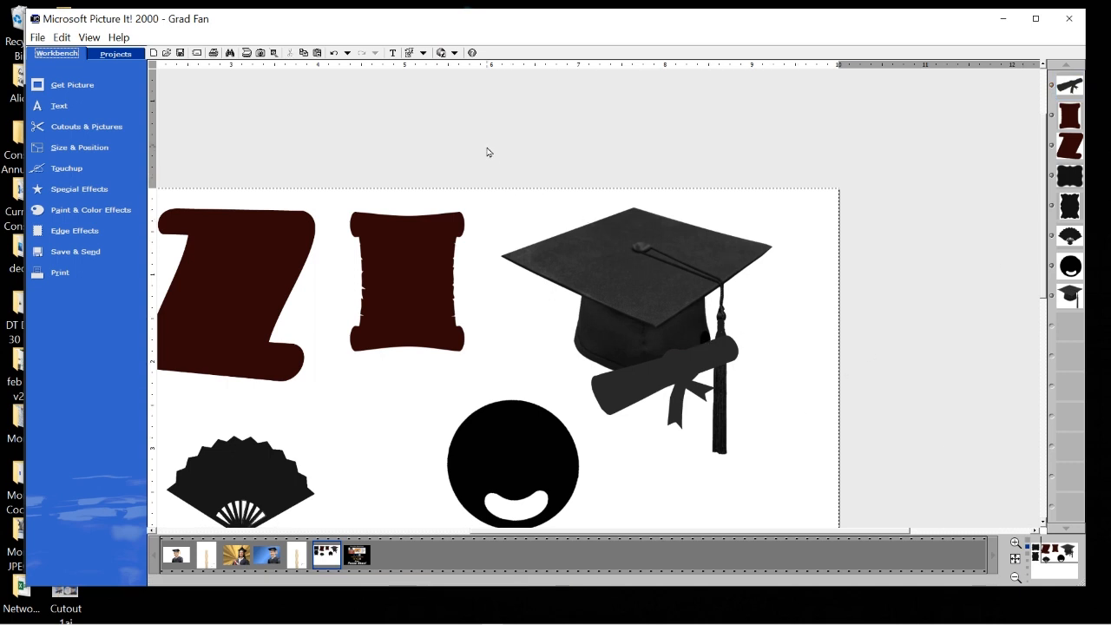
Group the cap and diploma into one object and move the group slightly right and down.
drag(487, 152, 831, 473)
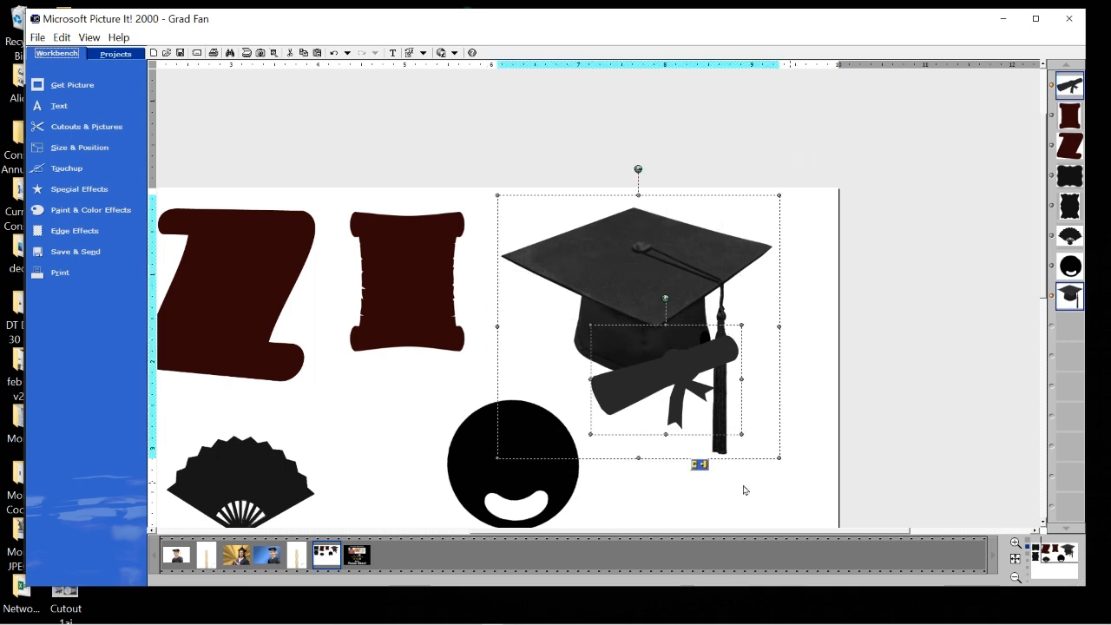
click(699, 465)
drag(664, 337, 684, 347)
drag(702, 530, 528, 525)
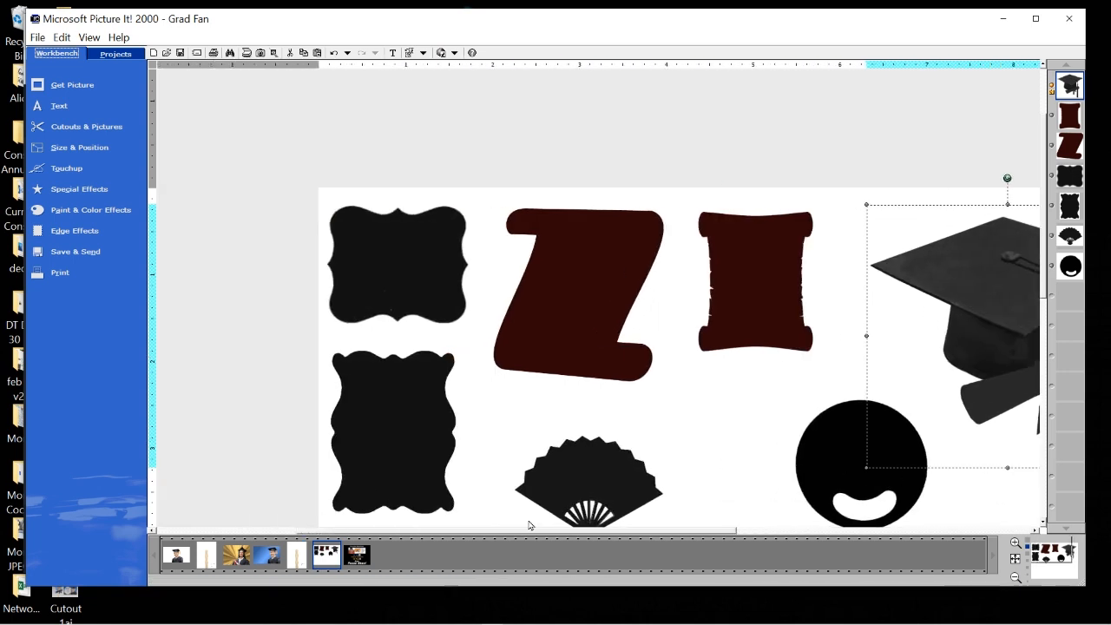
Preview the filmstrip photos, then start a new blank picture, Picture 2.
click(414, 449)
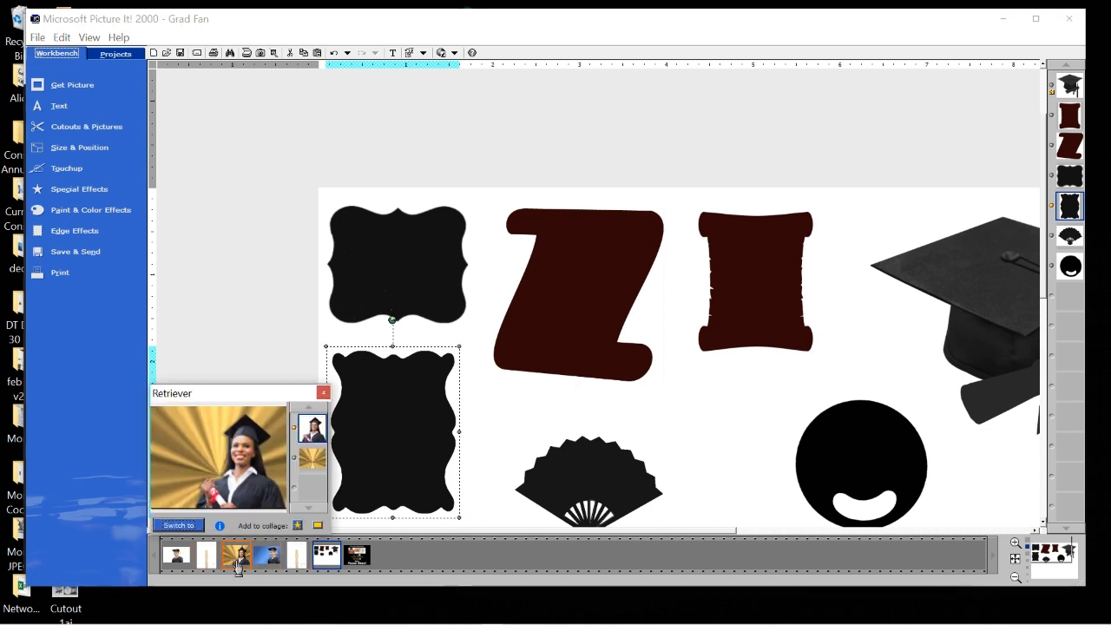
mouse_move(268, 560)
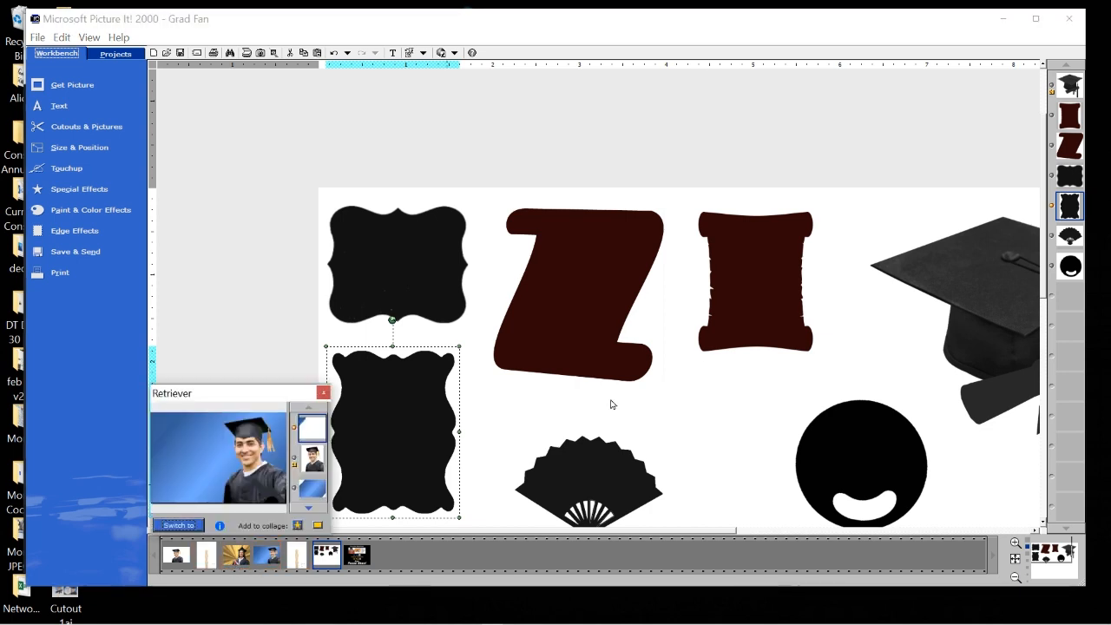
click(231, 298)
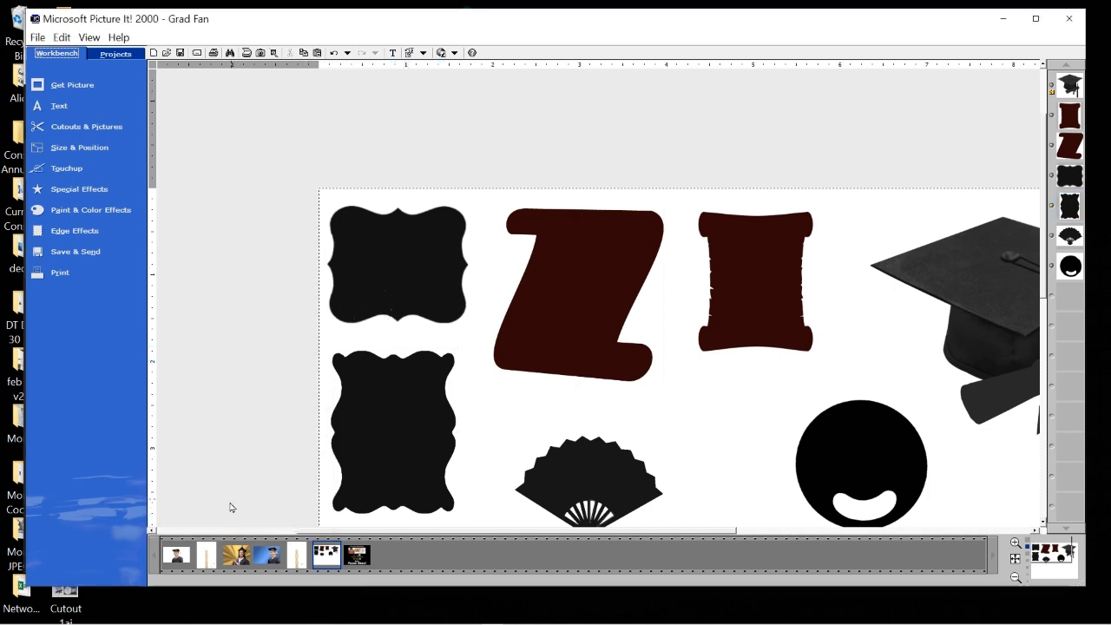
mouse_move(178, 562)
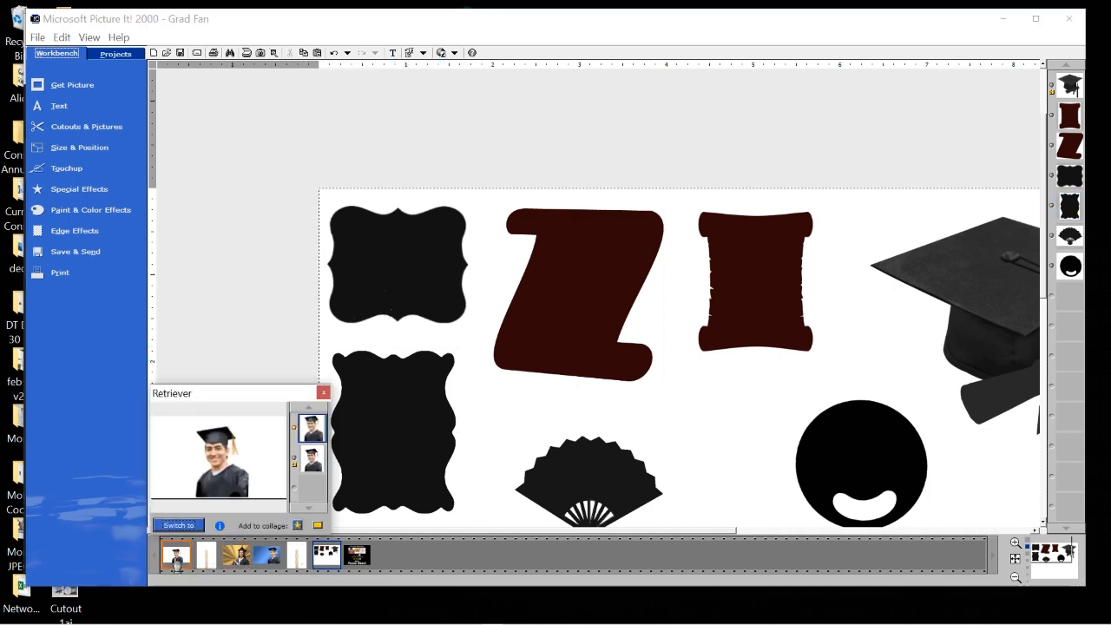
click(154, 53)
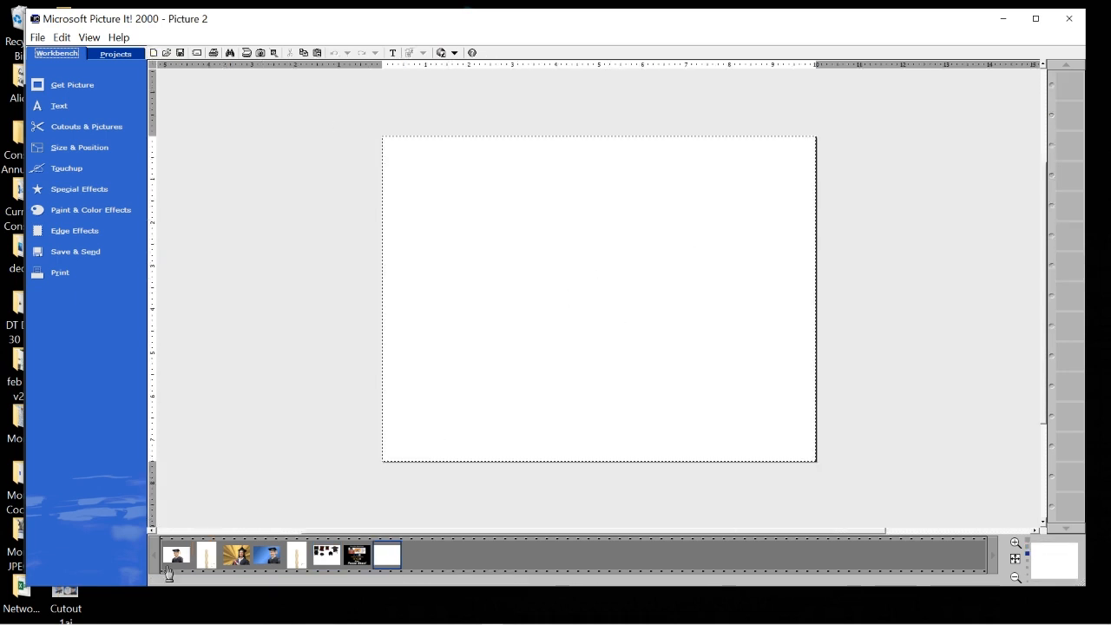
Place the graduate photo at the page's lower right and enlarge it up and left.
drag(176, 560, 703, 335)
drag(713, 377, 764, 418)
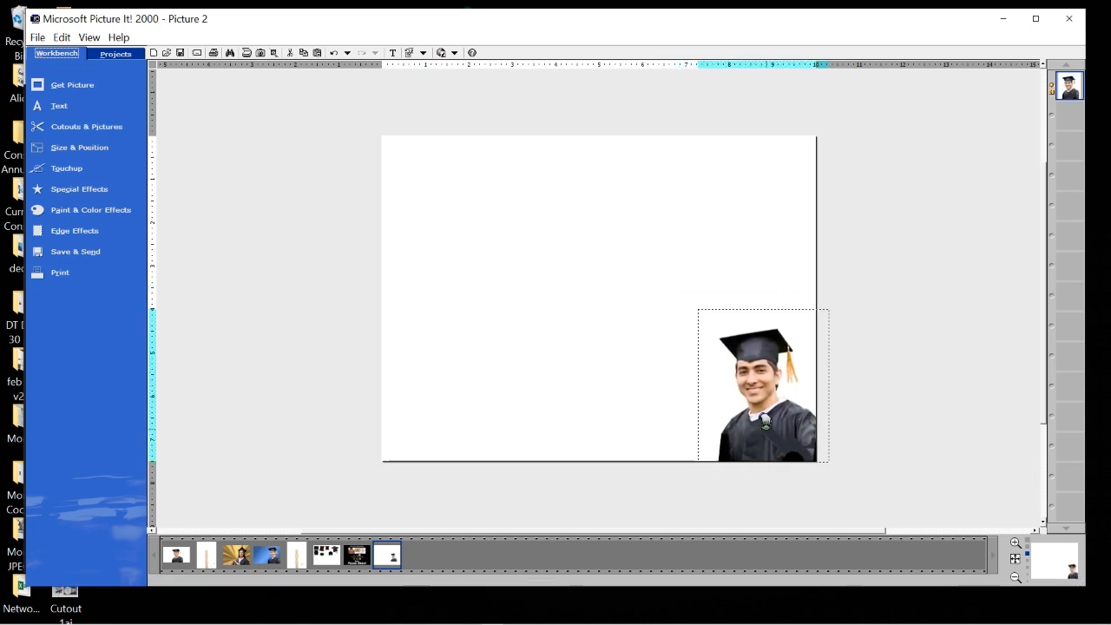
drag(700, 307, 584, 180)
drag(770, 415, 784, 416)
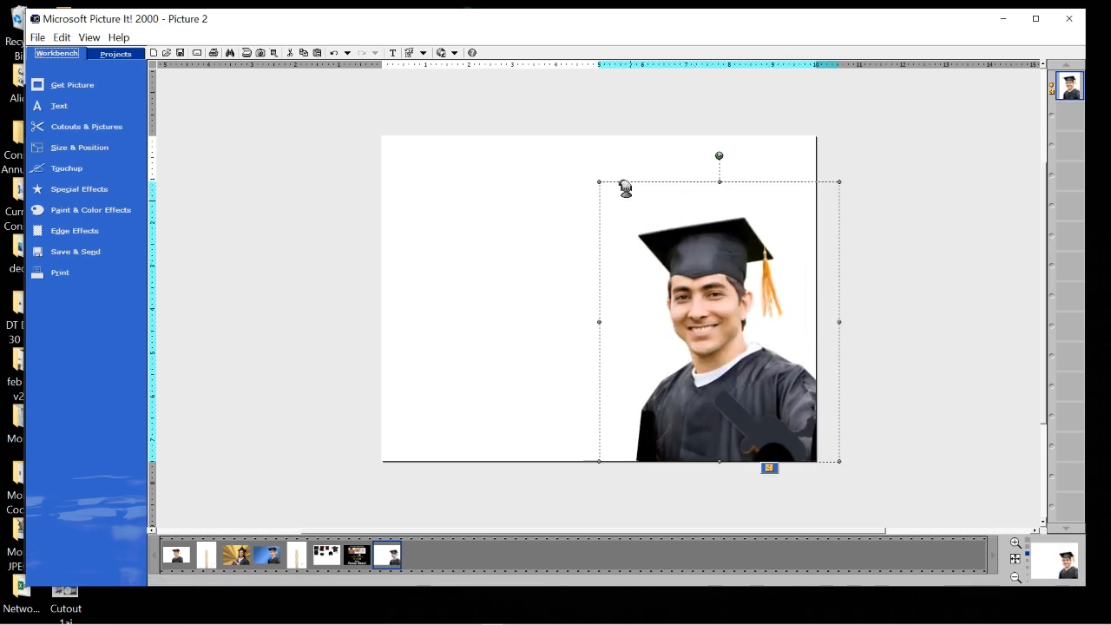
drag(598, 181, 594, 175)
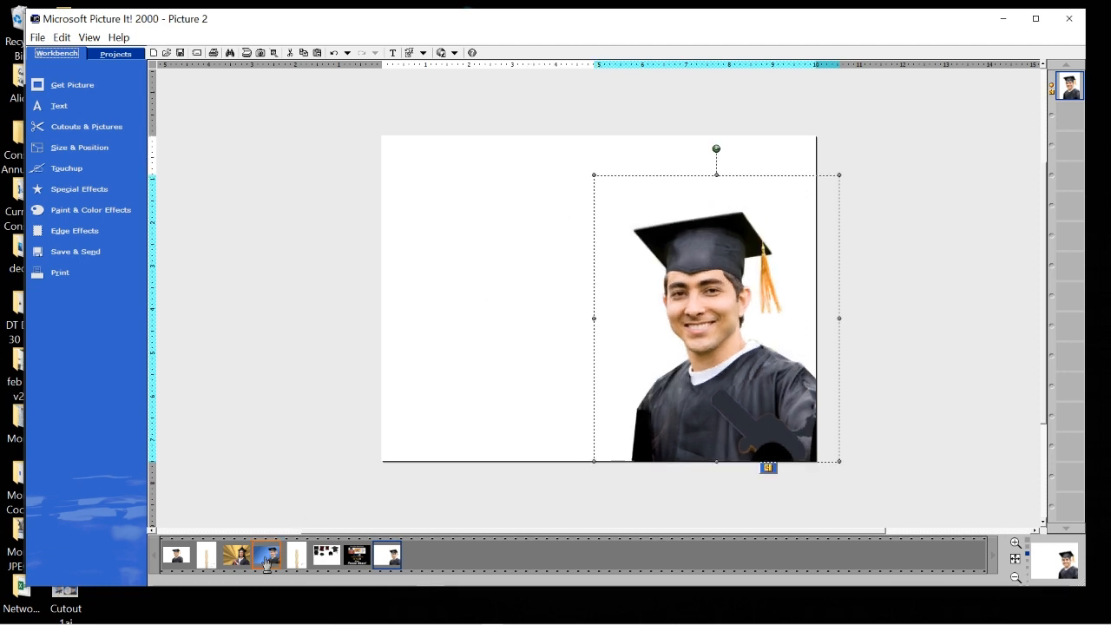
click(98, 129)
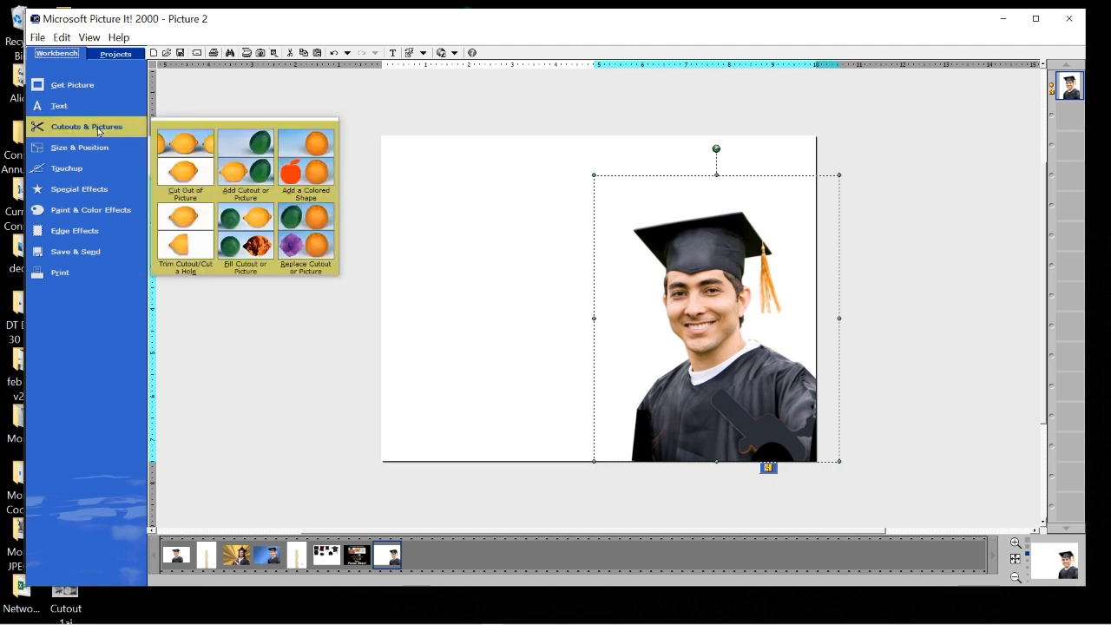
Add a navy blue rectangle stretched over the whole page and send it behind the graduate.
click(316, 163)
drag(579, 317, 492, 287)
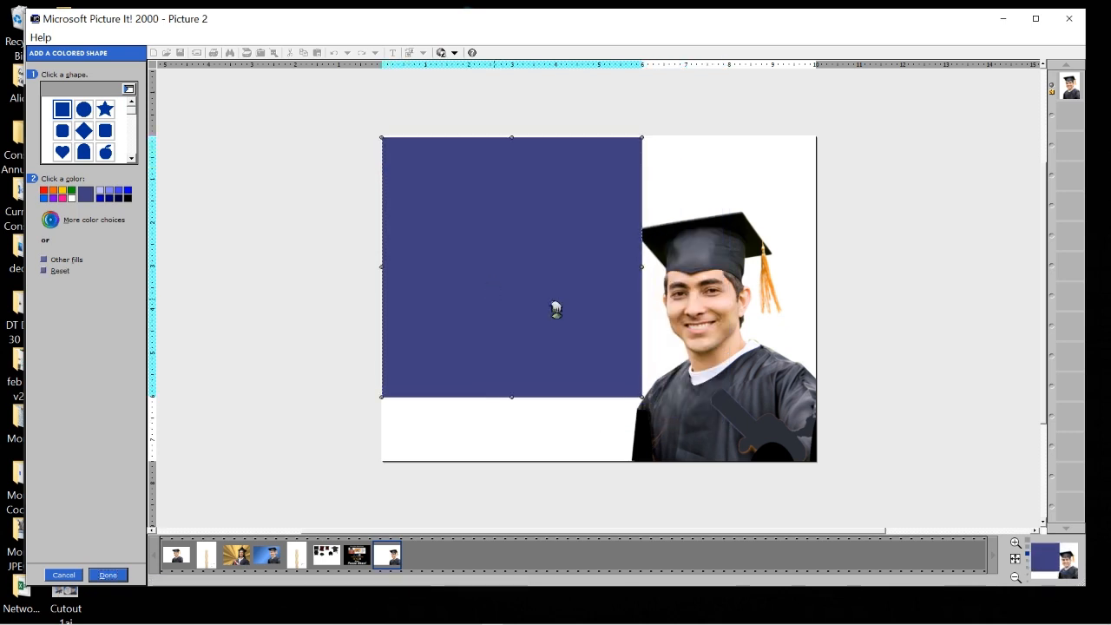
drag(643, 398, 708, 463)
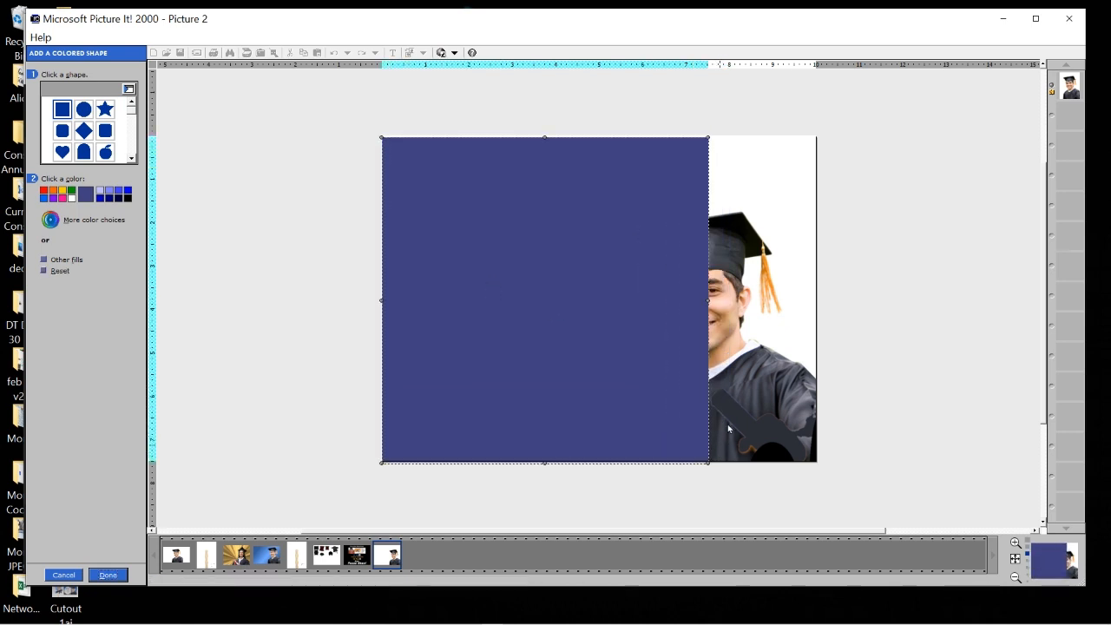
drag(710, 300, 816, 295)
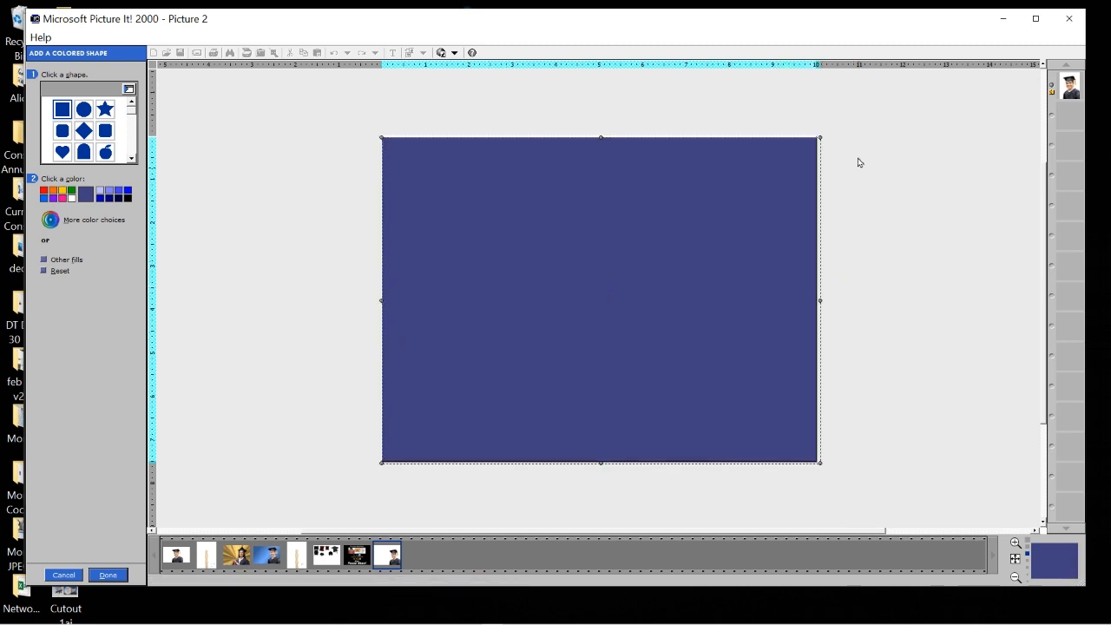
drag(553, 148, 550, 148)
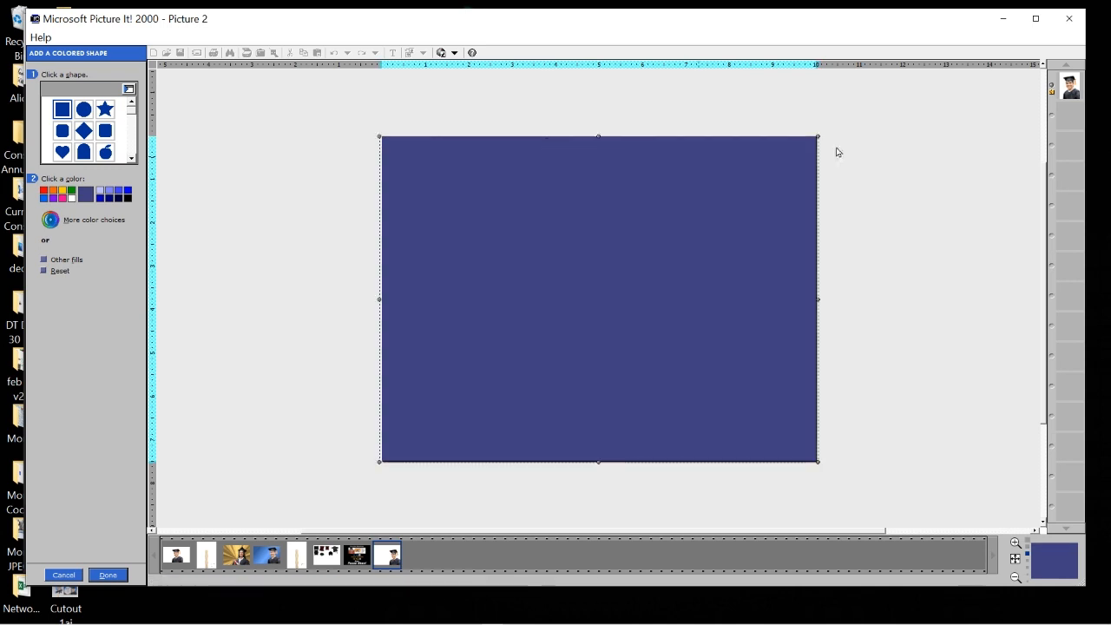
click(112, 576)
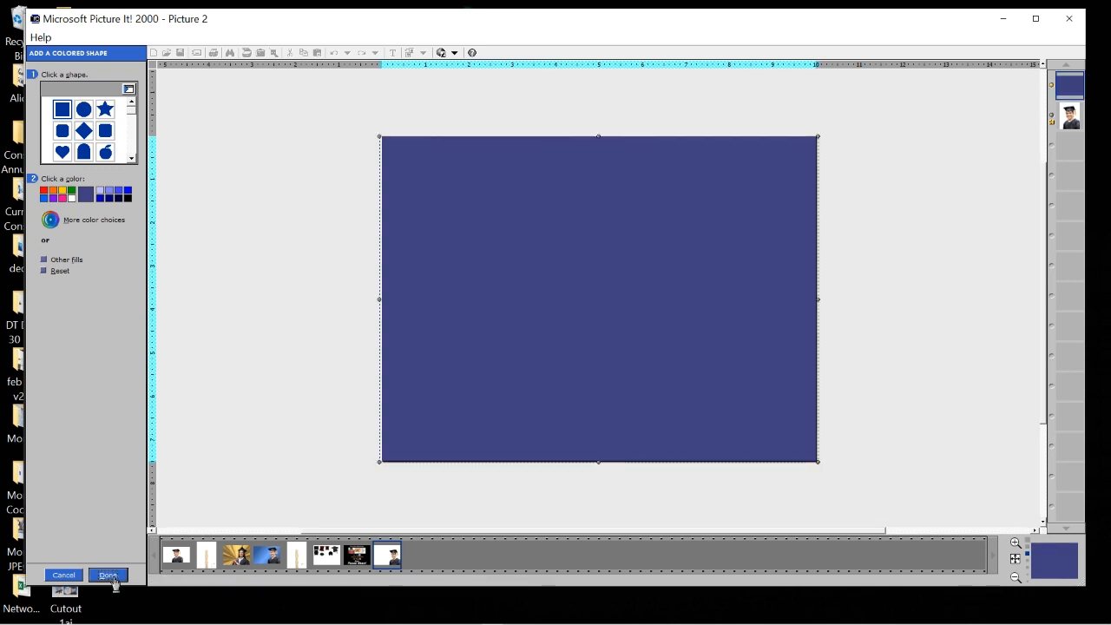
drag(1070, 85, 1064, 158)
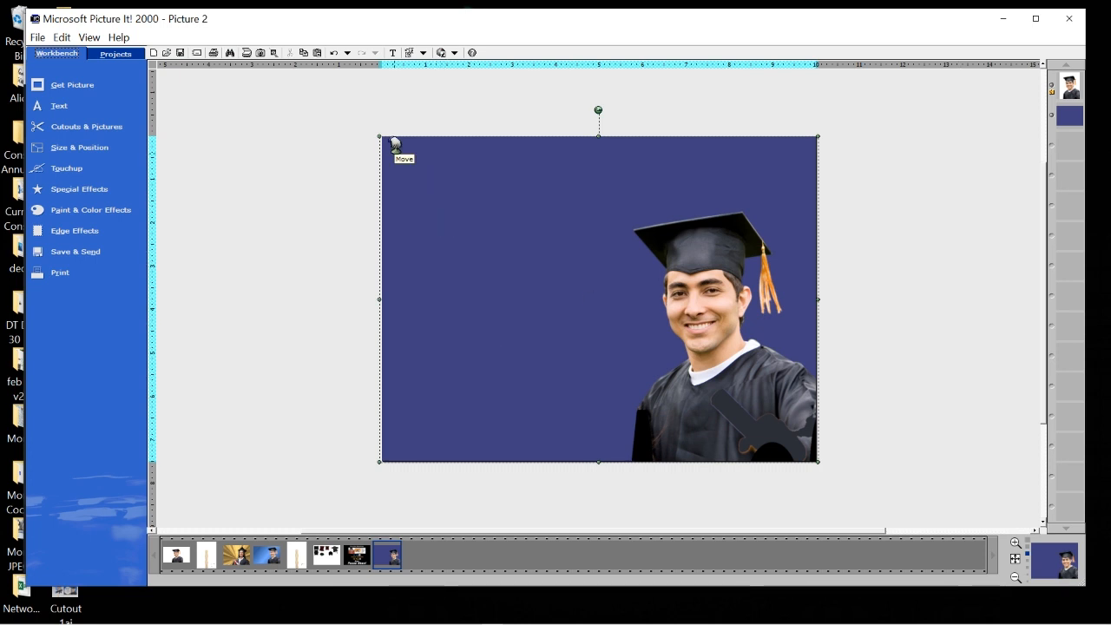
Fill the background with a custom two-colour gradient from light blue to dark navy.
click(75, 211)
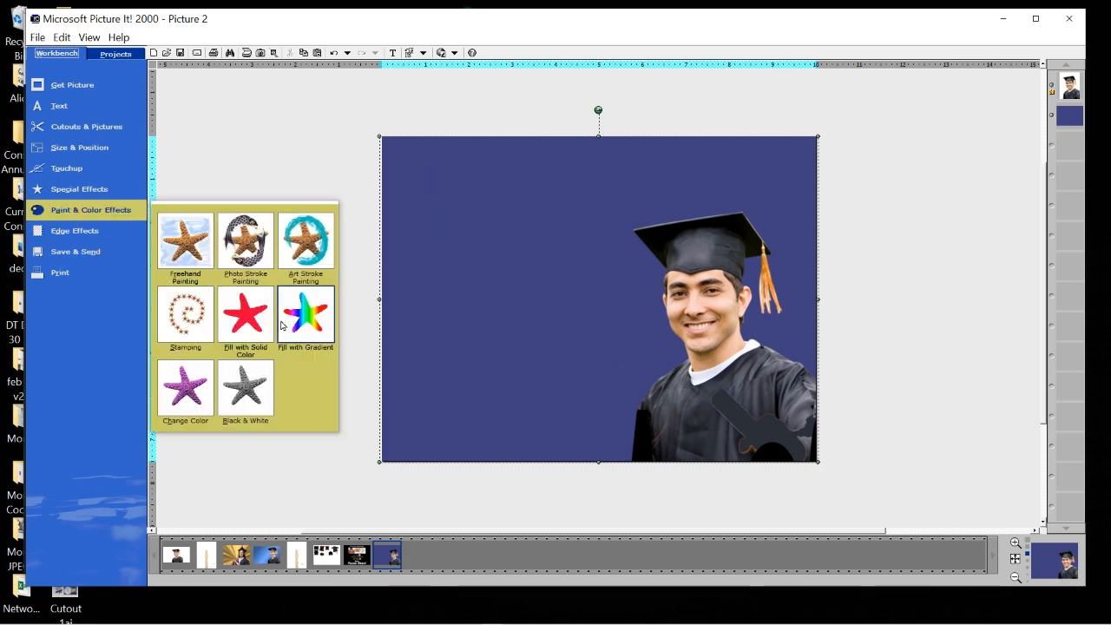
click(305, 314)
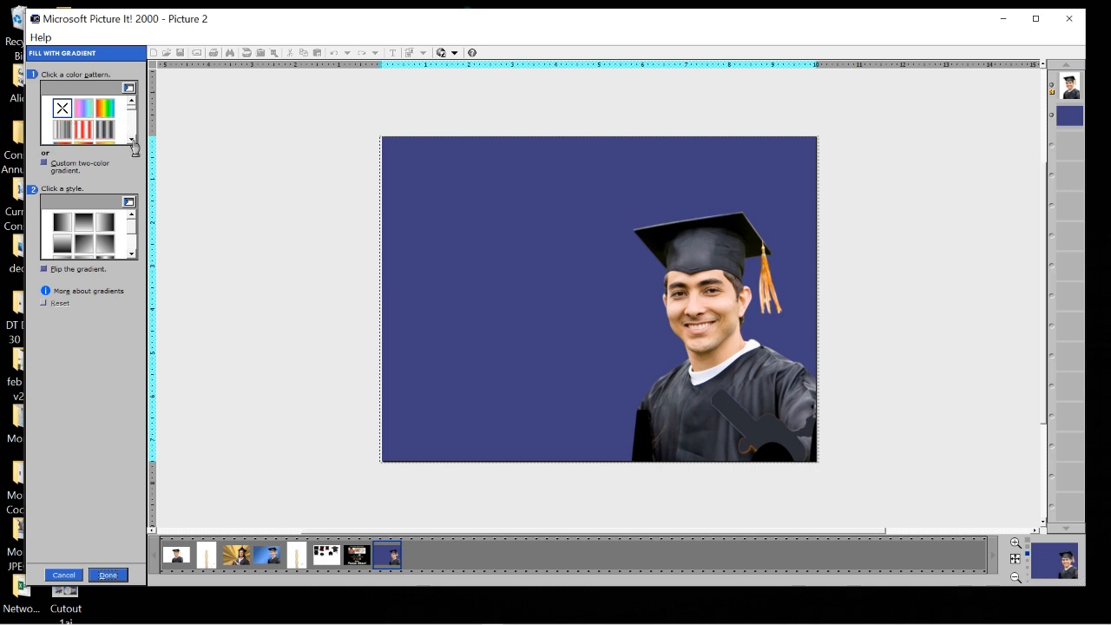
click(131, 139)
click(131, 139)
click(131, 139)
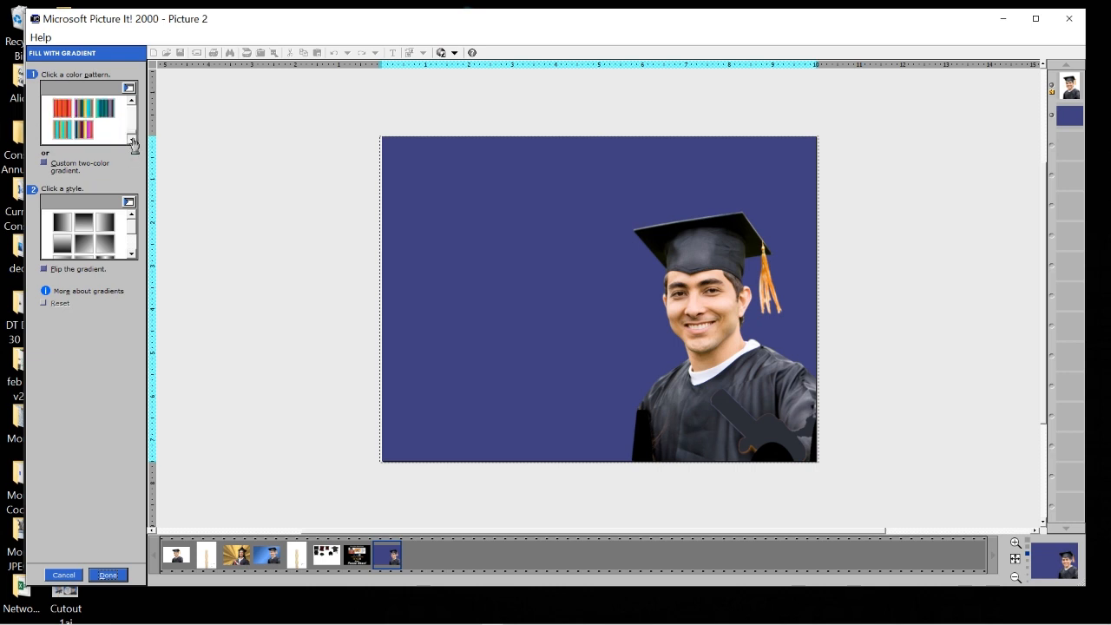
click(44, 163)
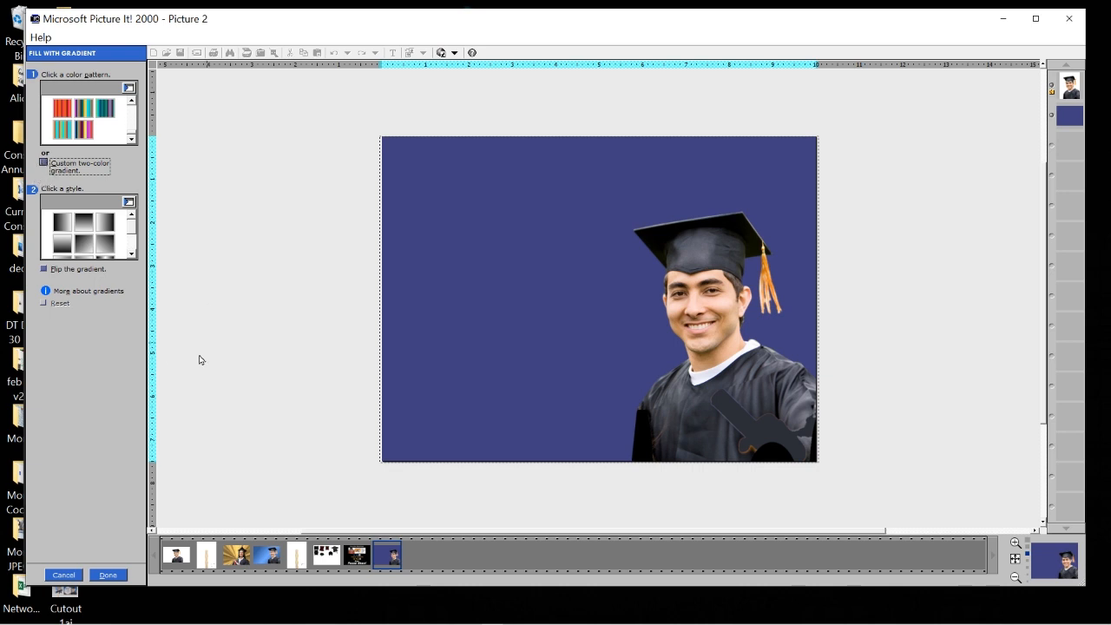
click(43, 163)
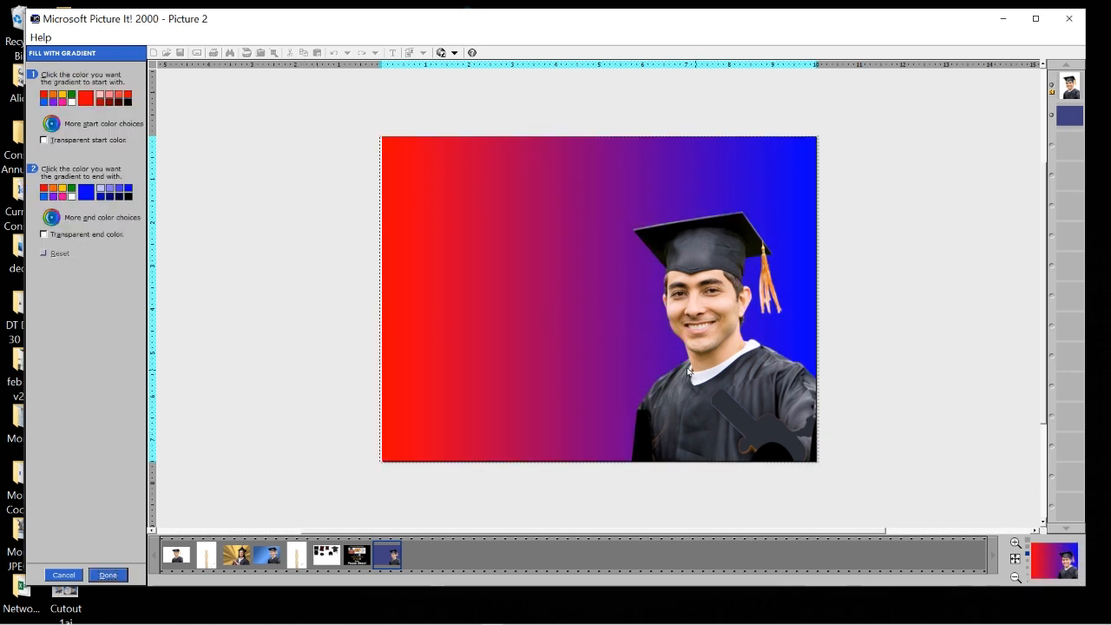
click(44, 100)
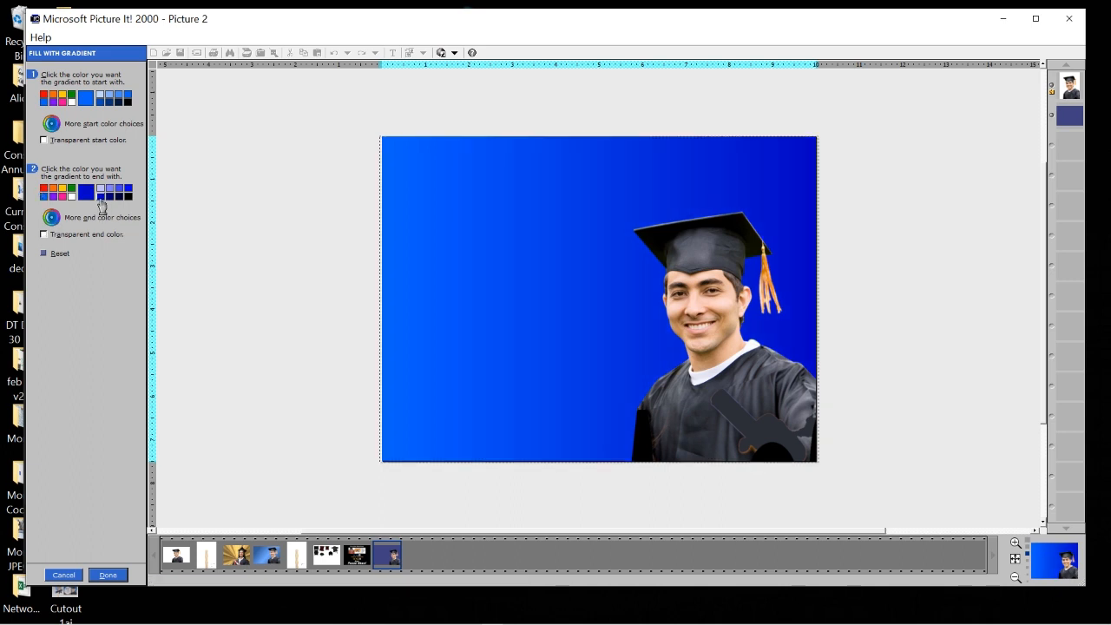
click(110, 198)
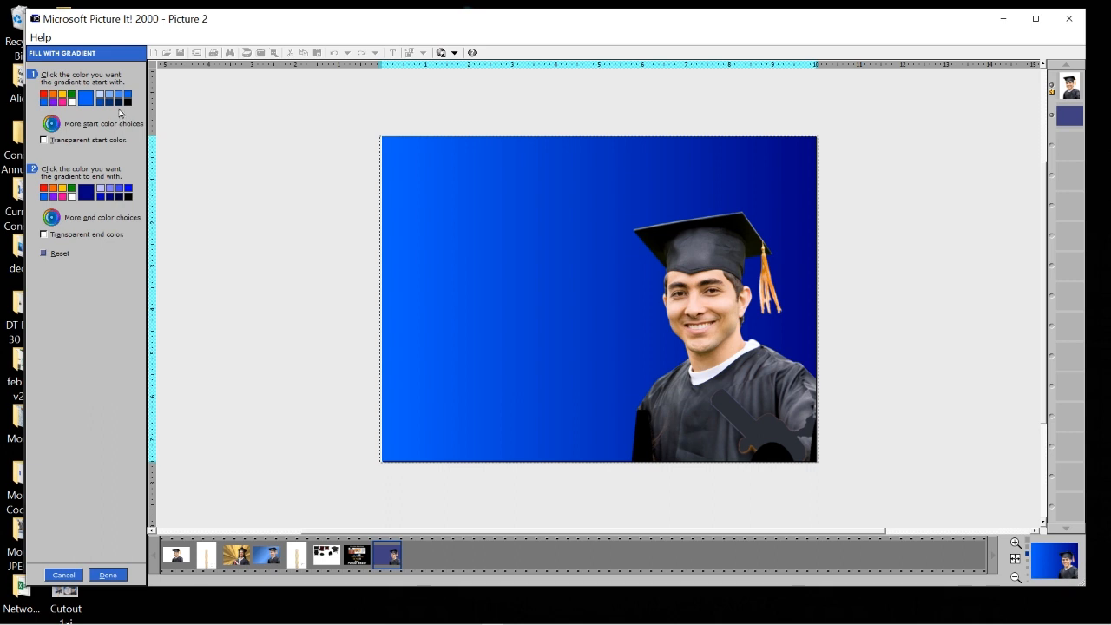
click(100, 95)
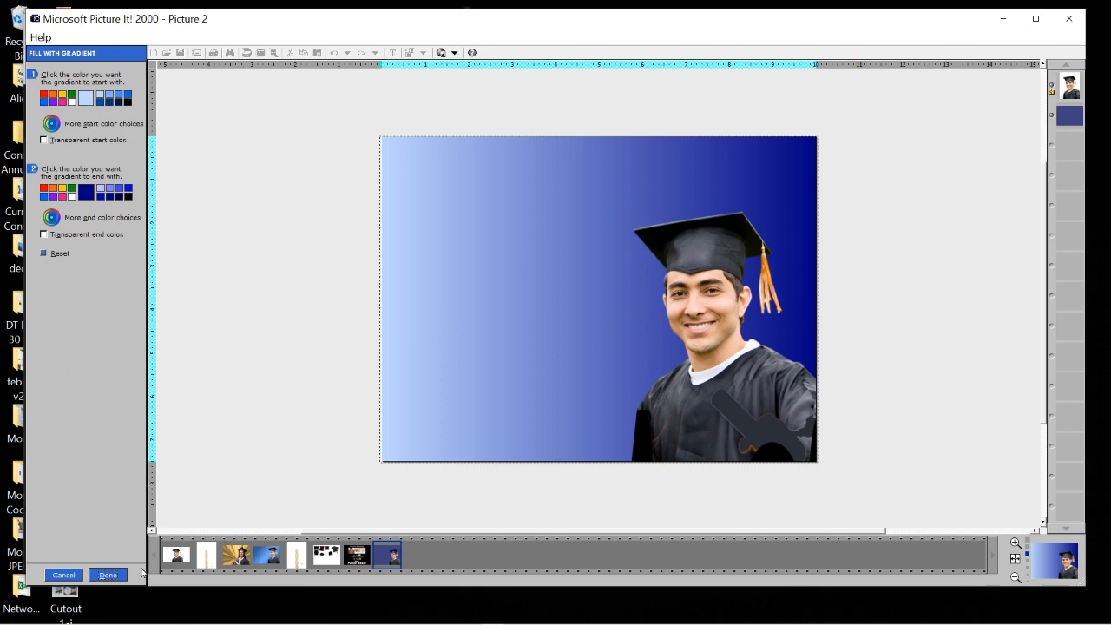
click(108, 577)
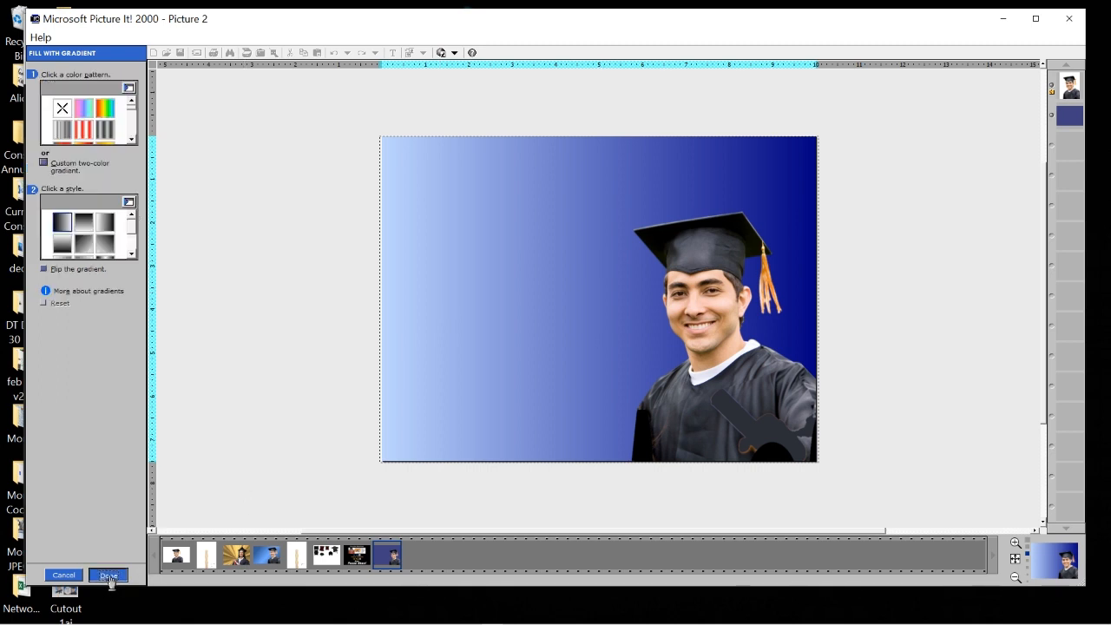
Apply a diagonal gradient style, navy lower-left to light blue upper-right, then switch to the fan picture.
click(104, 250)
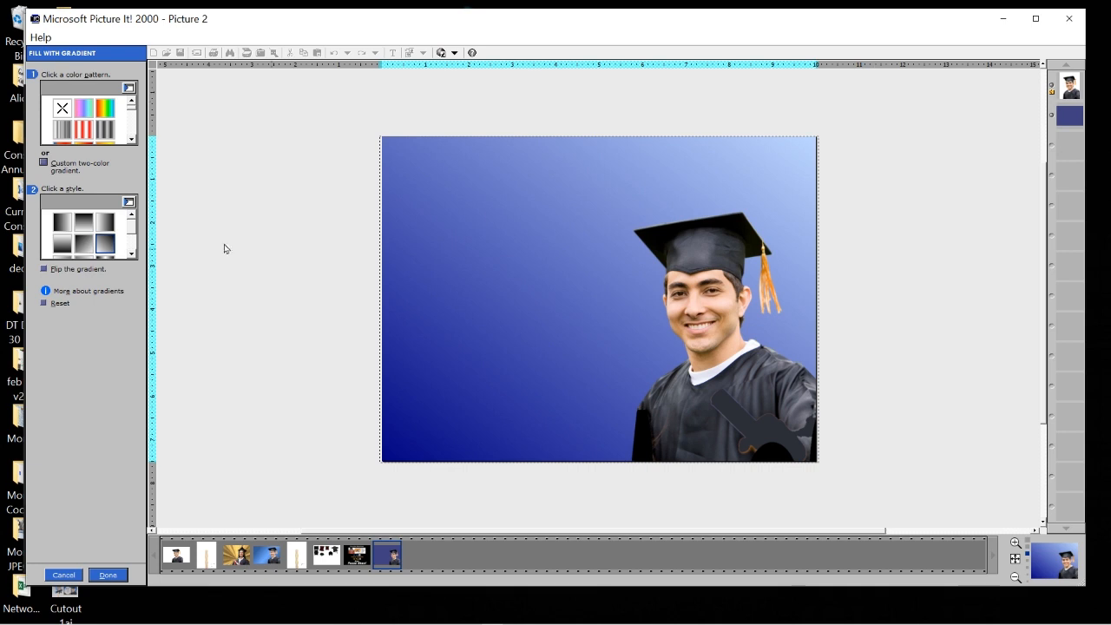
click(98, 241)
click(105, 226)
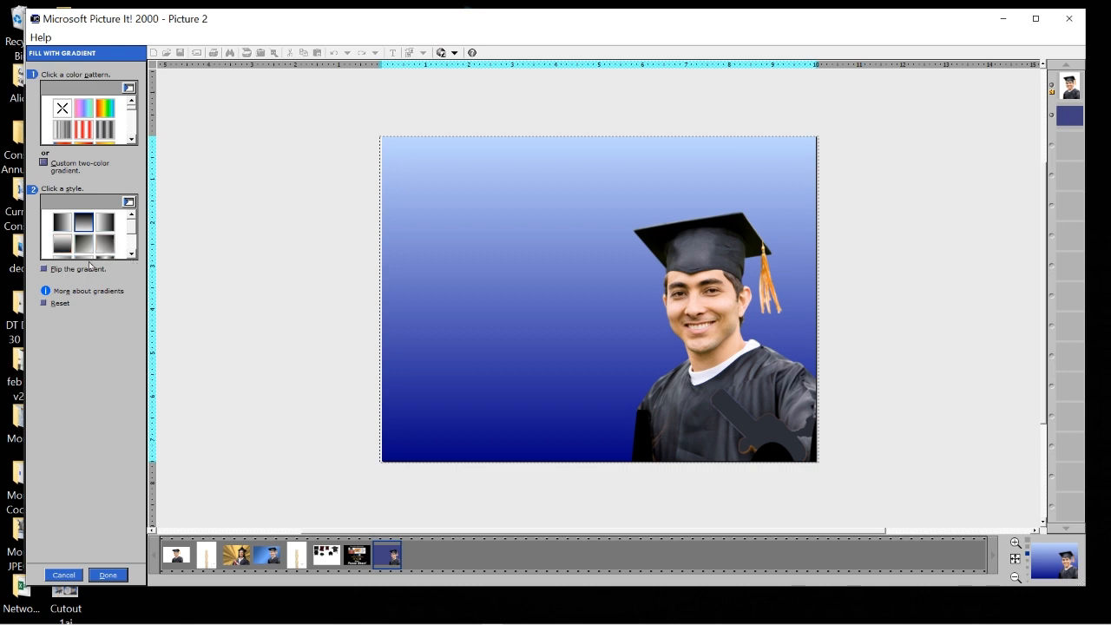
click(132, 255)
click(132, 256)
click(132, 256)
drag(133, 241, 133, 218)
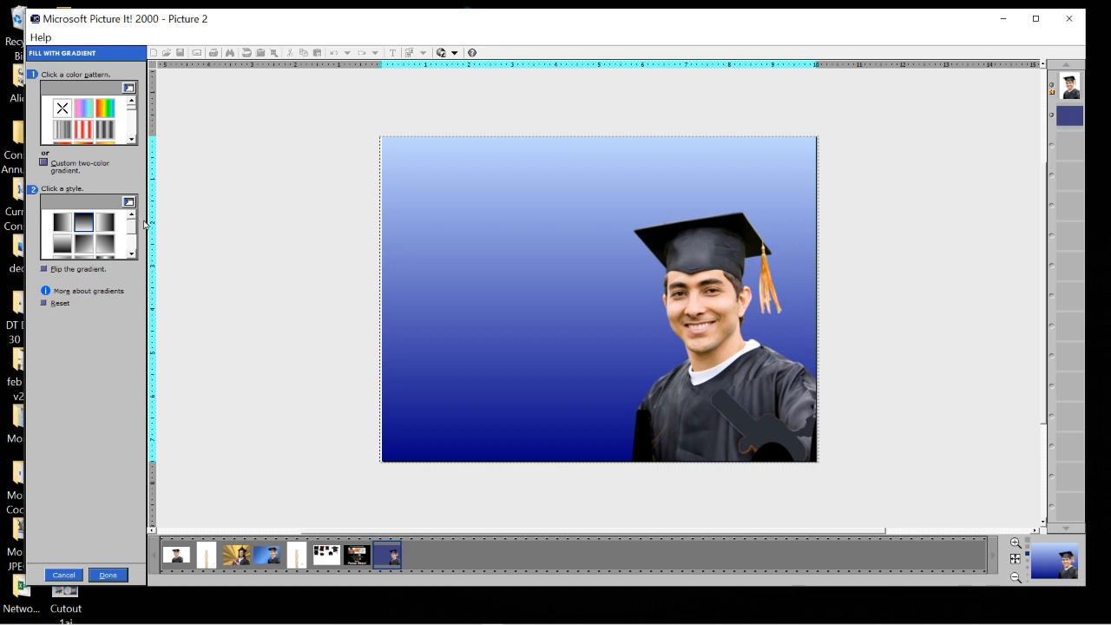
click(106, 244)
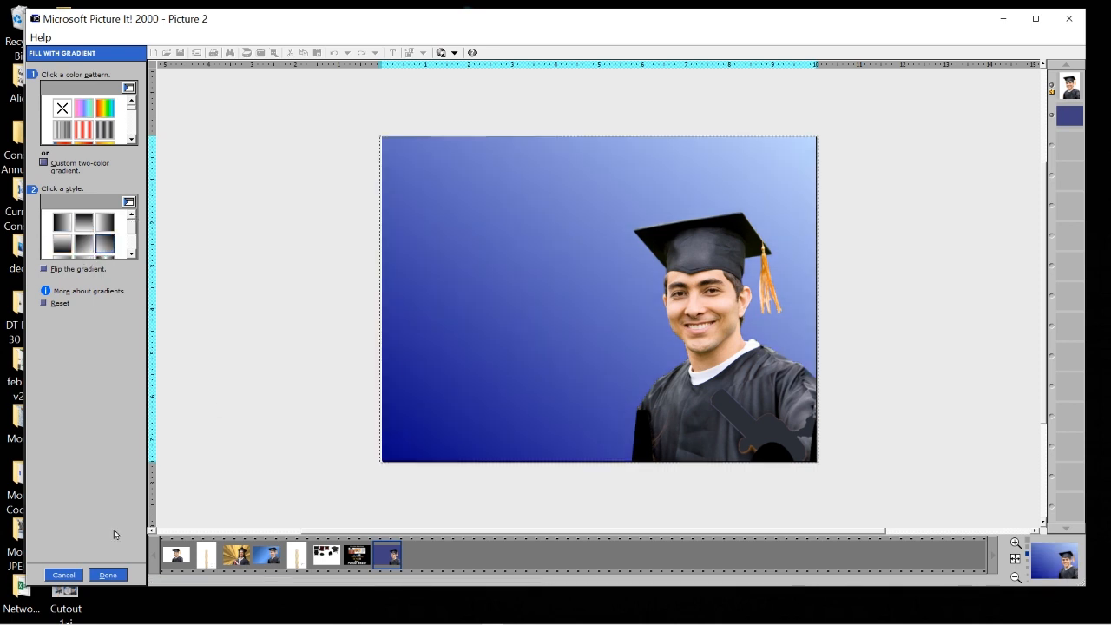
click(107, 575)
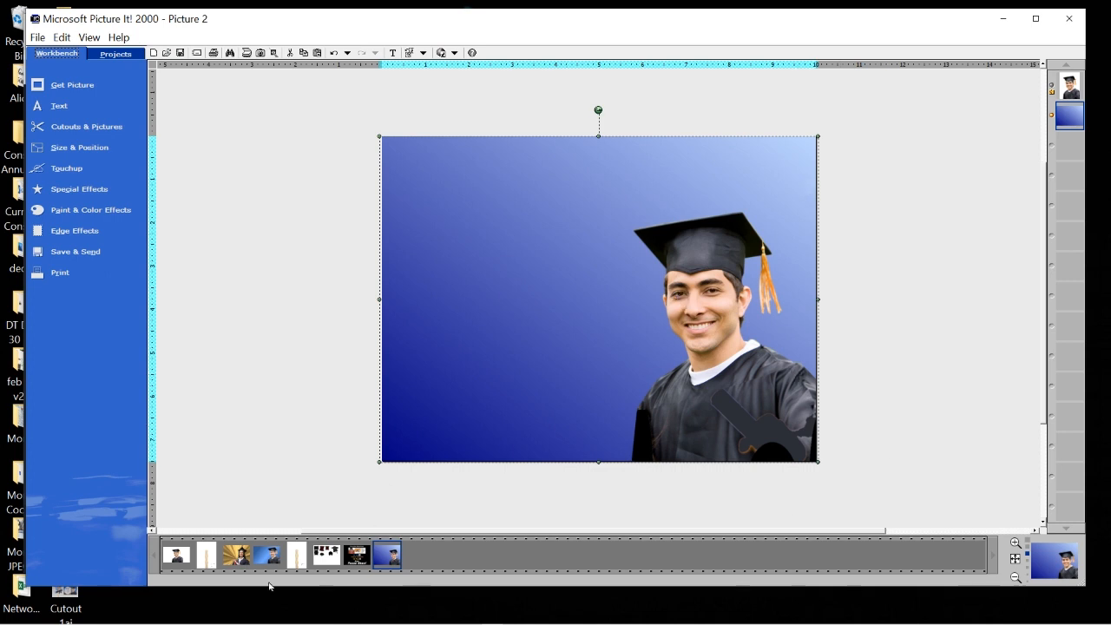
click(207, 554)
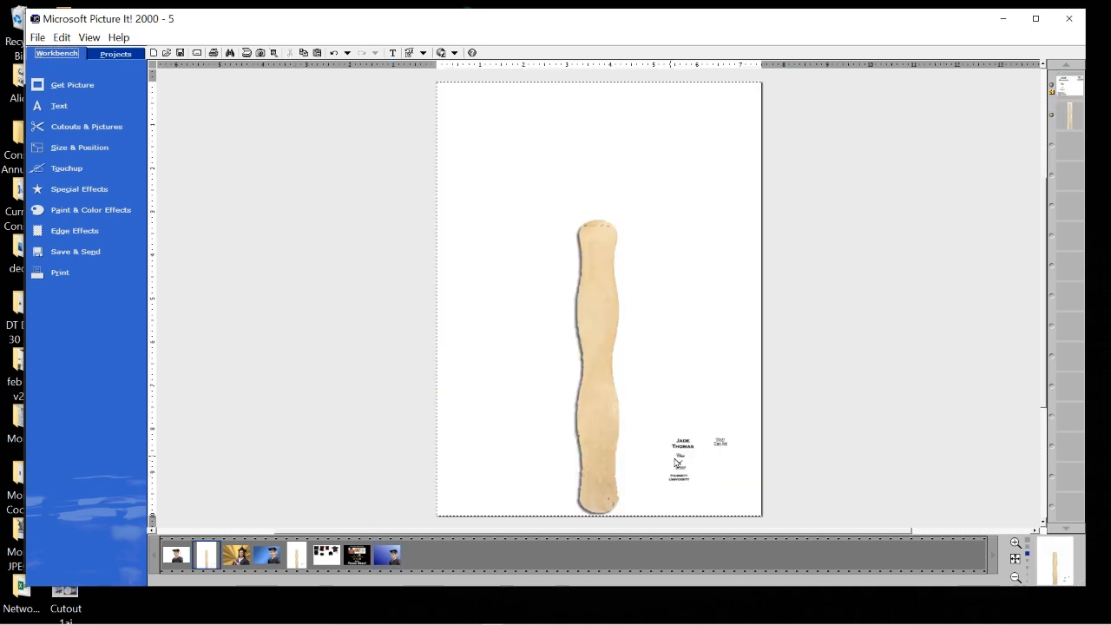
Bring the graduation cap onto the fan page, enlarge it to about twice its size, and position it at the top.
click(596, 358)
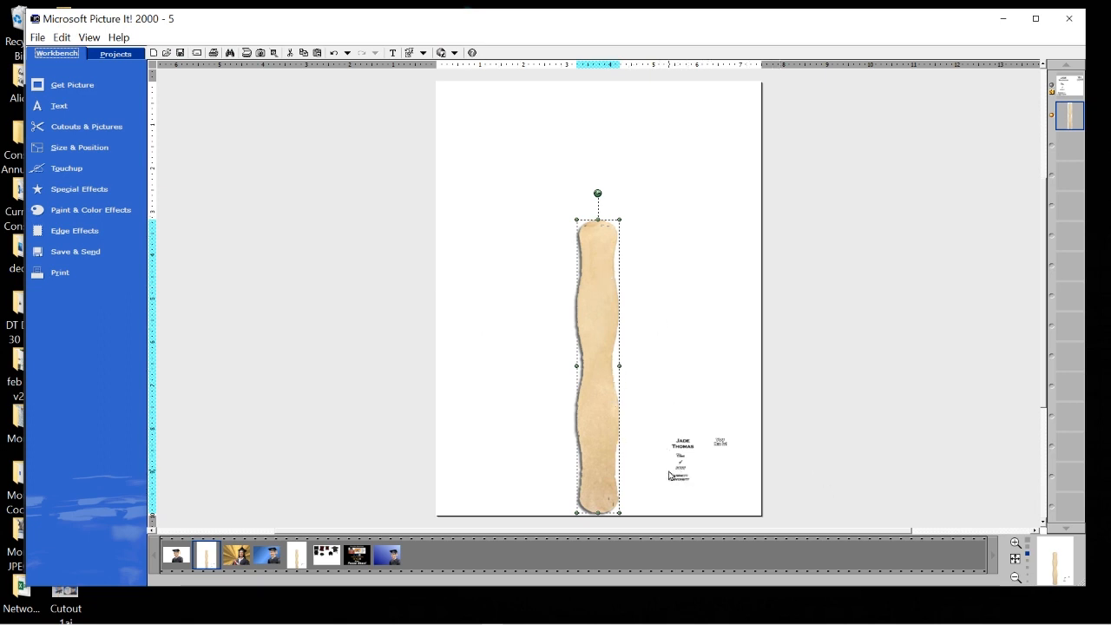
drag(258, 426, 542, 186)
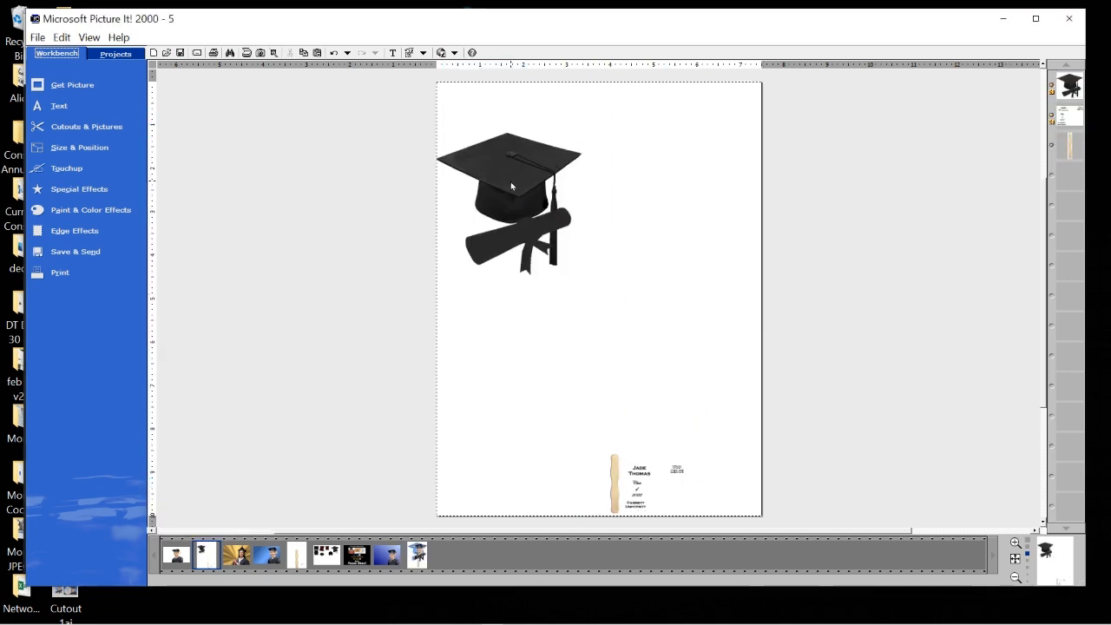
click(511, 181)
drag(520, 190, 518, 157)
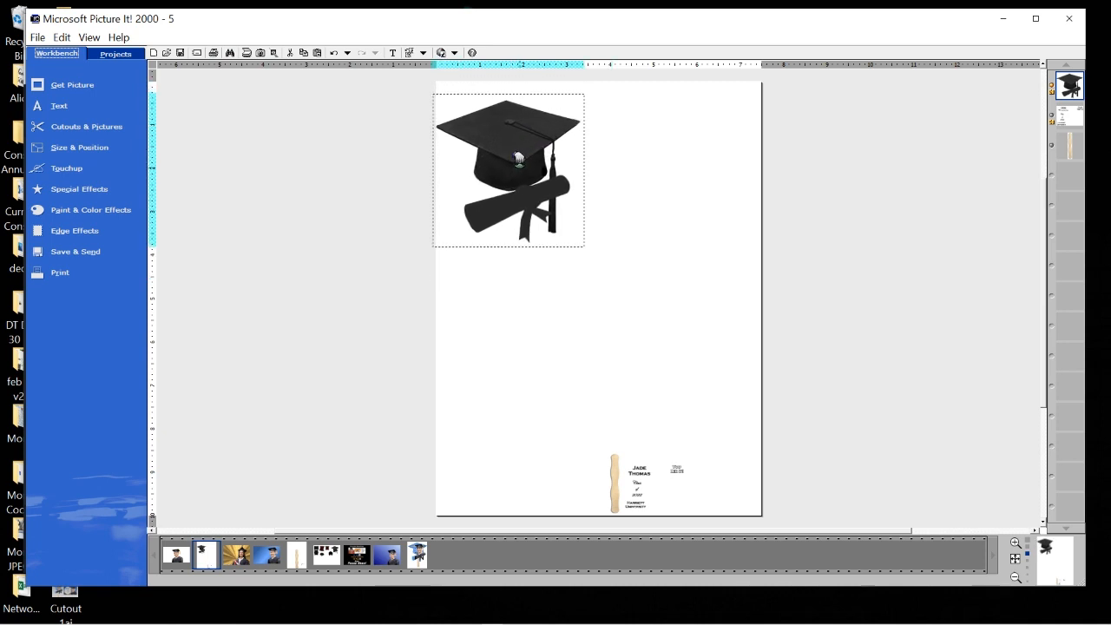
drag(588, 250, 775, 437)
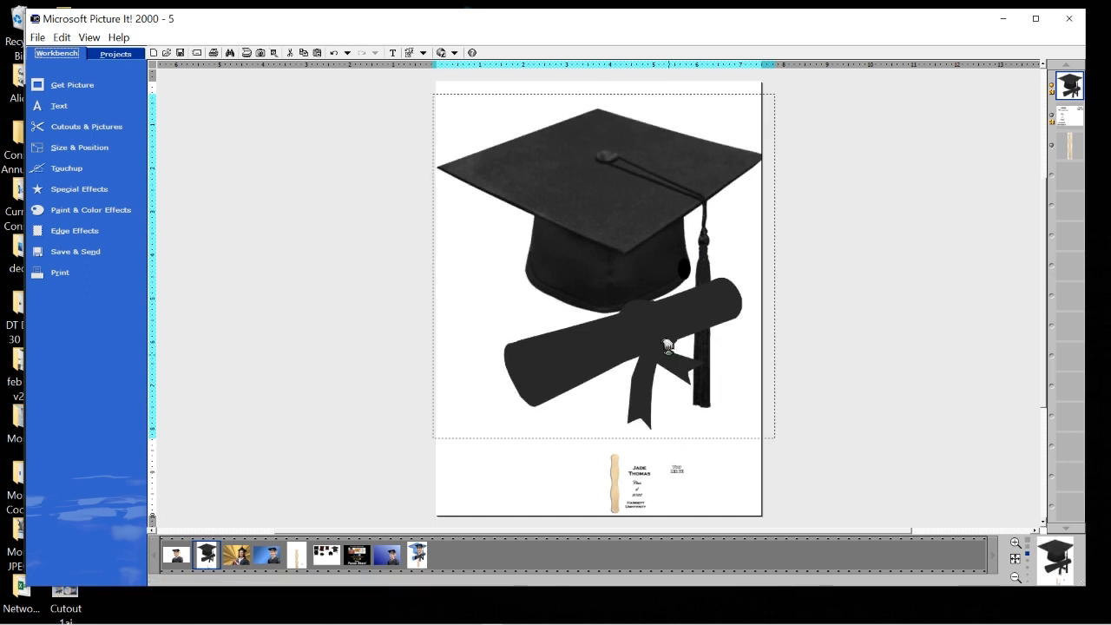
drag(667, 346, 664, 342)
click(780, 432)
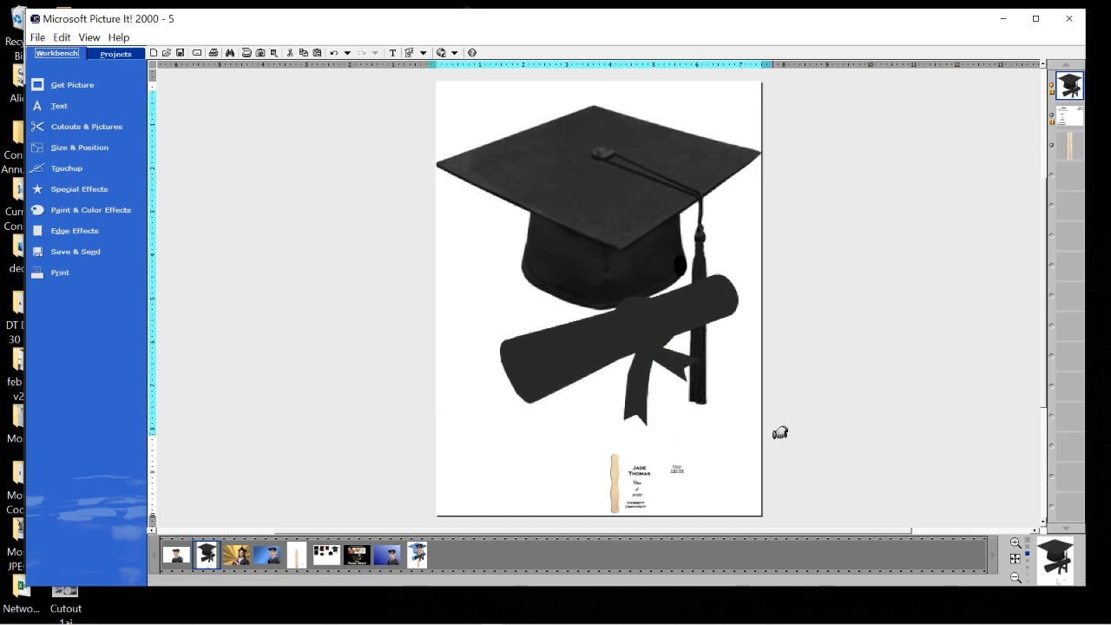
drag(780, 432, 768, 428)
drag(663, 335, 669, 314)
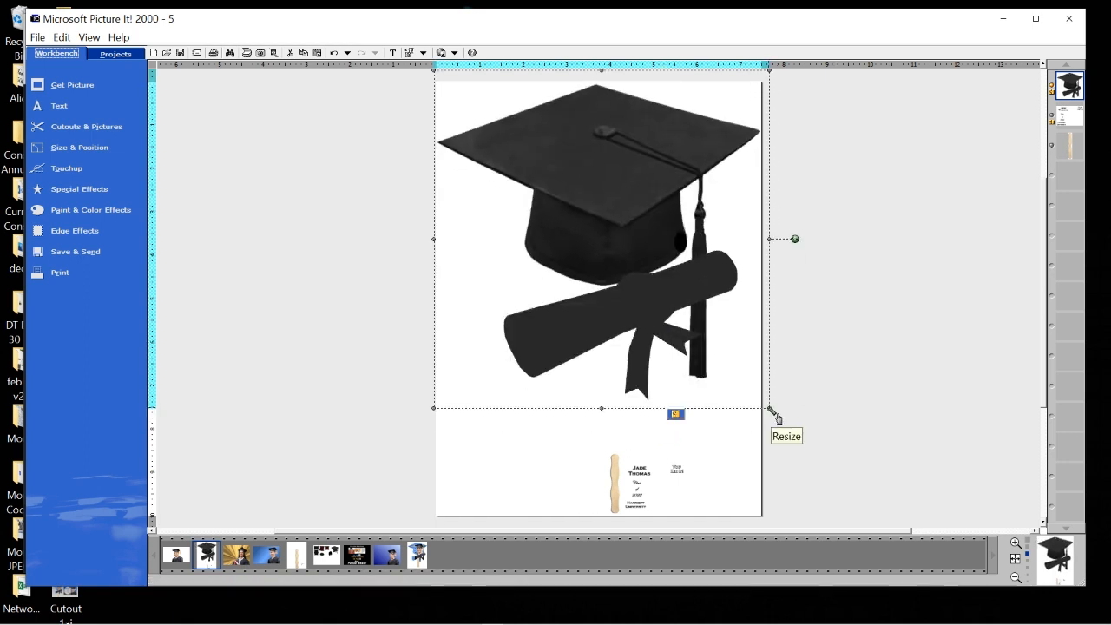
click(85, 126)
Fill the cap cutout with the graduate photo, enlarged and positioned so his face and gown fill it.
click(247, 240)
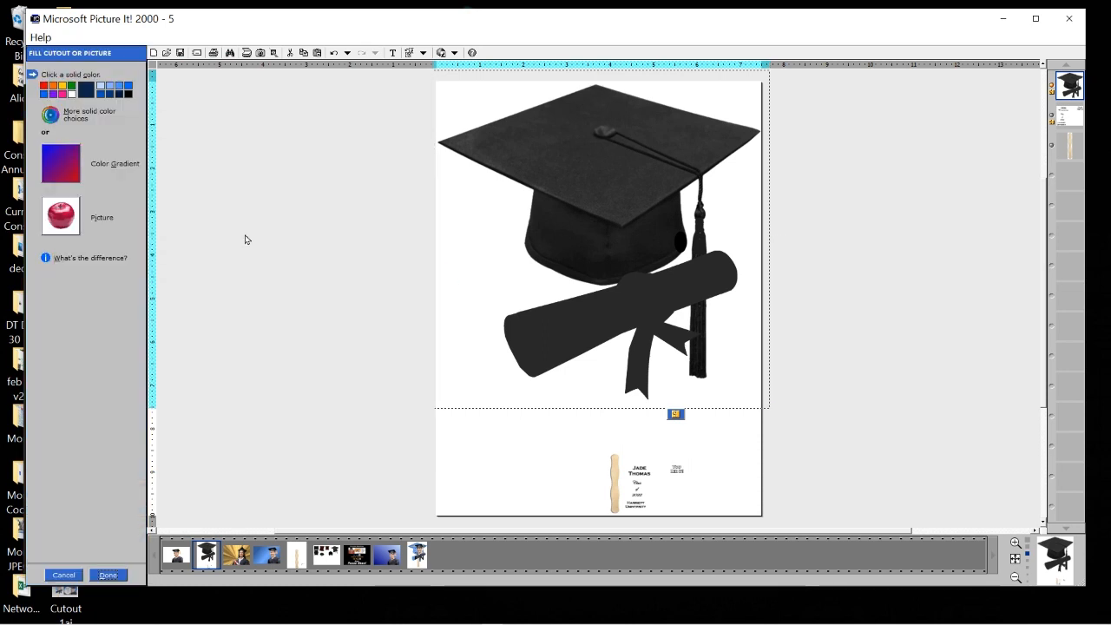
click(50, 223)
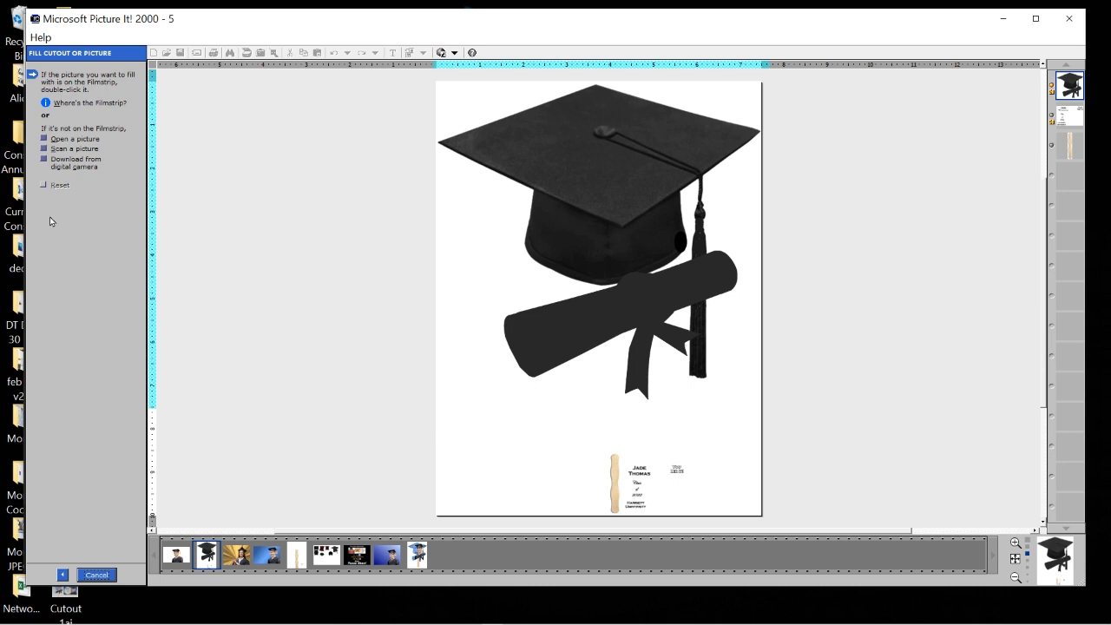
drag(267, 558, 603, 253)
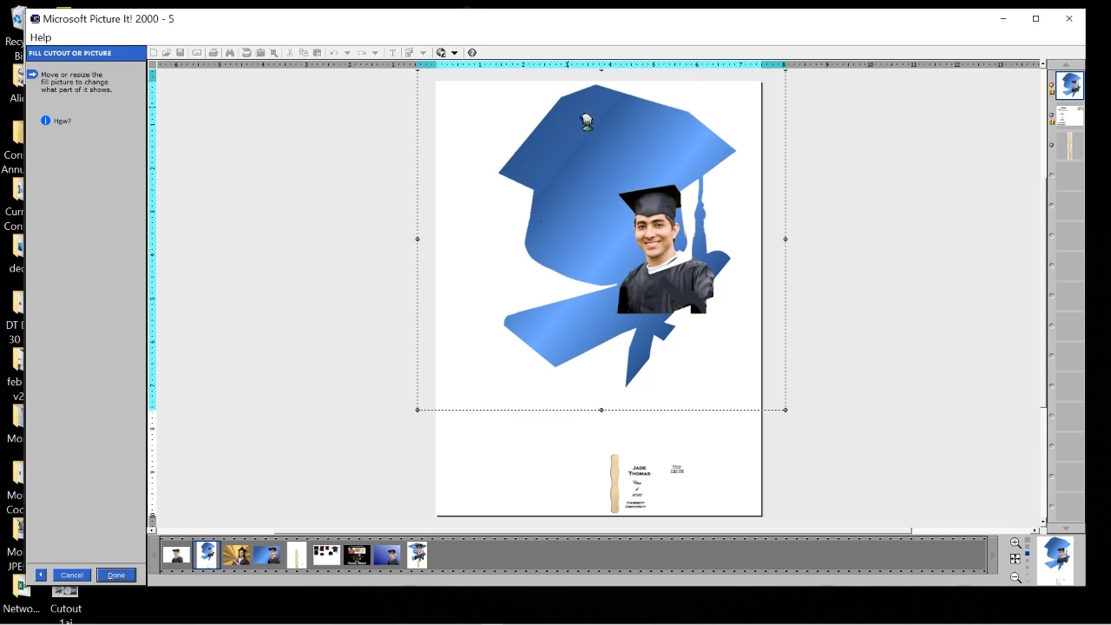
drag(410, 420, 318, 520)
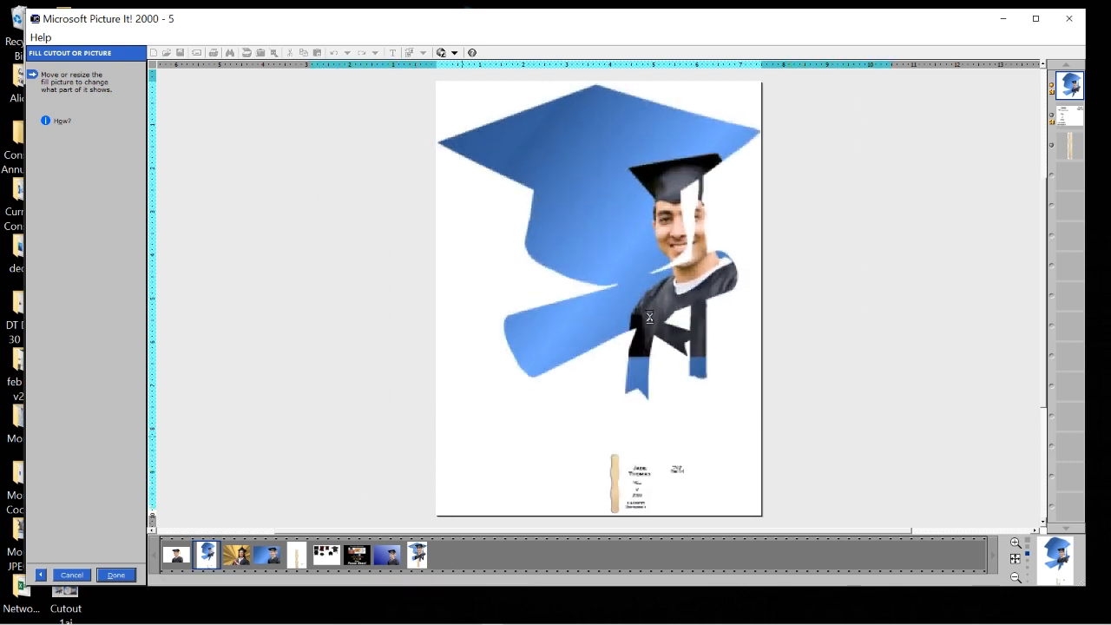
drag(650, 317, 578, 269)
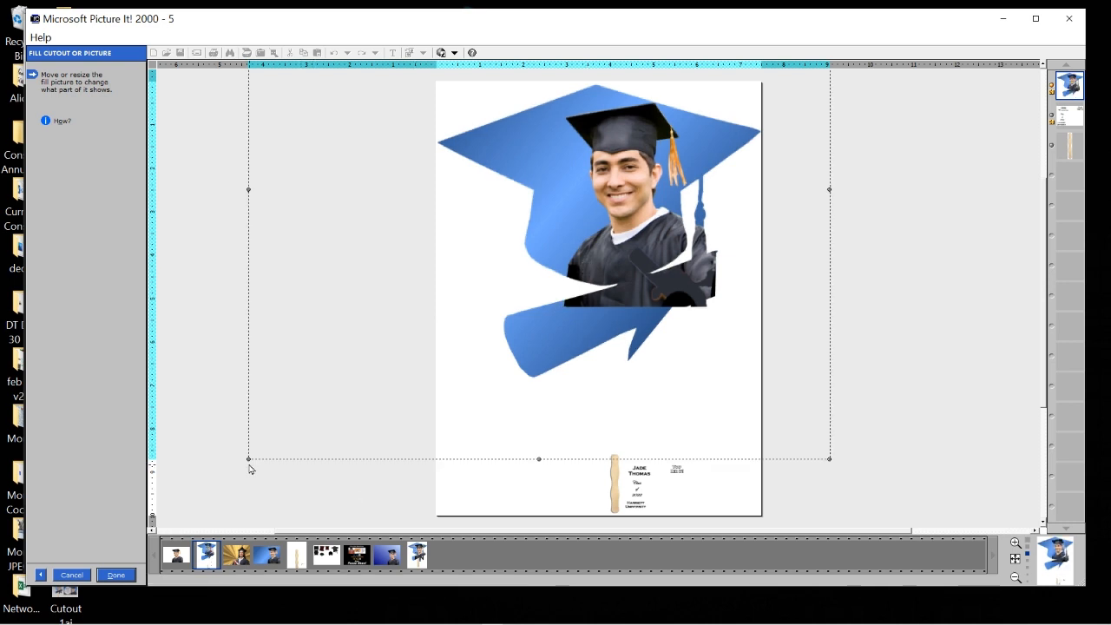
drag(249, 465, 154, 523)
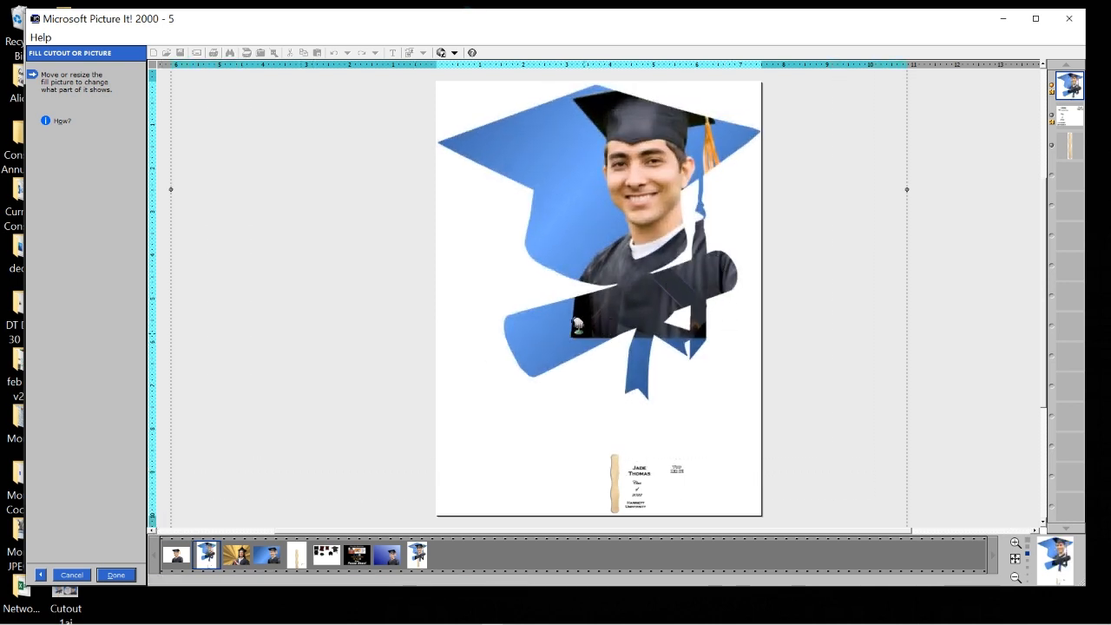
drag(662, 161, 635, 200)
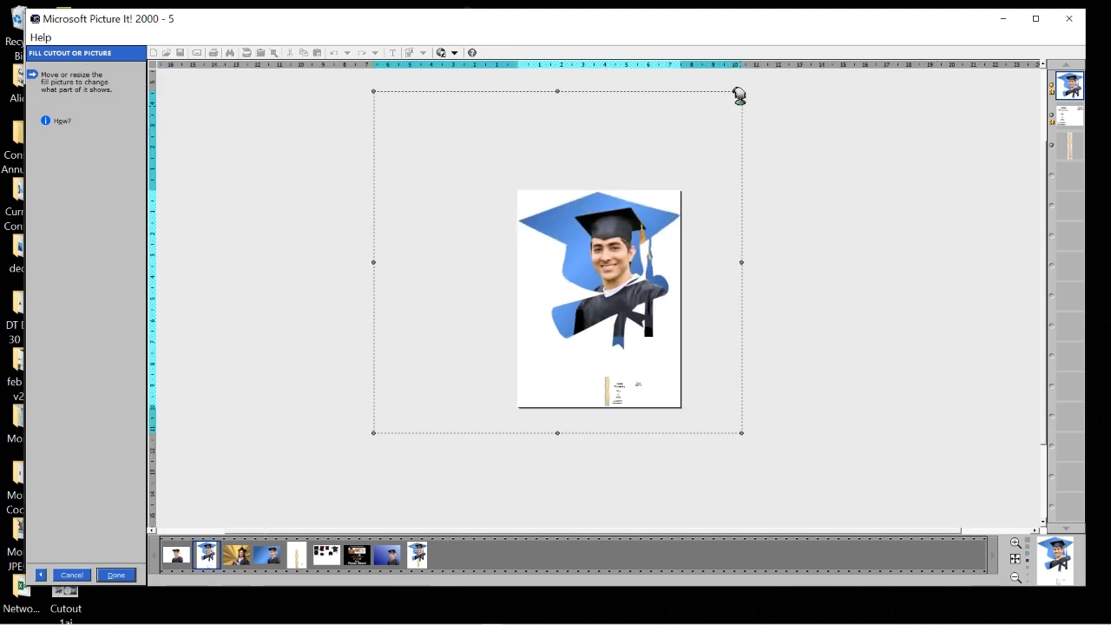
drag(739, 82, 746, 78)
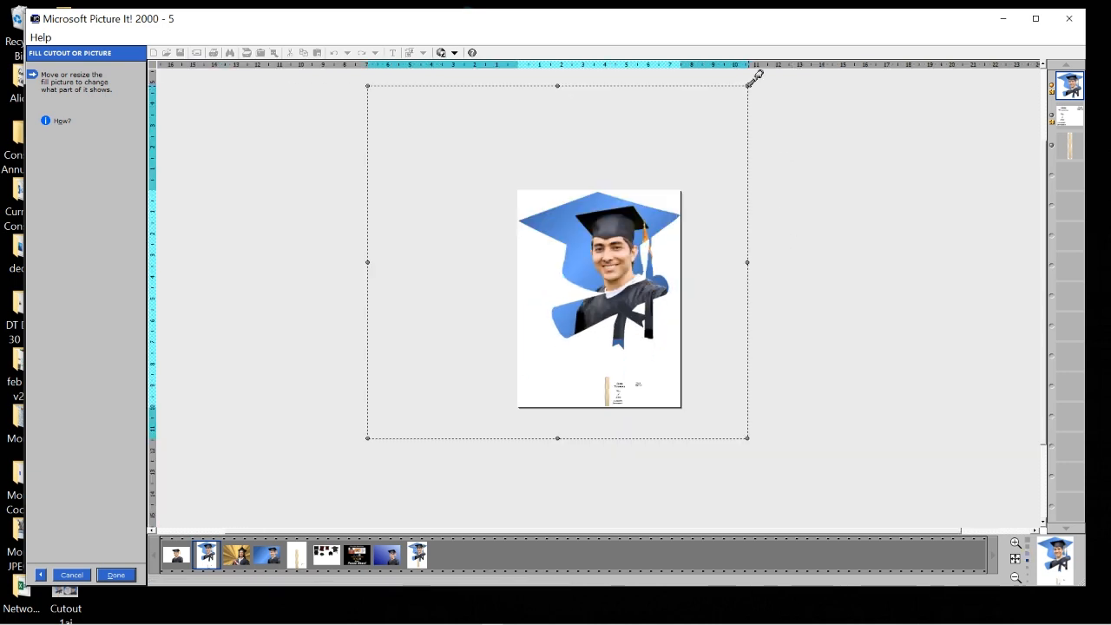
drag(747, 79, 753, 72)
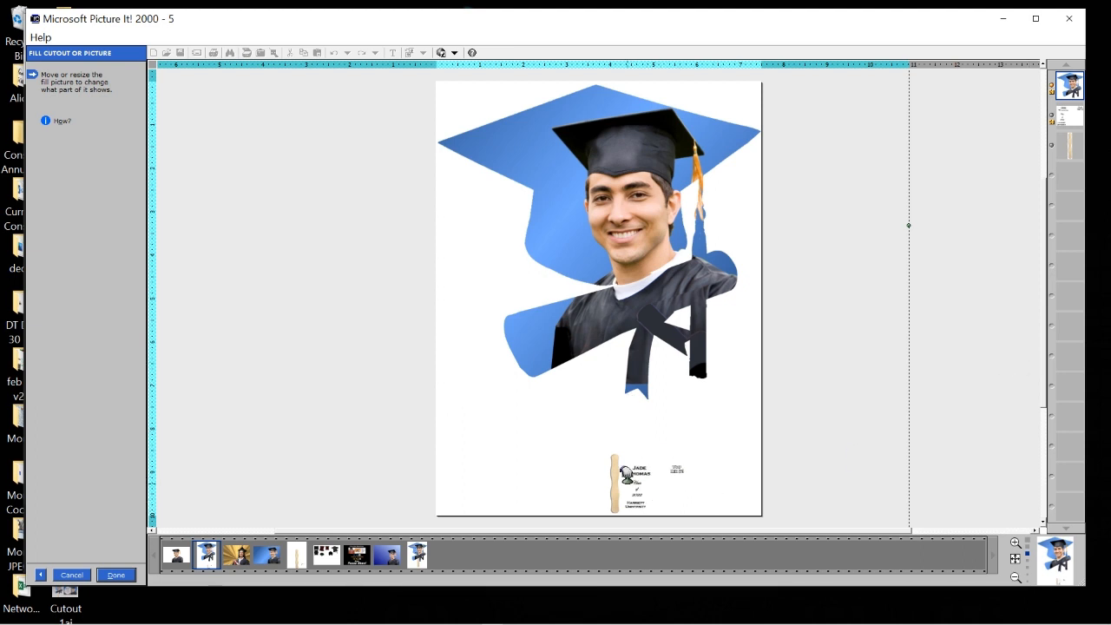
click(122, 576)
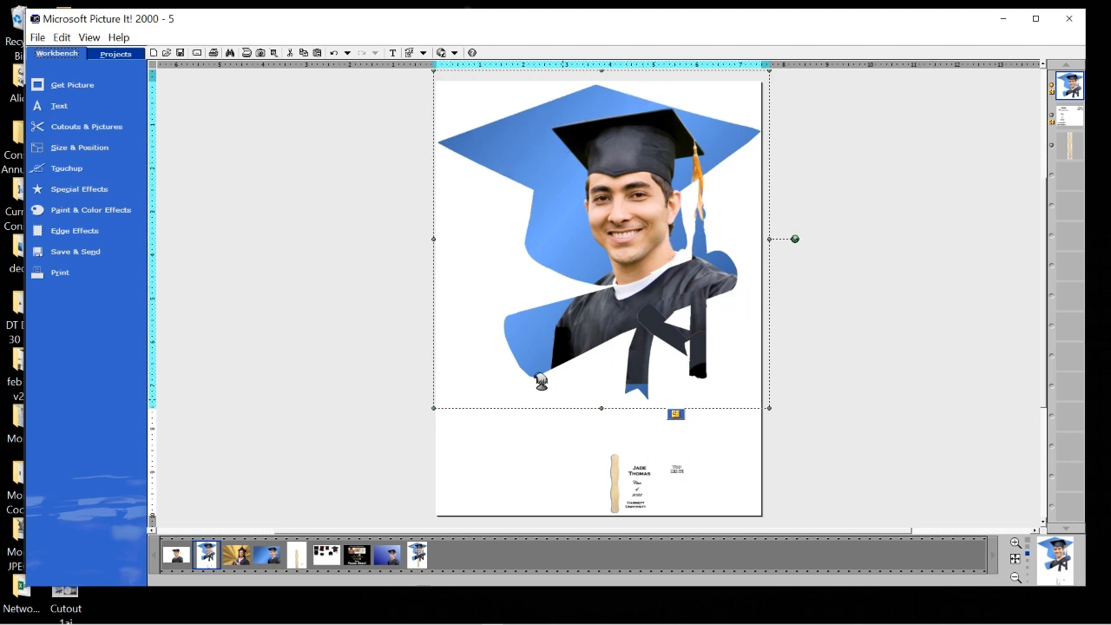
Add a new text box and move it up onto the cap, narrowing it slightly.
click(642, 480)
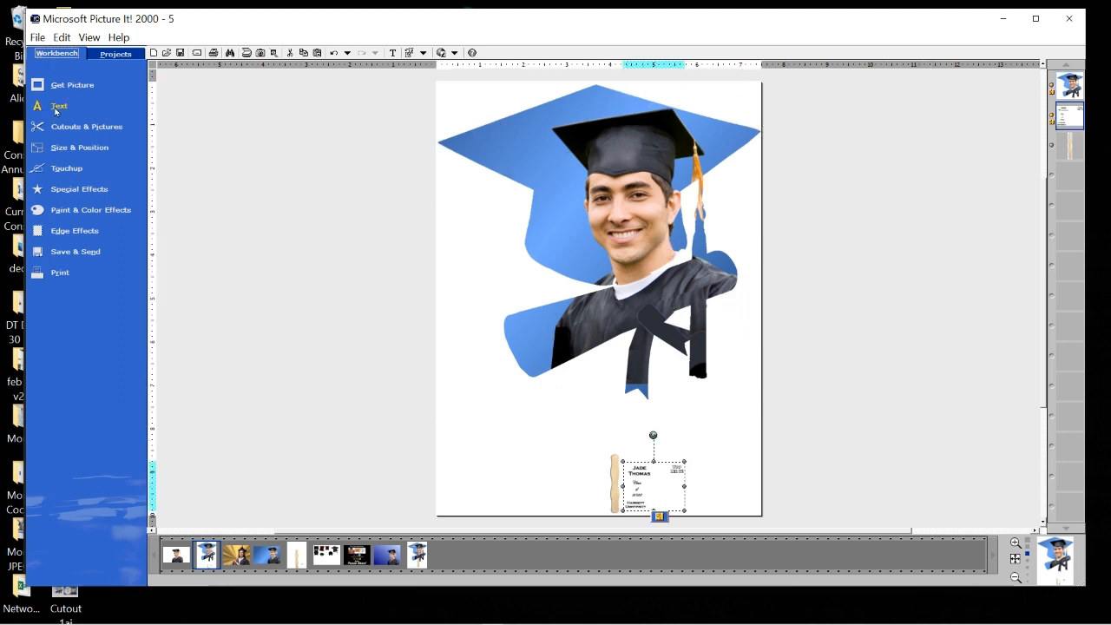
click(56, 107)
click(184, 139)
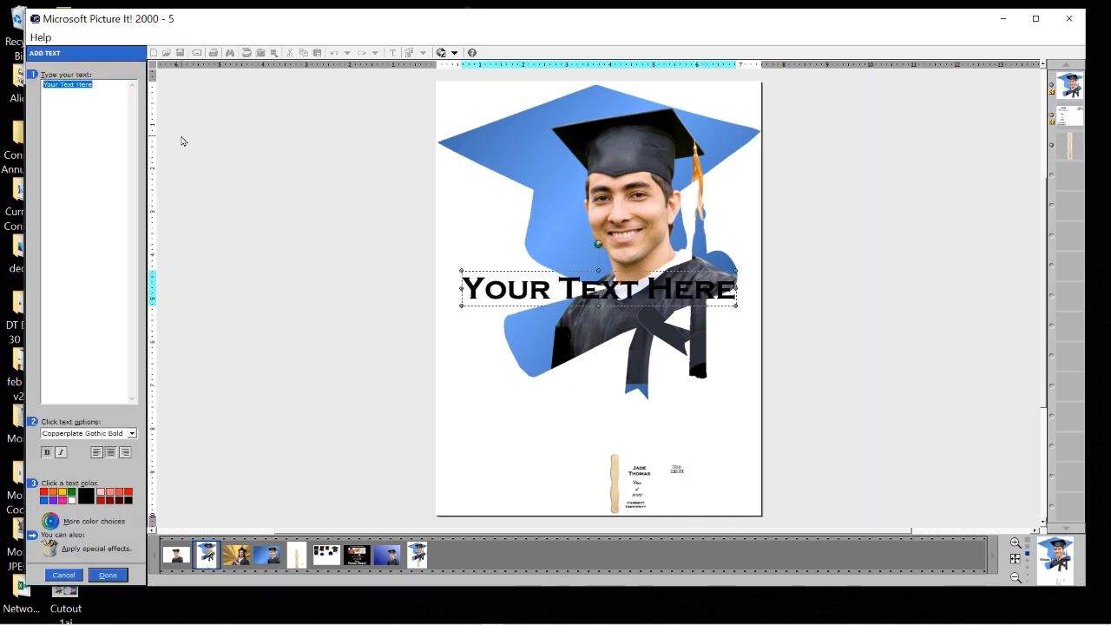
drag(560, 279, 555, 189)
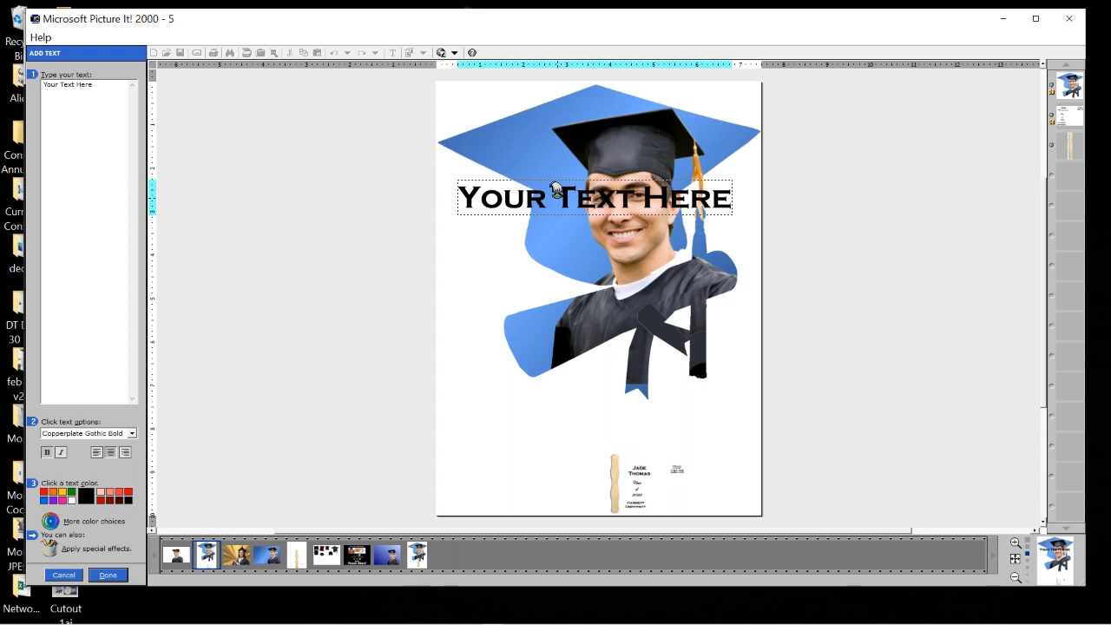
drag(556, 188, 565, 177)
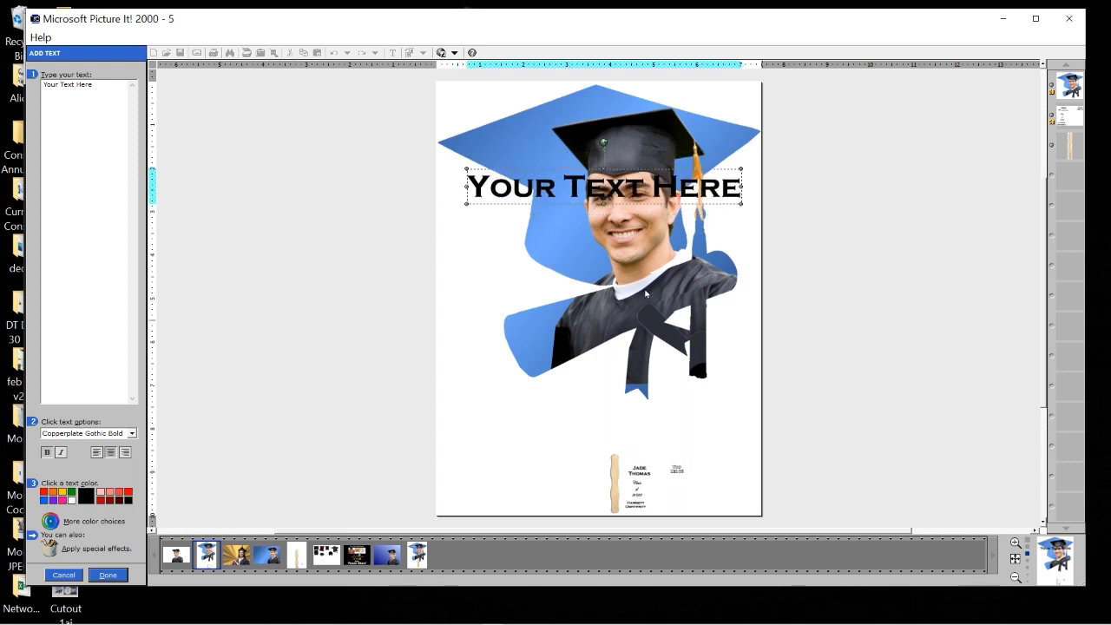
drag(745, 180, 734, 183)
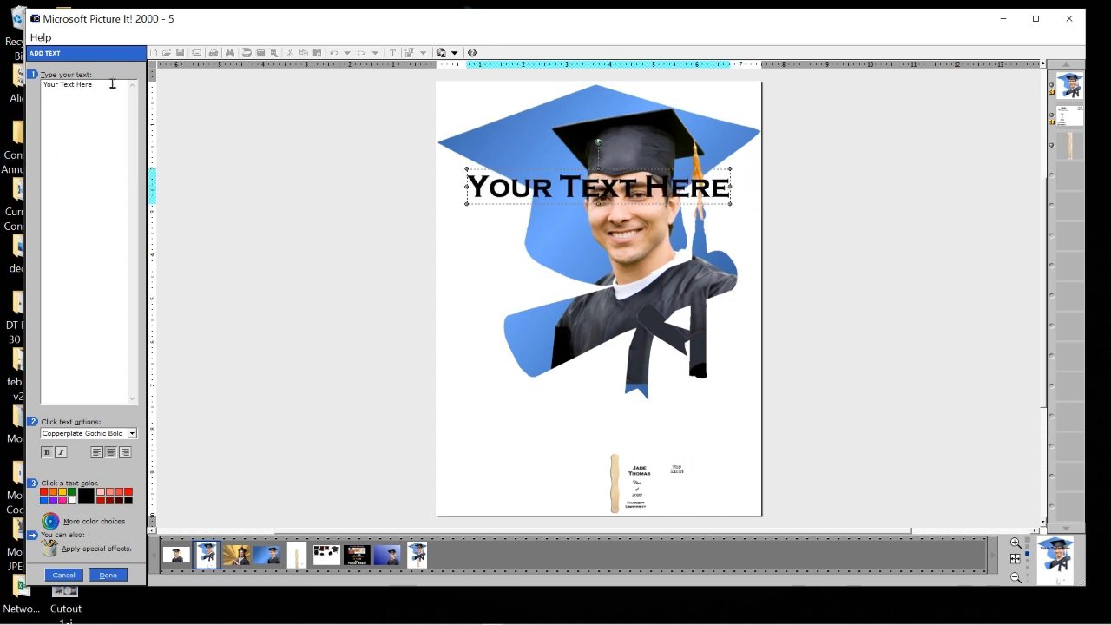
Replace the placeholder with the graduate's first name and surname on two lines, shrinking the box toward the top-left.
key(ctrl+a)
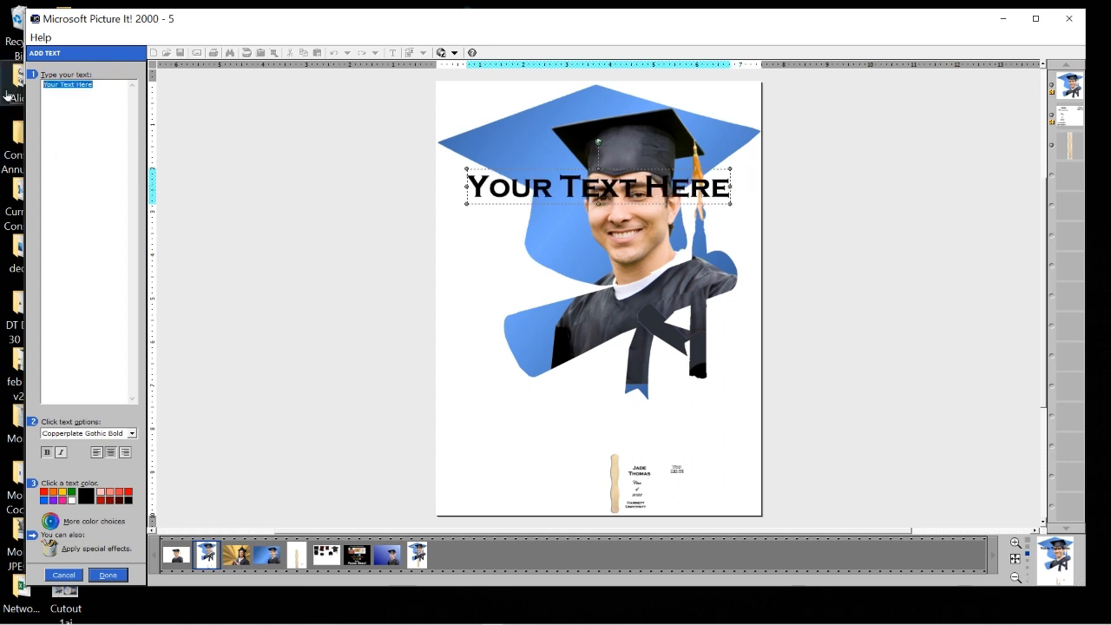
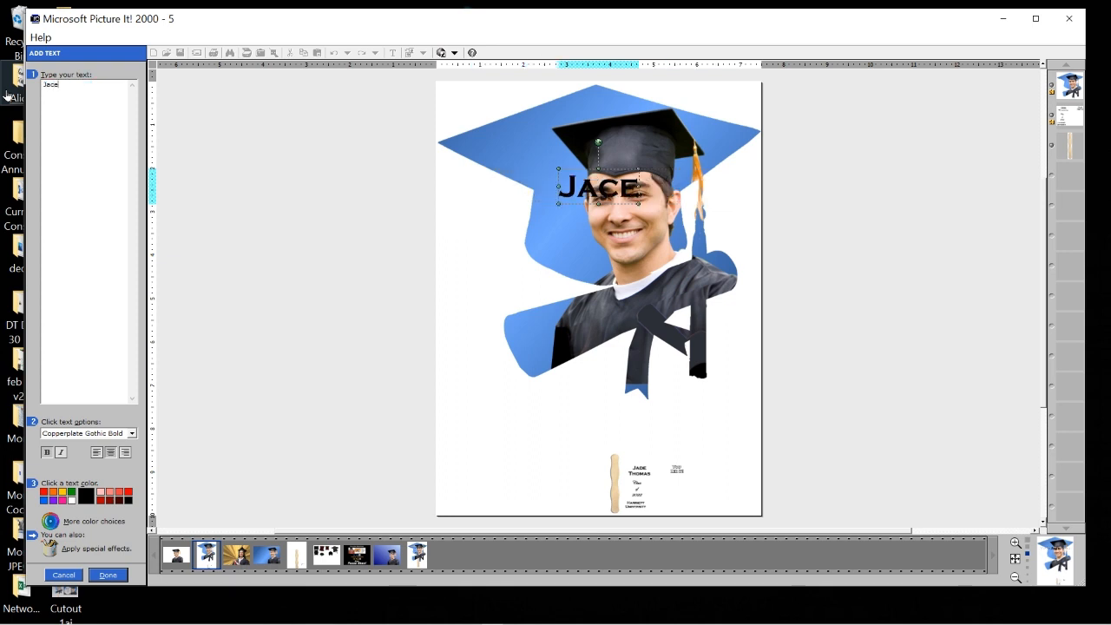
key(Return)
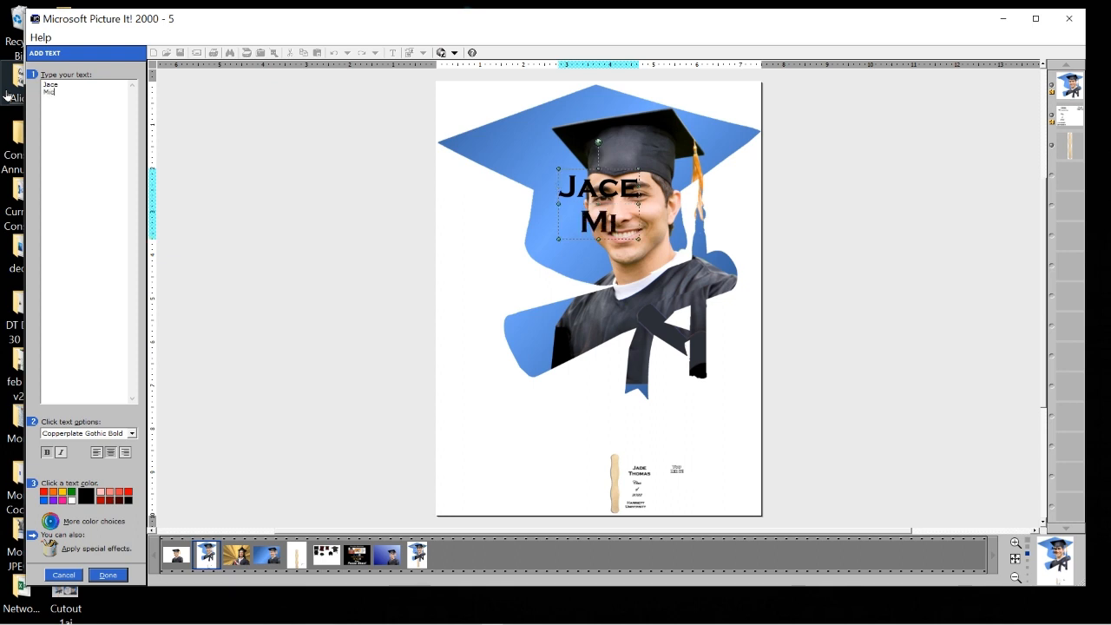
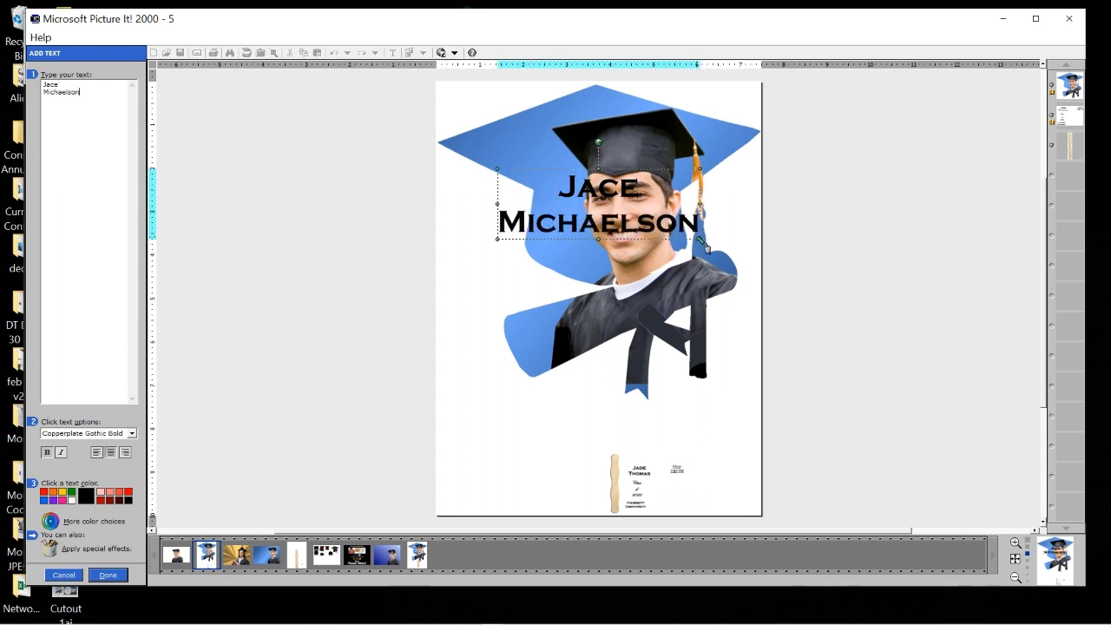
drag(701, 241, 535, 139)
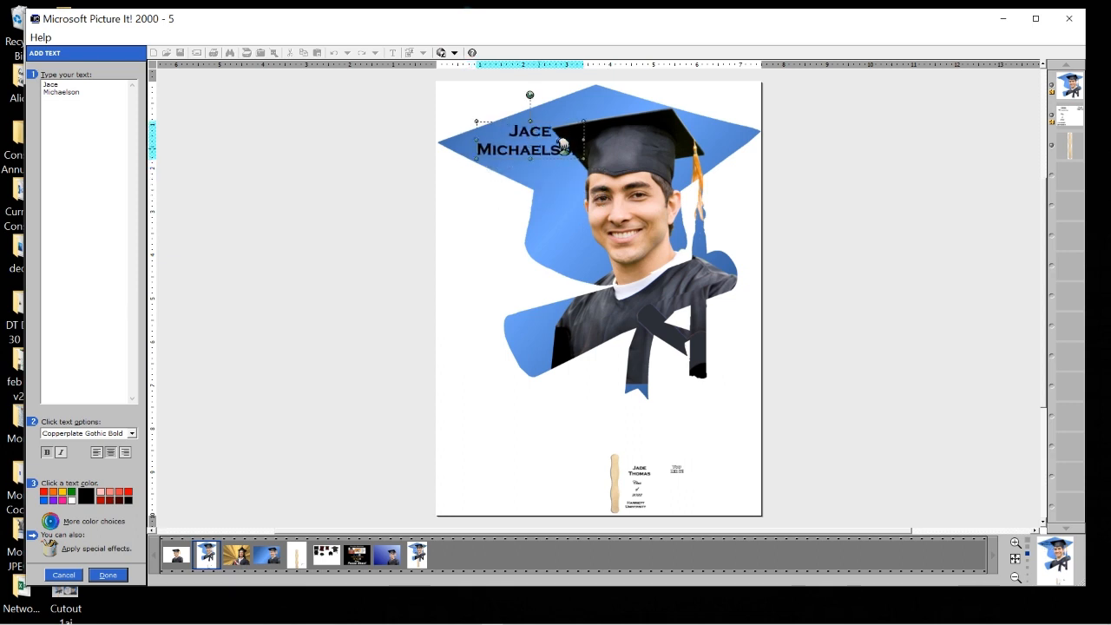
Give the name text a thick white highlighted edge with width set to 100.
click(50, 547)
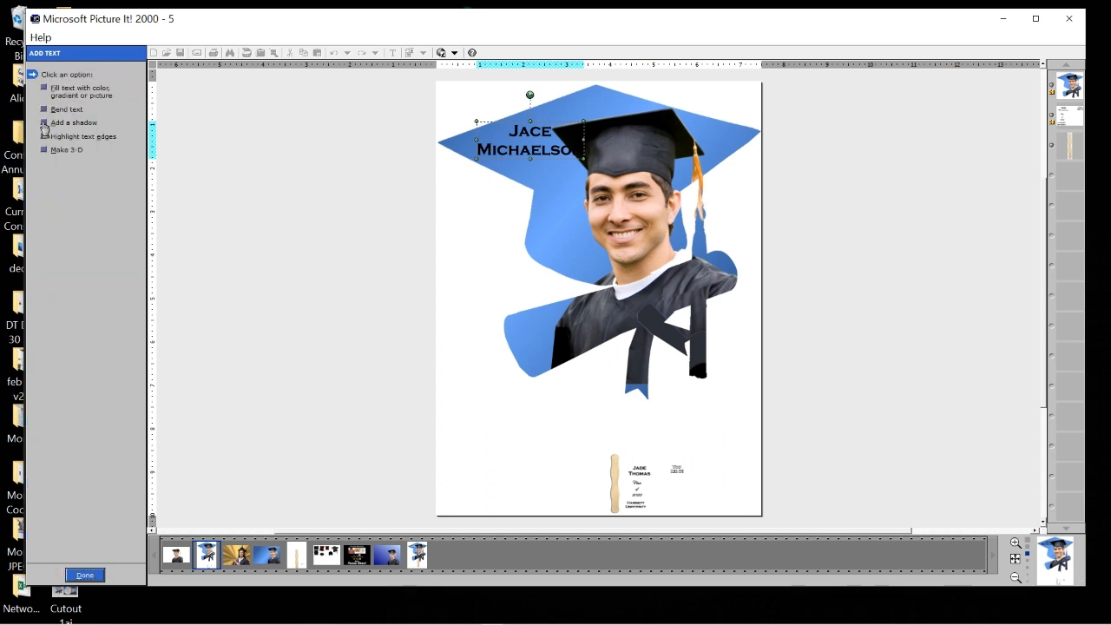
click(47, 138)
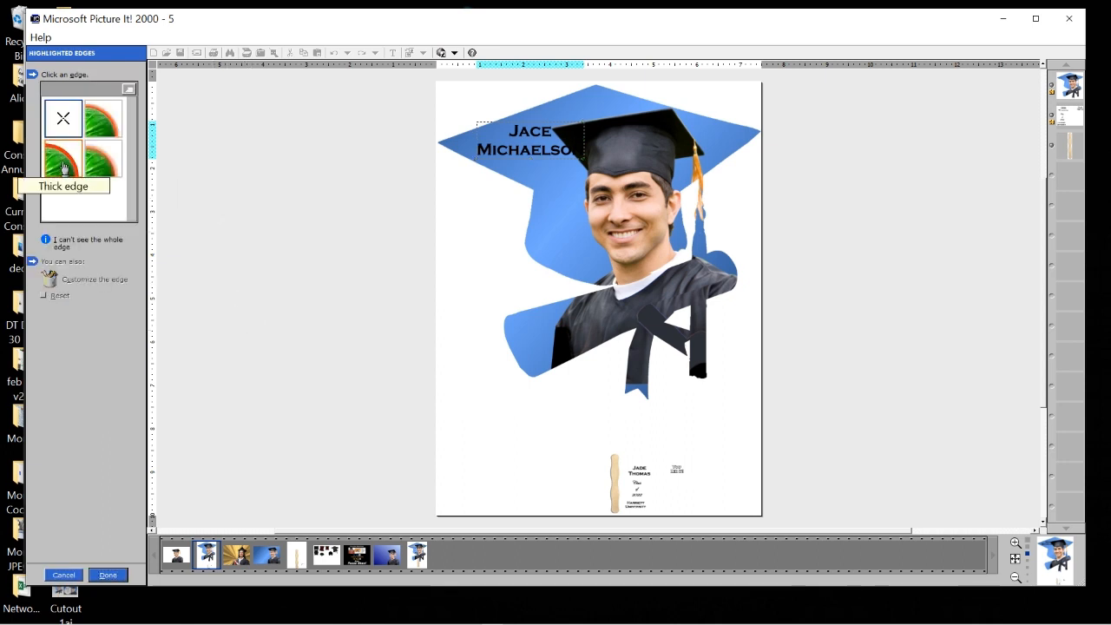
click(62, 167)
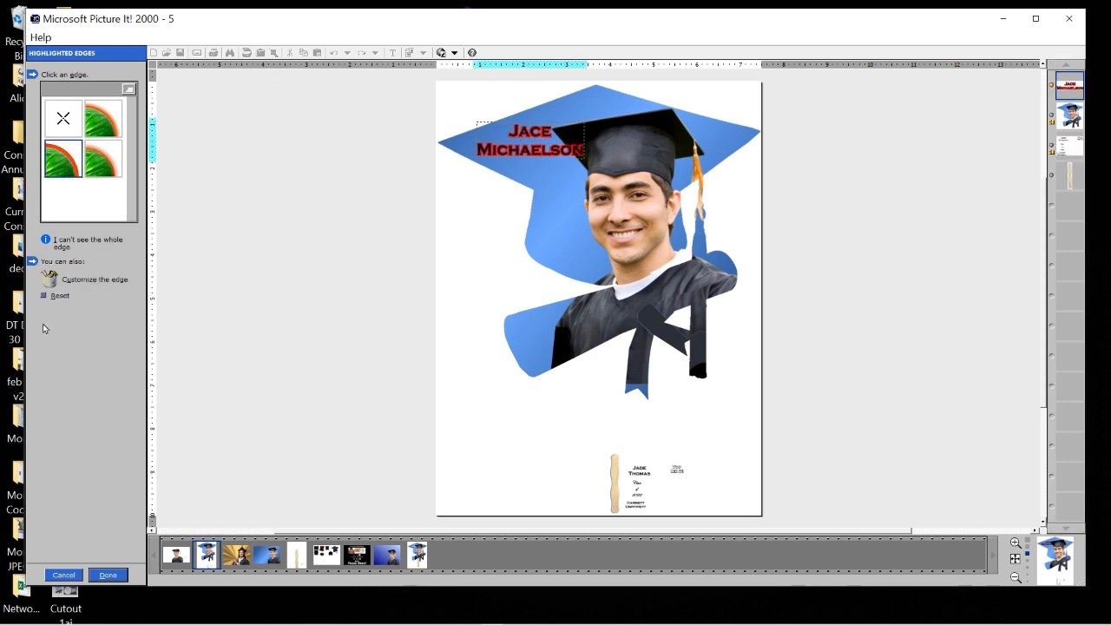
click(52, 282)
click(72, 90)
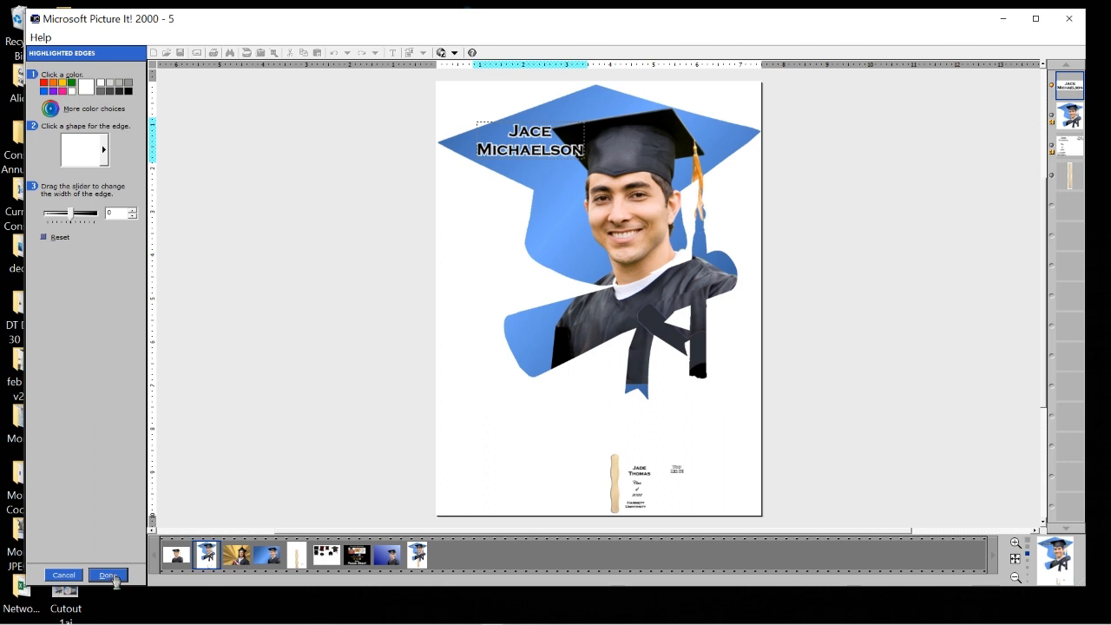
drag(72, 219, 104, 222)
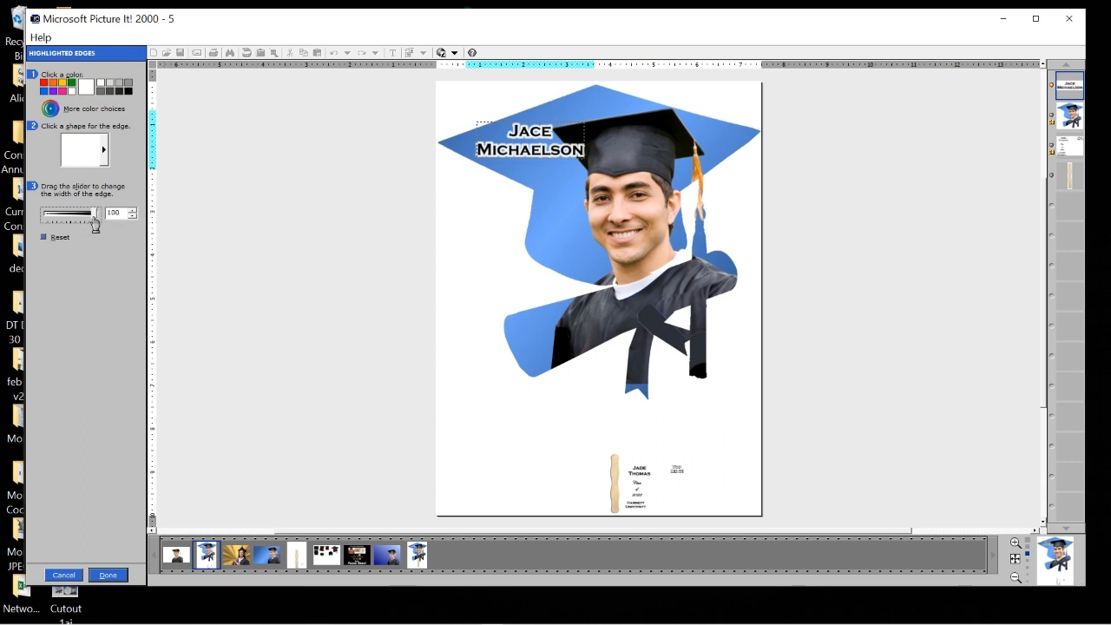
mouse_move(96, 222)
mouse_down()
mouse_move(26, 230)
mouse_move(109, 228)
mouse_up()
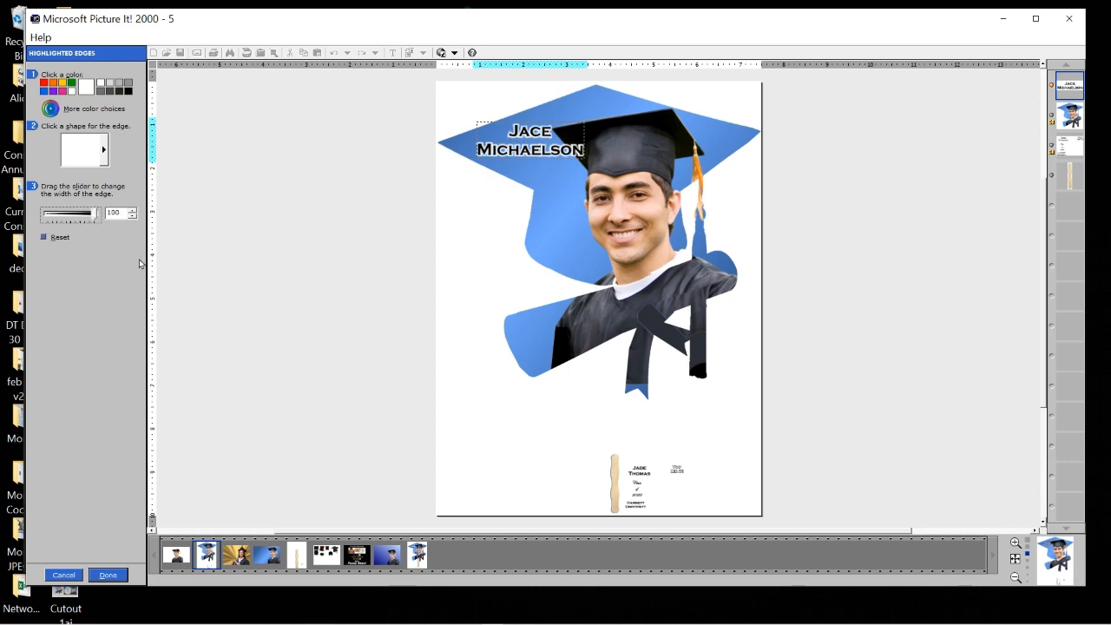
Confirm the edge settings and close the text editing panel.
click(108, 576)
click(108, 576)
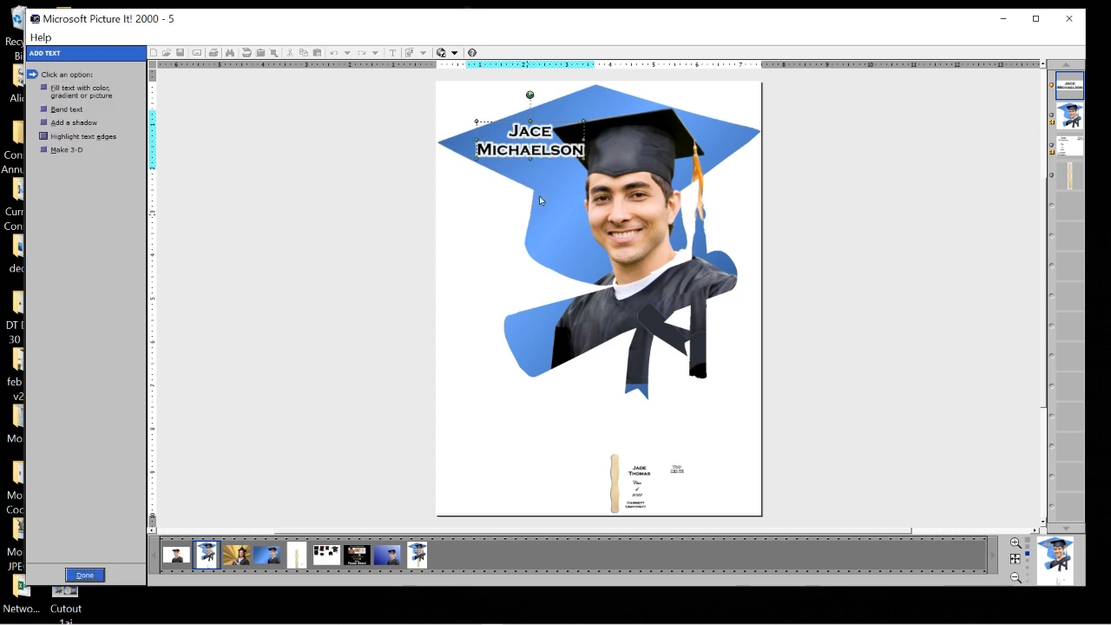
click(87, 576)
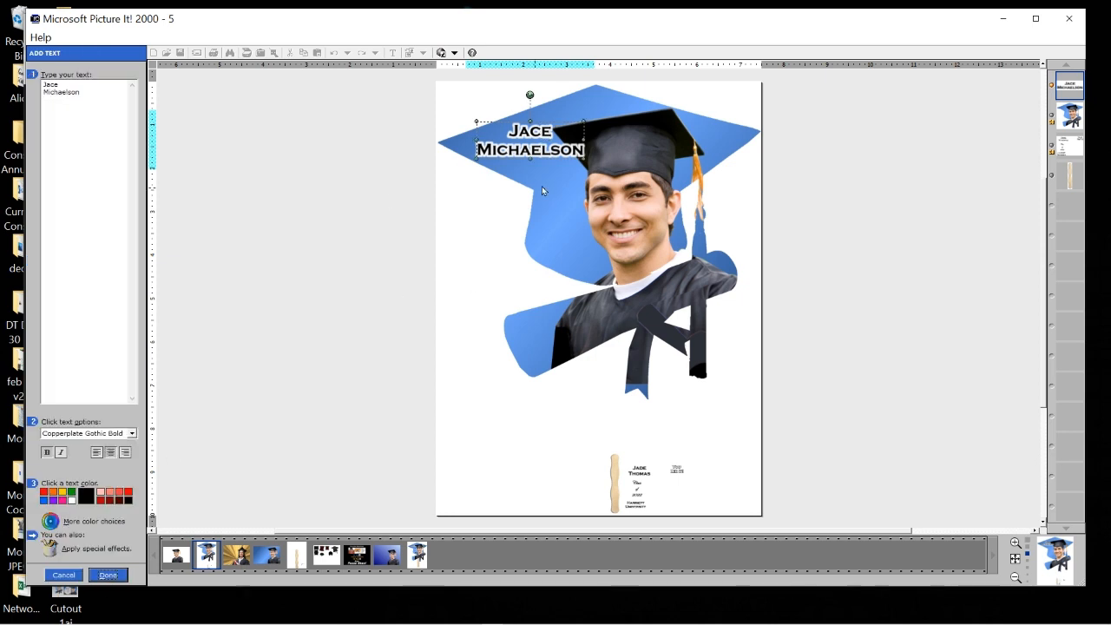
click(108, 577)
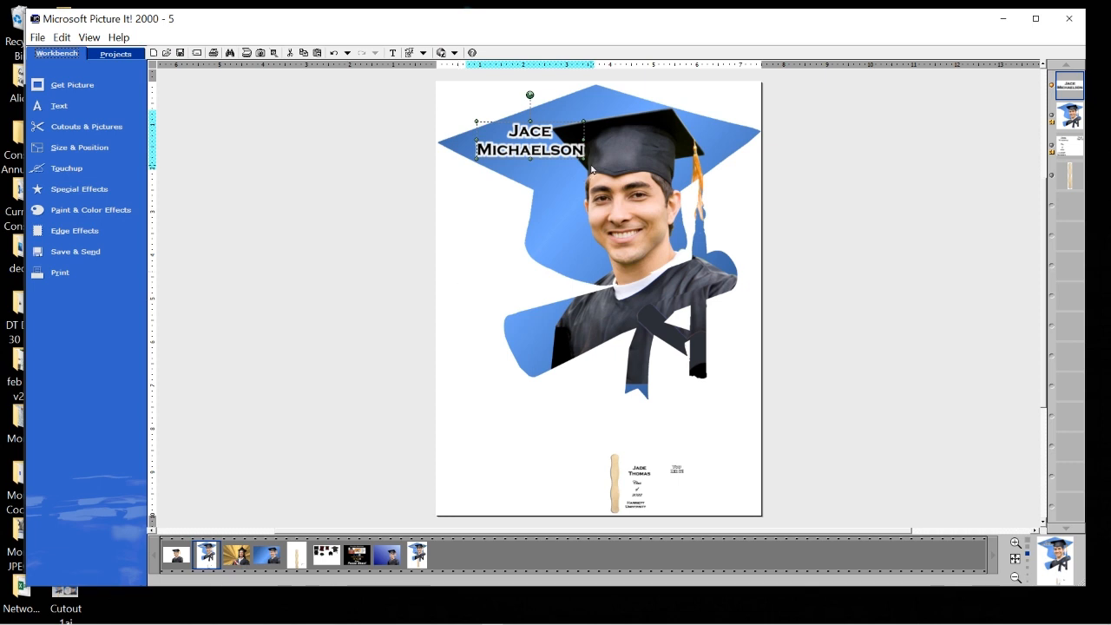
Resize the graduate's name text by its corner handle to fit the cap.
drag(592, 173, 580, 158)
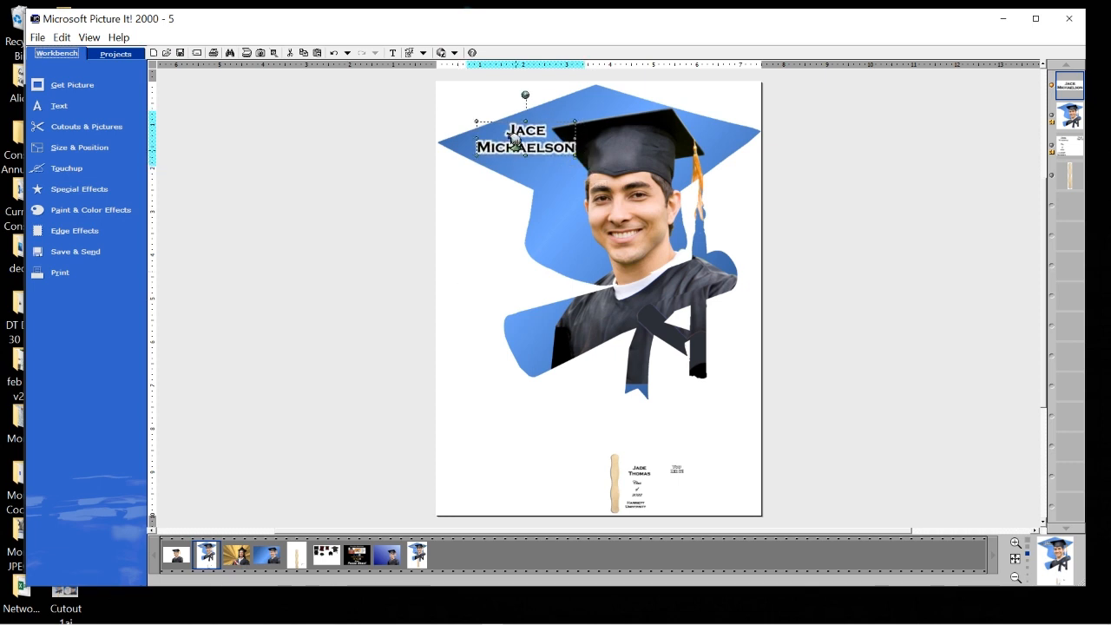
drag(514, 144, 510, 139)
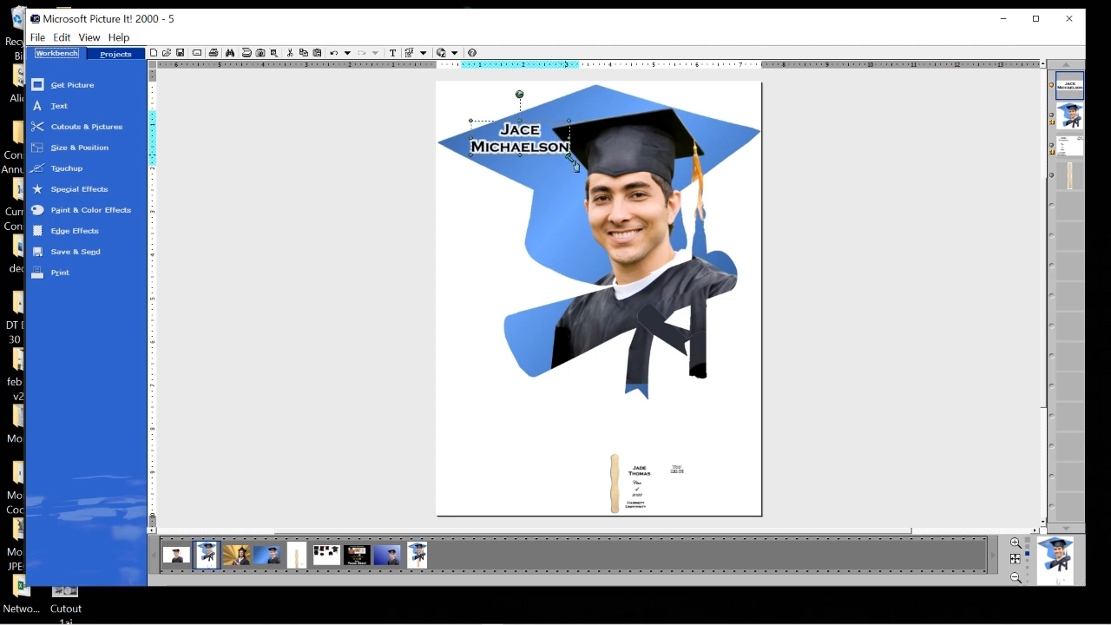
drag(570, 155, 587, 160)
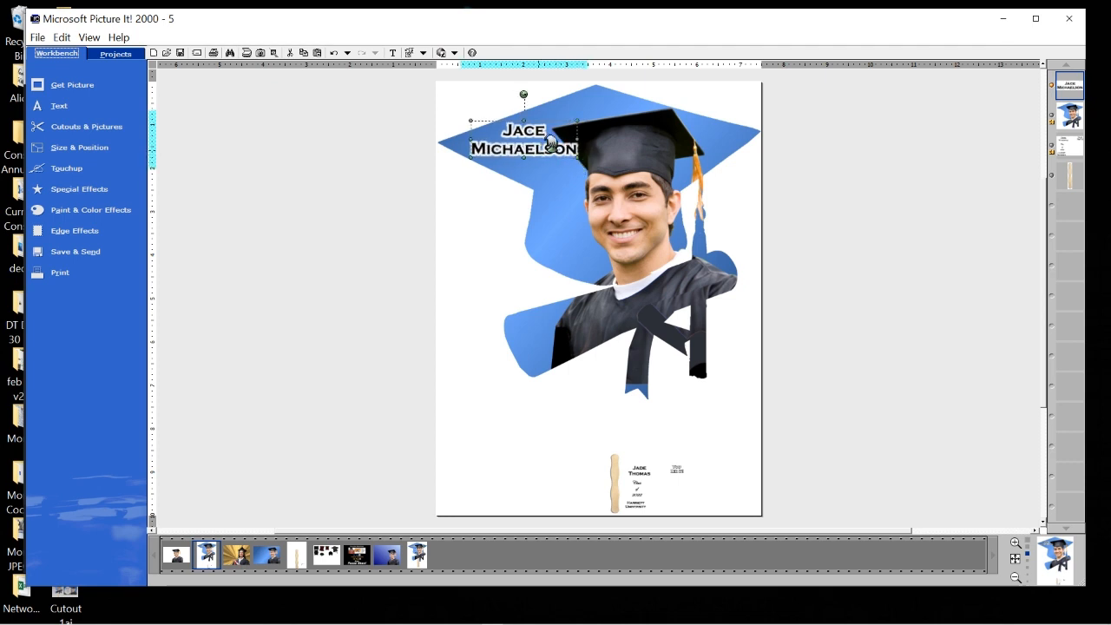
Duplicate the name text and place the copy just beneath the original.
click(304, 55)
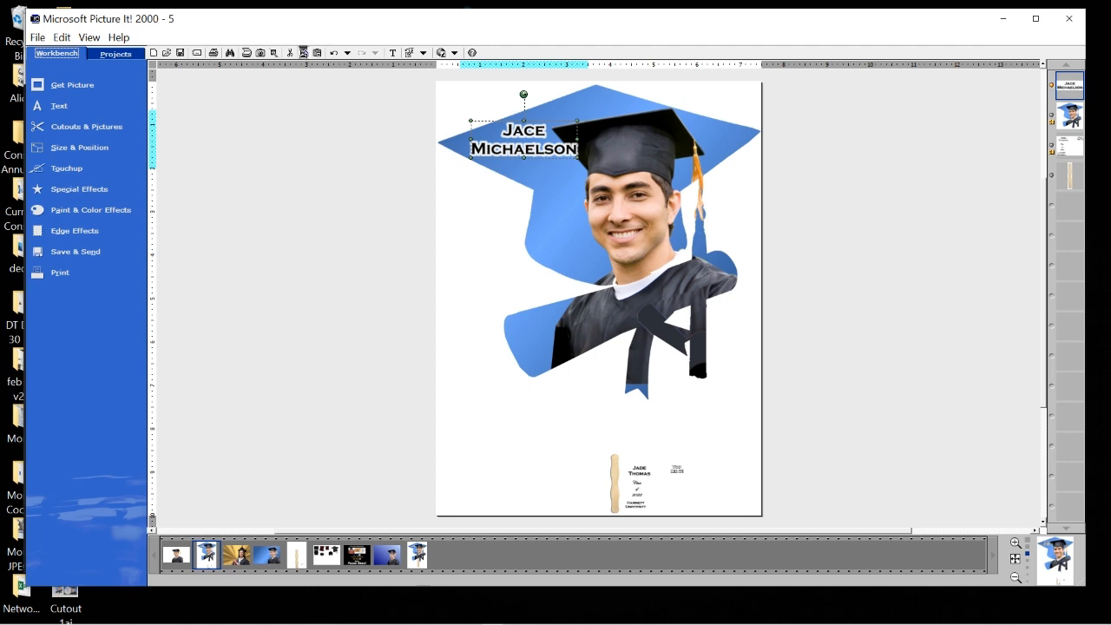
click(318, 54)
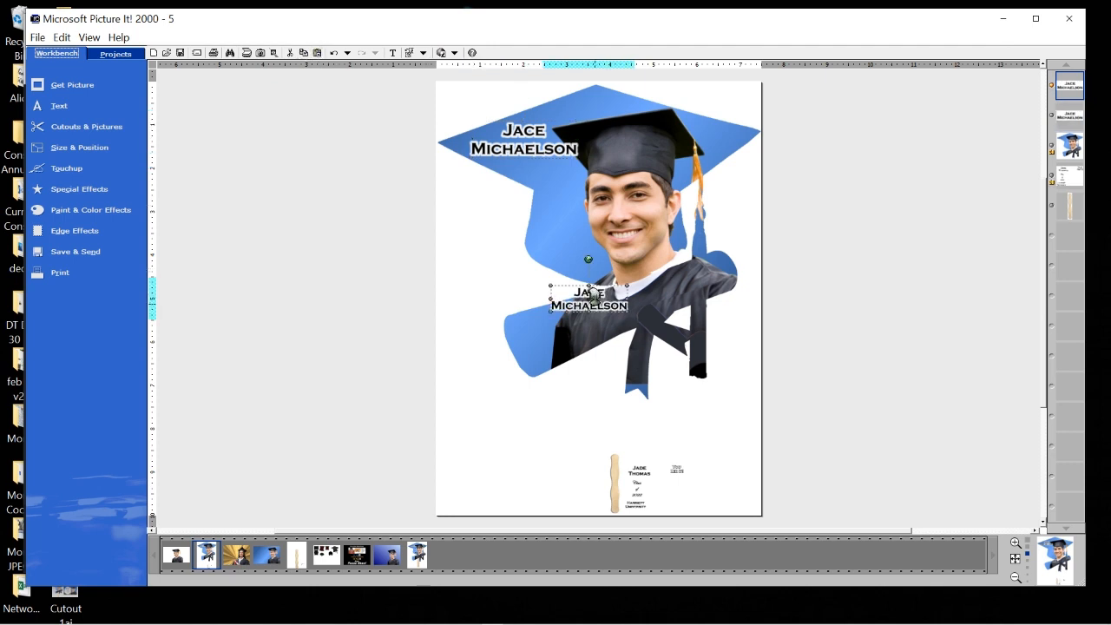
drag(594, 296, 560, 193)
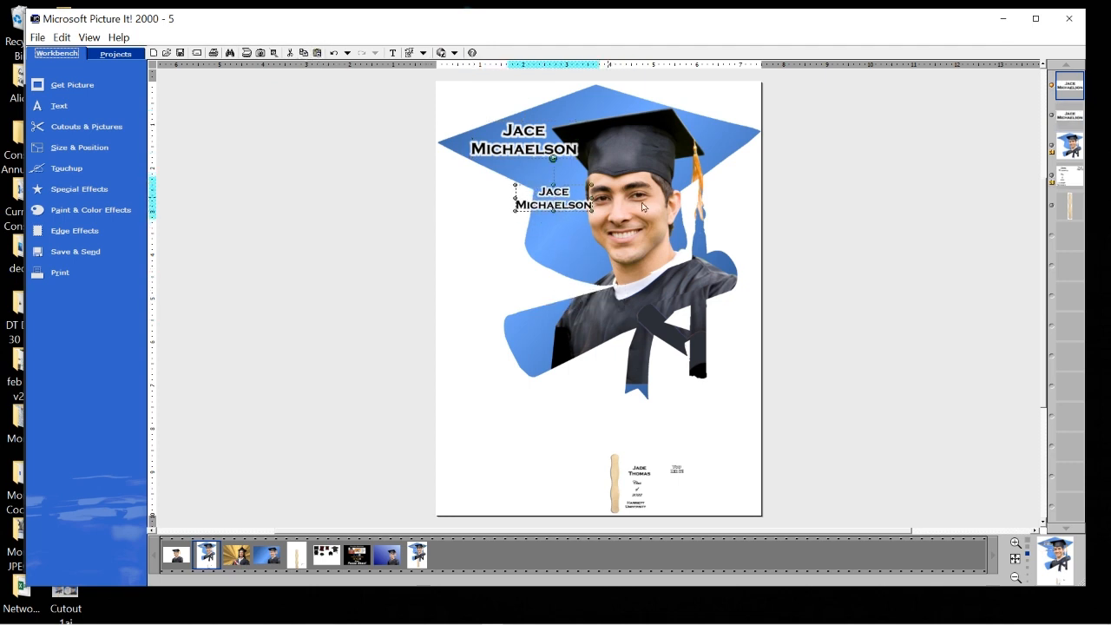
Switch the copied text's font to Edwardian Script ITC.
right_click(553, 189)
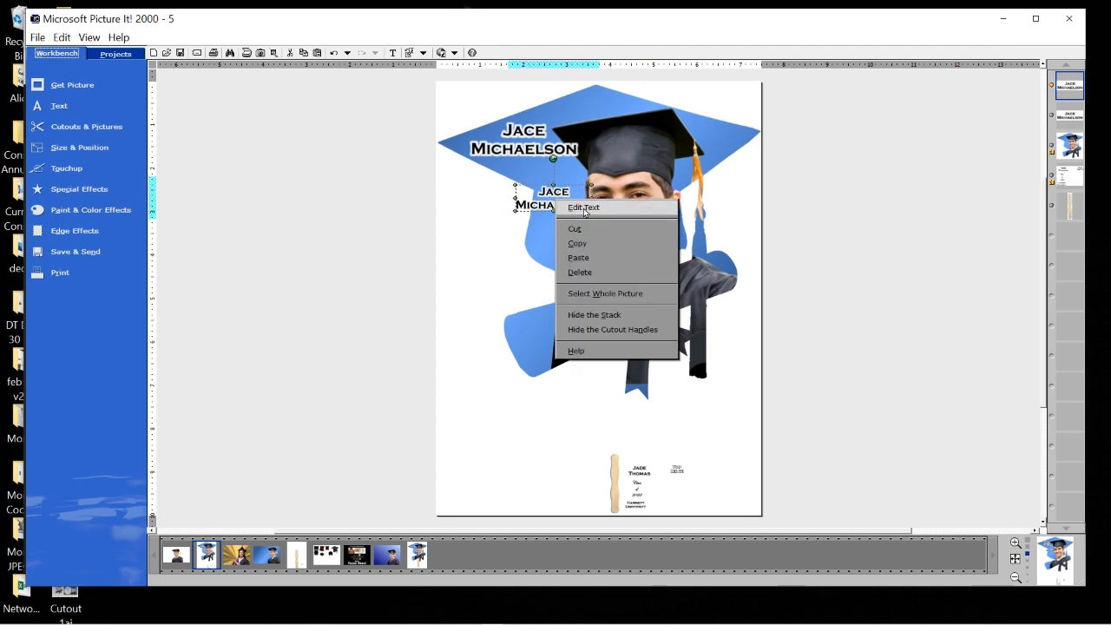
click(580, 208)
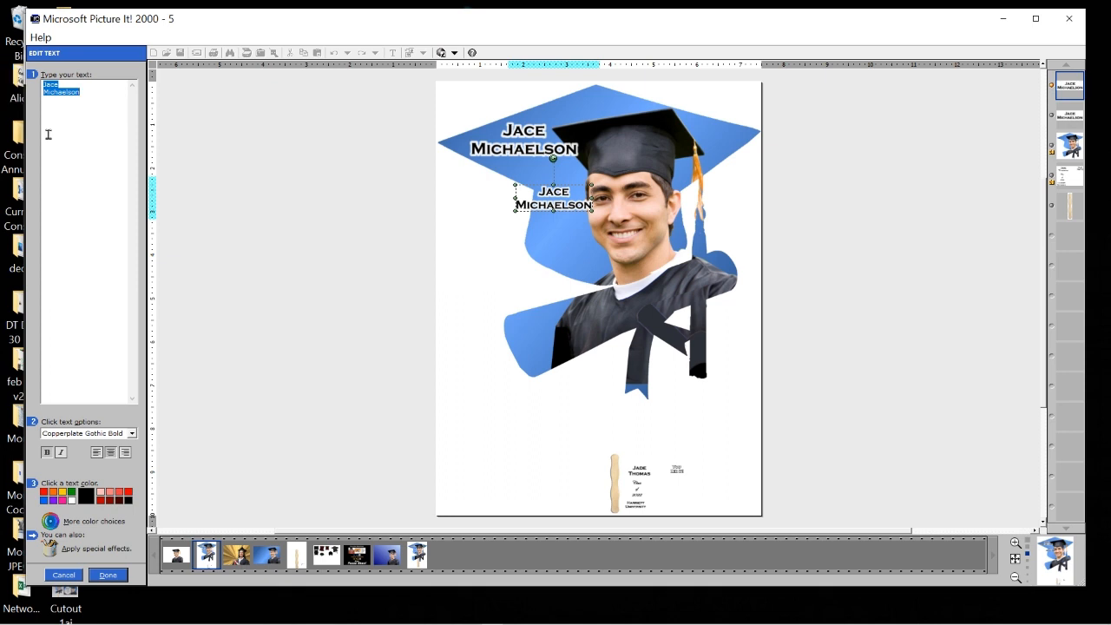
click(132, 436)
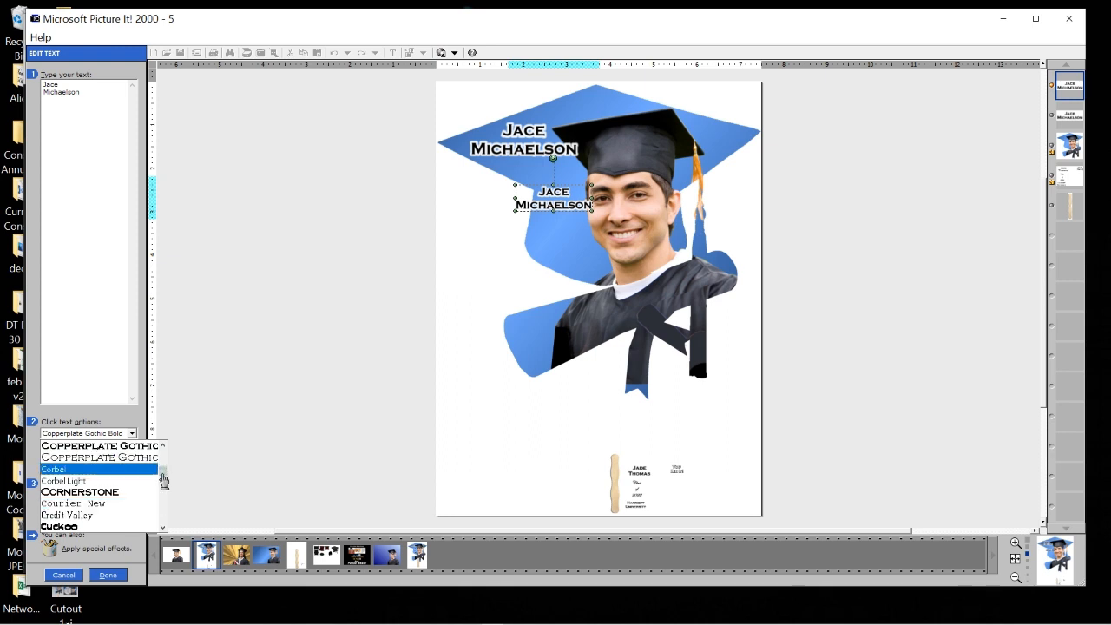
scroll(164, 480, down, 10)
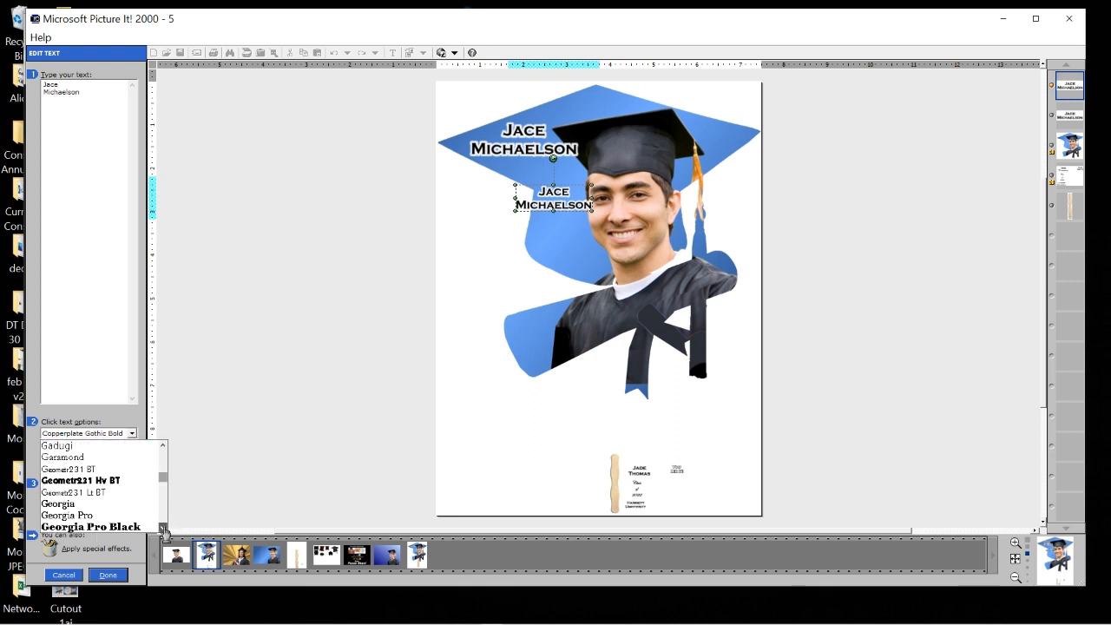
scroll(164, 530, down, 3)
drag(163, 528, 163, 530)
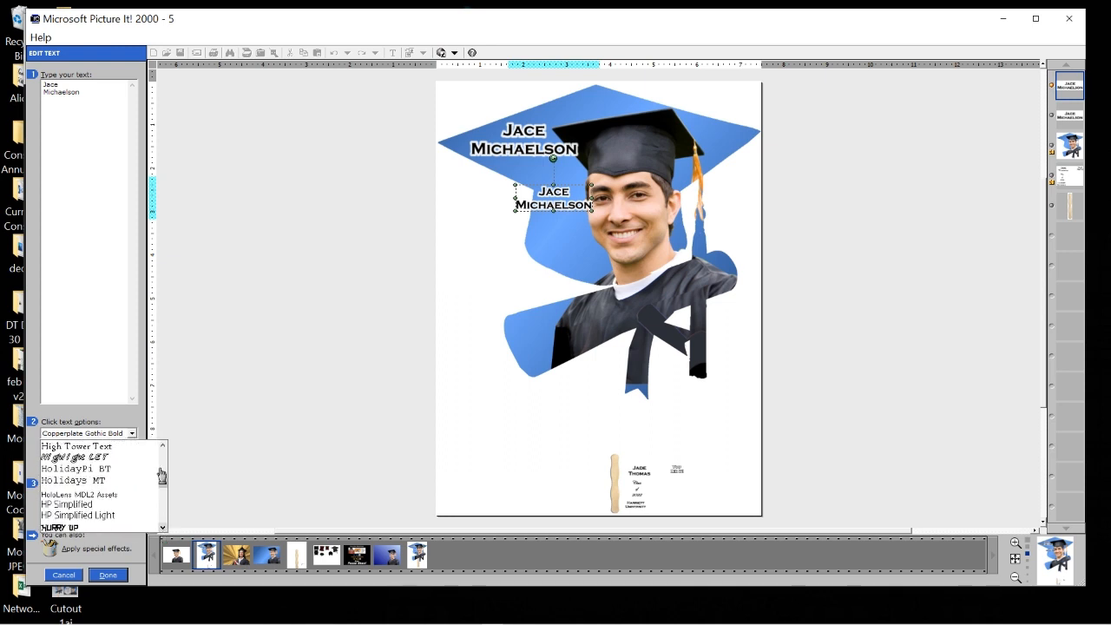
drag(163, 484, 163, 474)
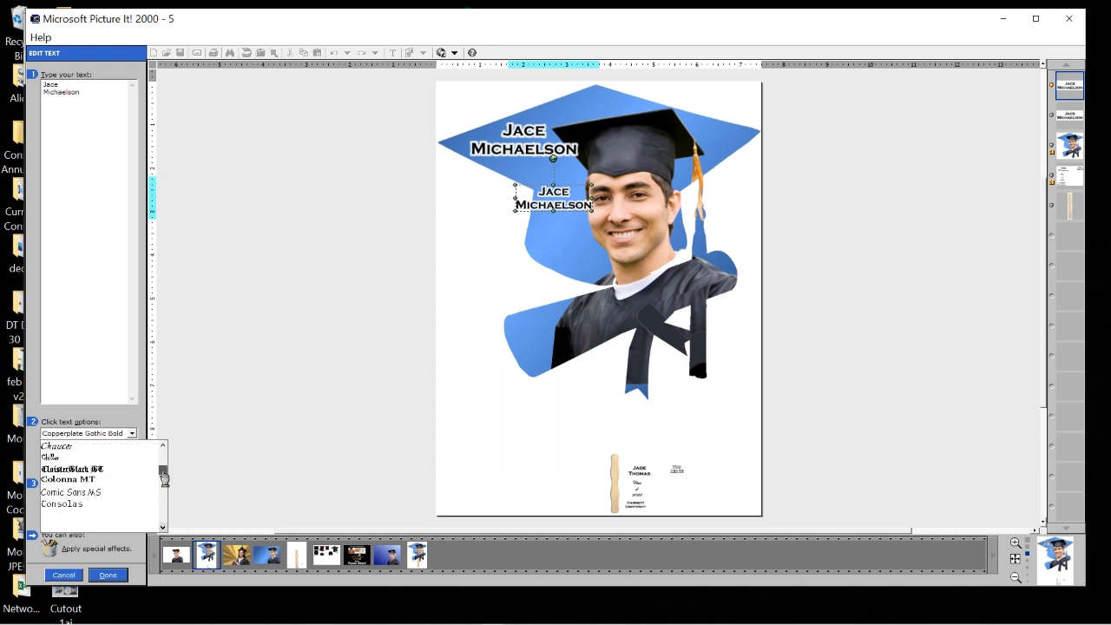
drag(164, 529, 164, 533)
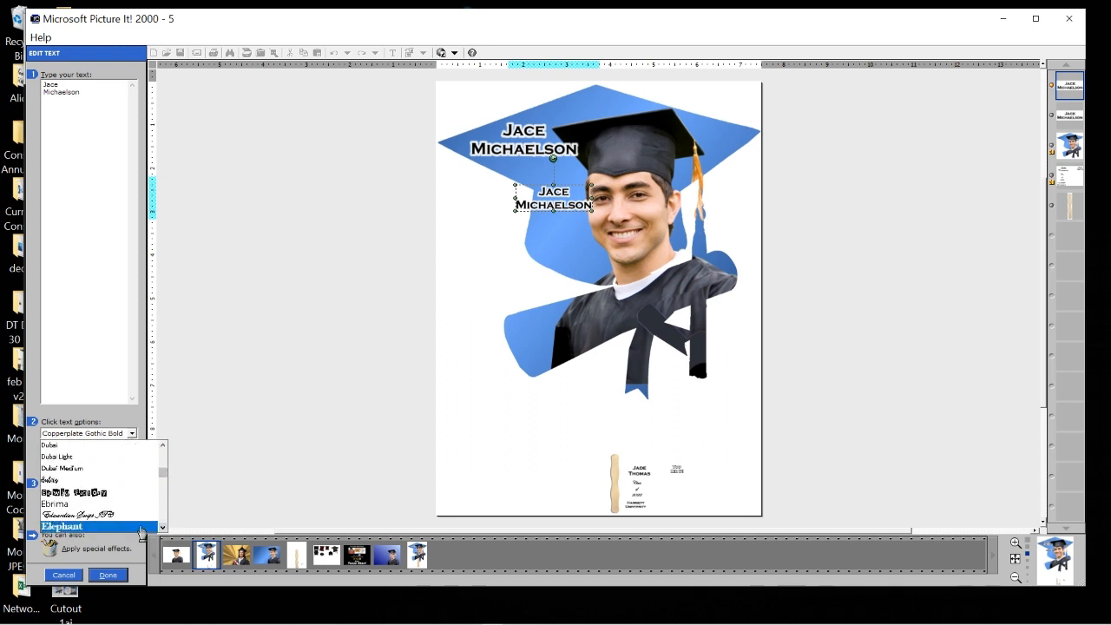
click(120, 514)
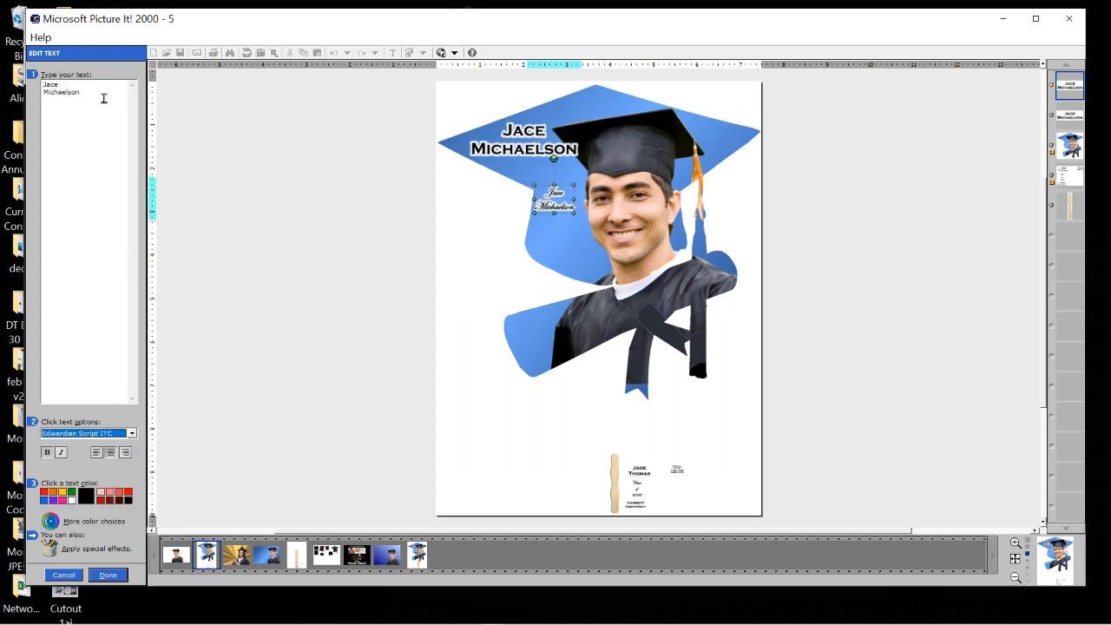
Replace the copy's words with 'Class / of / 2022' on three lines and enlarge it.
drag(103, 98, 2, 19)
text(Class)
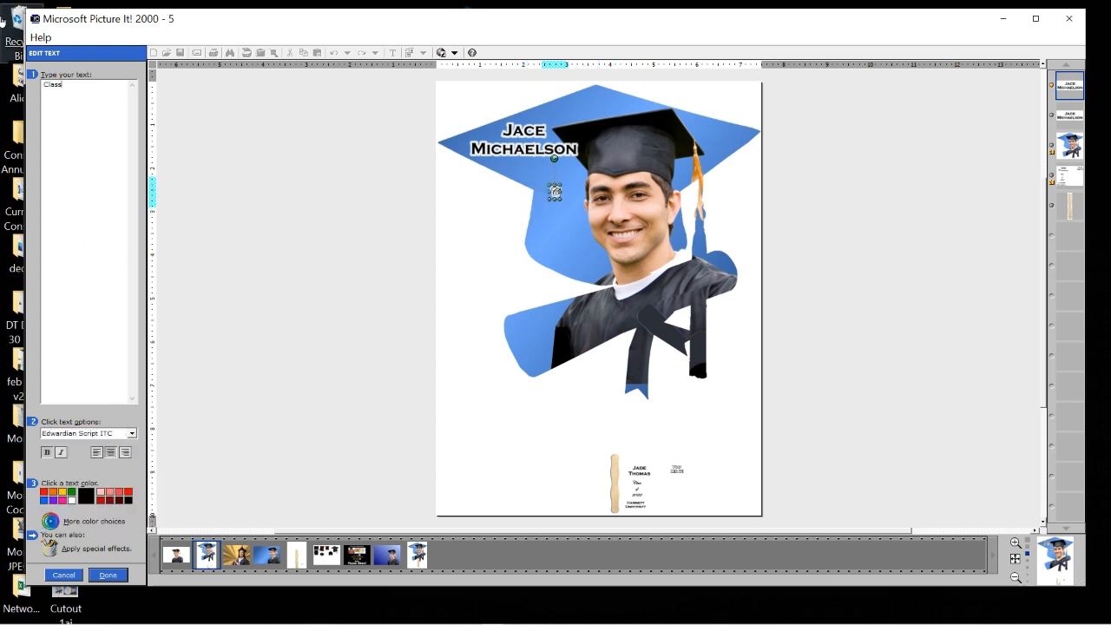
key(Return)
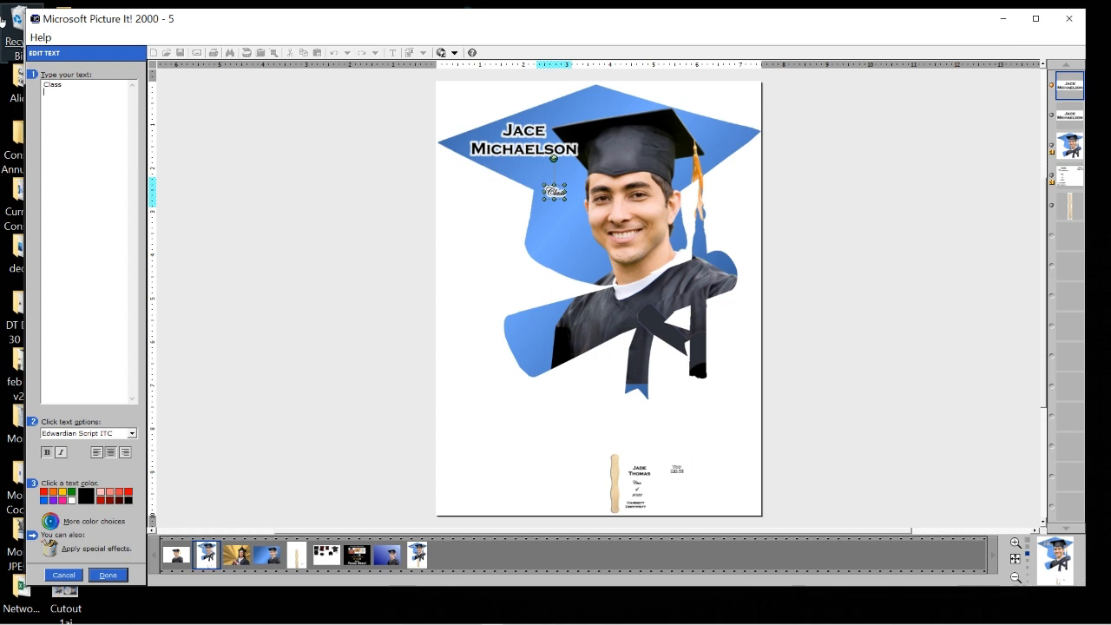
text(of)
key(Return)
text(2022)
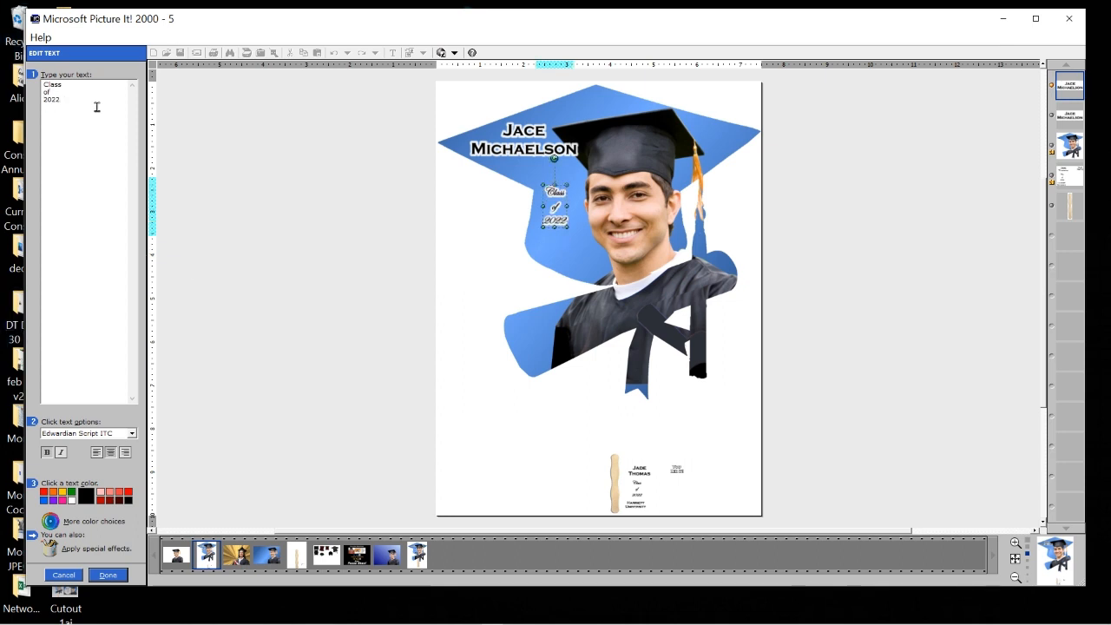
click(106, 574)
drag(575, 240, 553, 206)
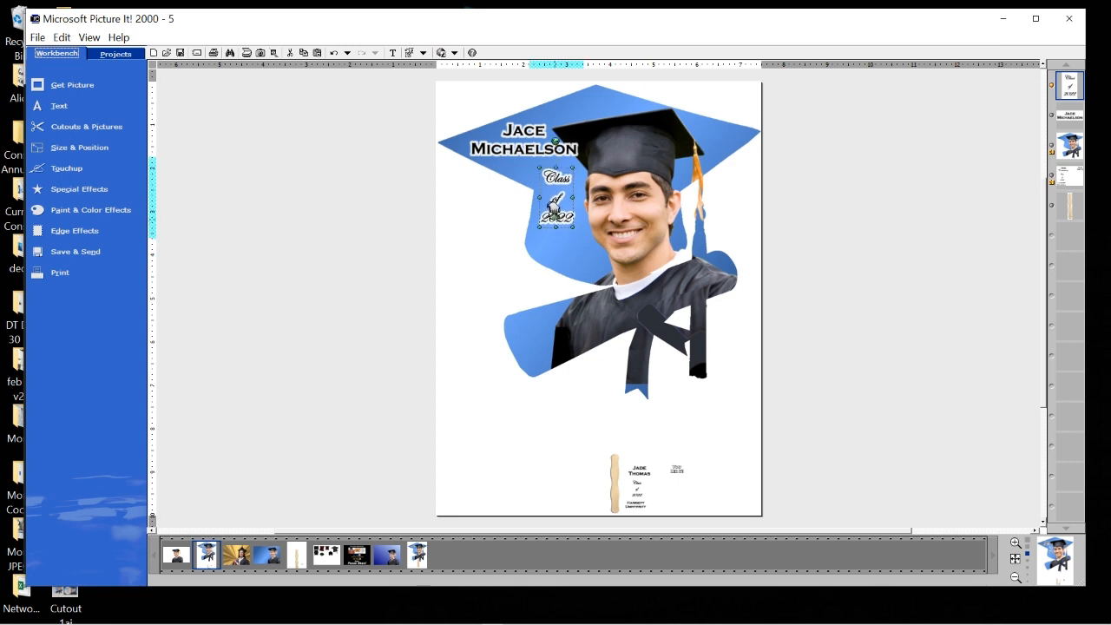
click(521, 144)
Nudge the name text right and paste another copy just below 'Class of 2022'.
drag(524, 132, 533, 129)
click(556, 219)
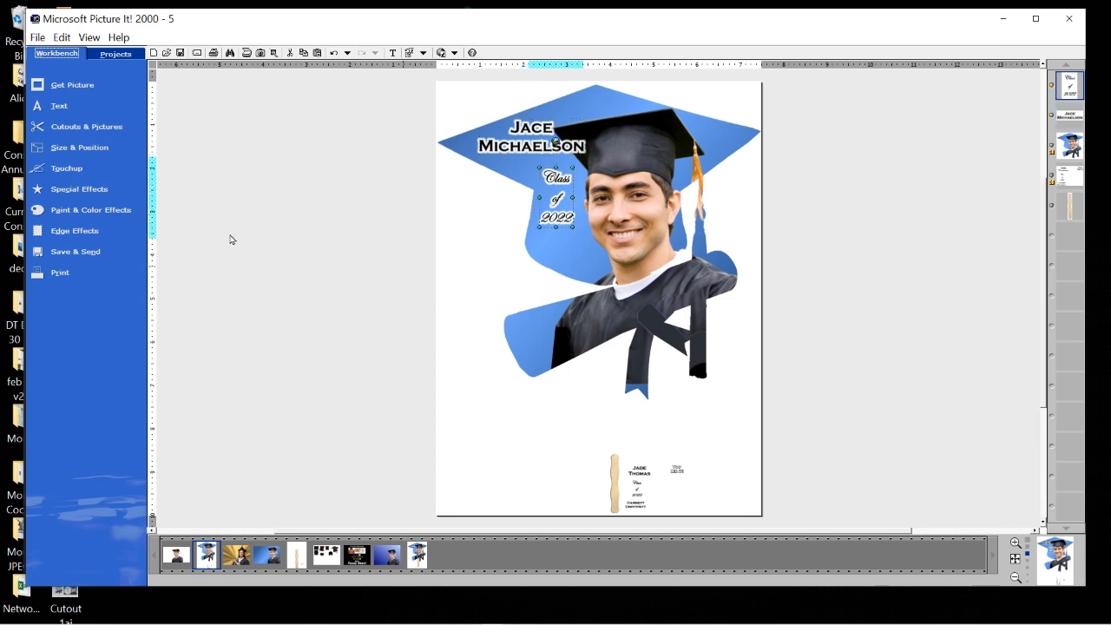
click(317, 53)
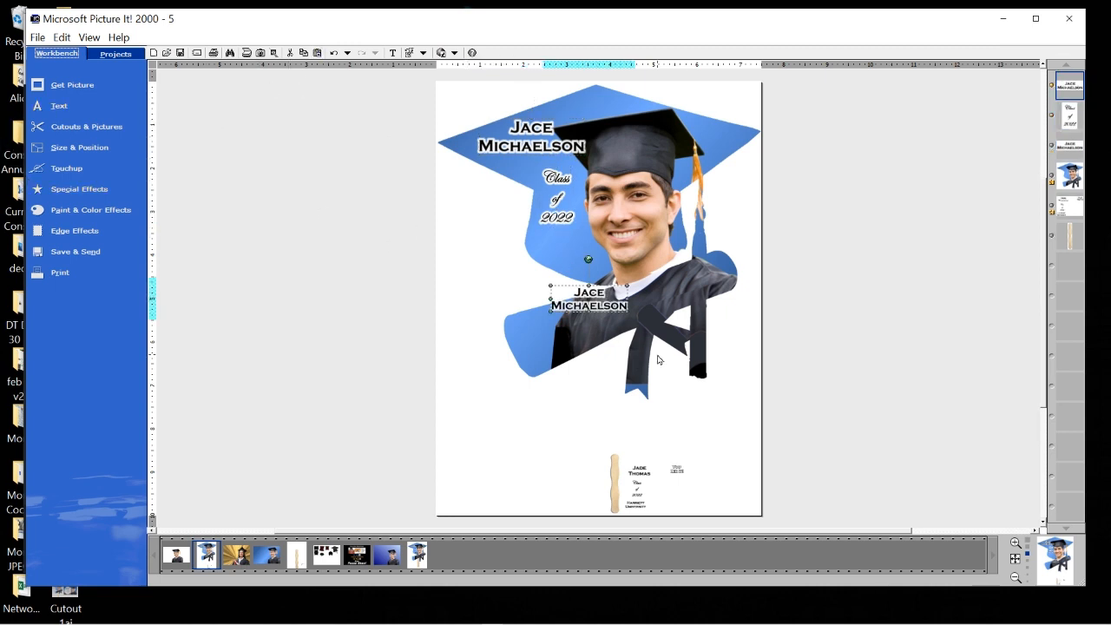
drag(597, 289, 582, 245)
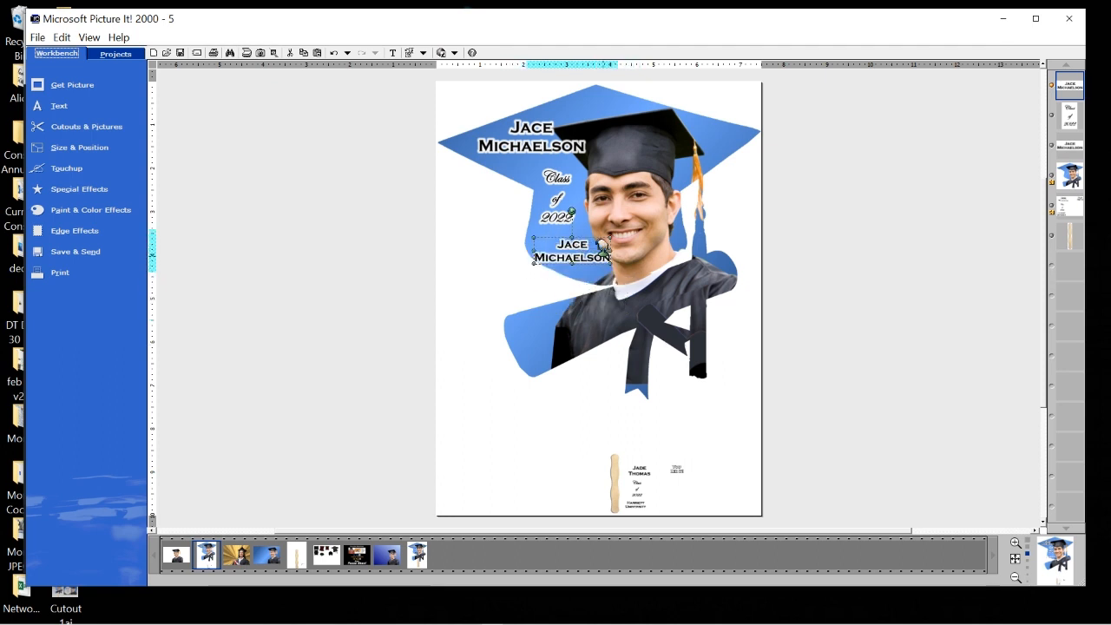
Change the new copy to 'HARRIETT UNIVERSITY' and position it beneath 'Class of 2022'.
right_click(570, 255)
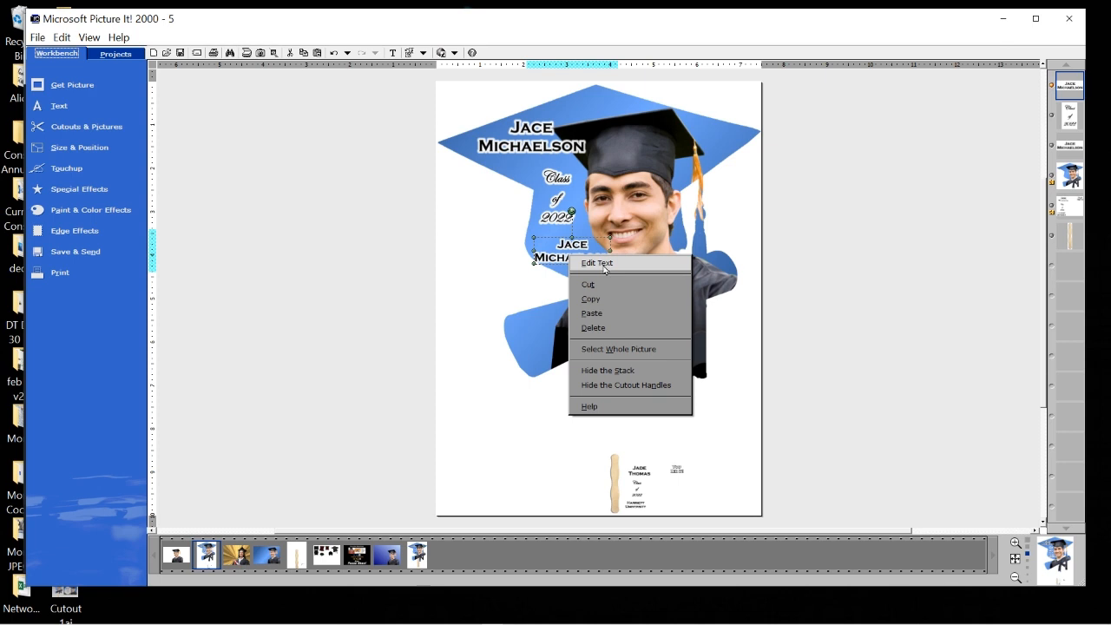
click(603, 263)
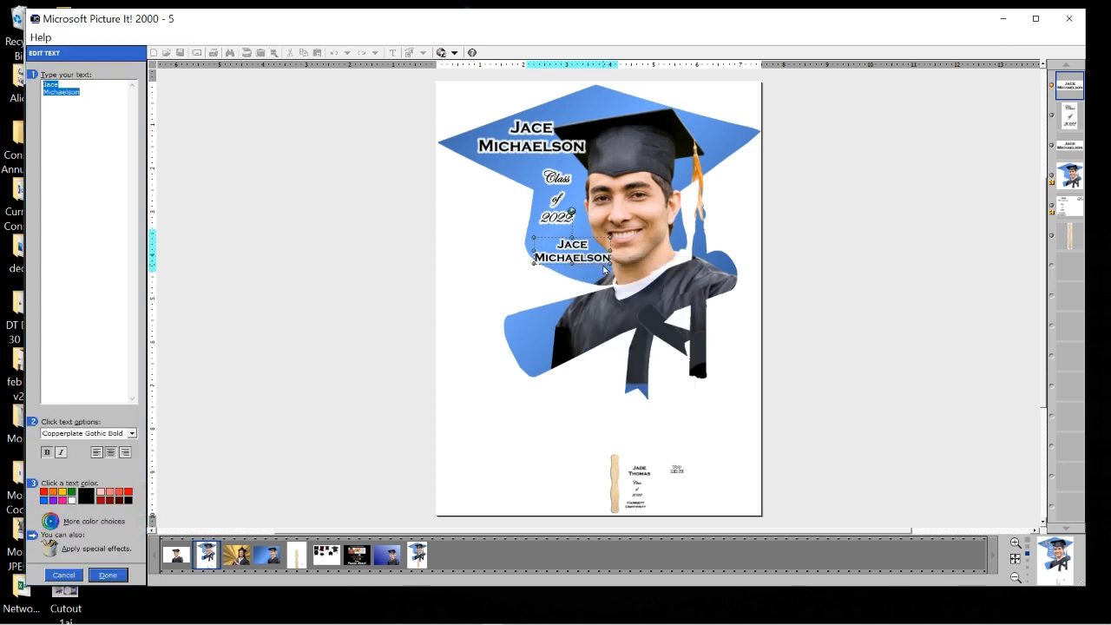
text(HAR)
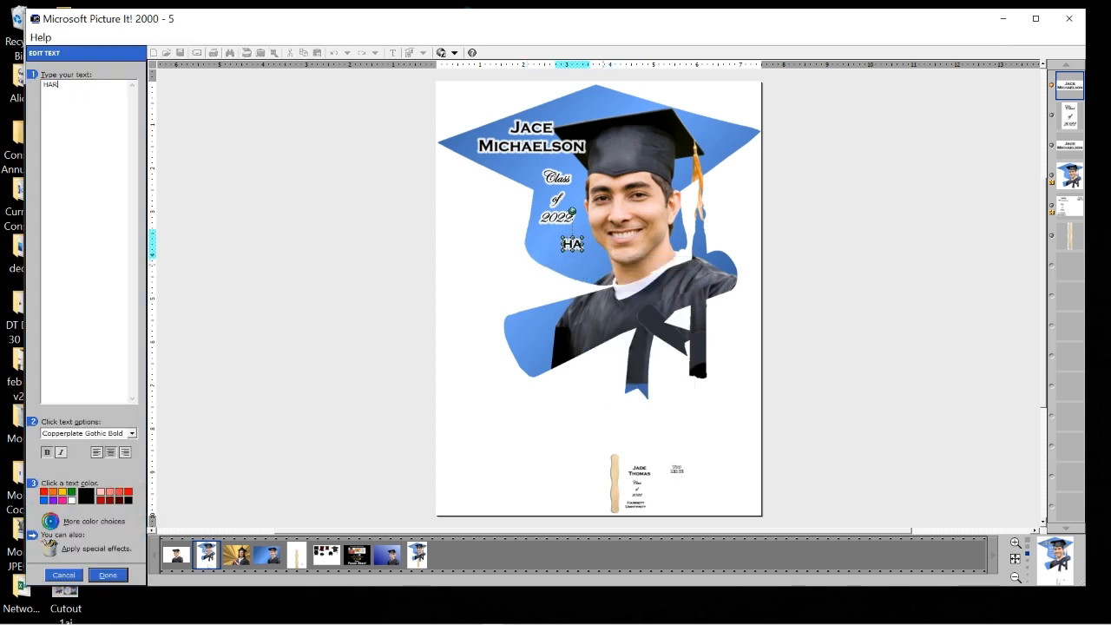
text(RIETT)
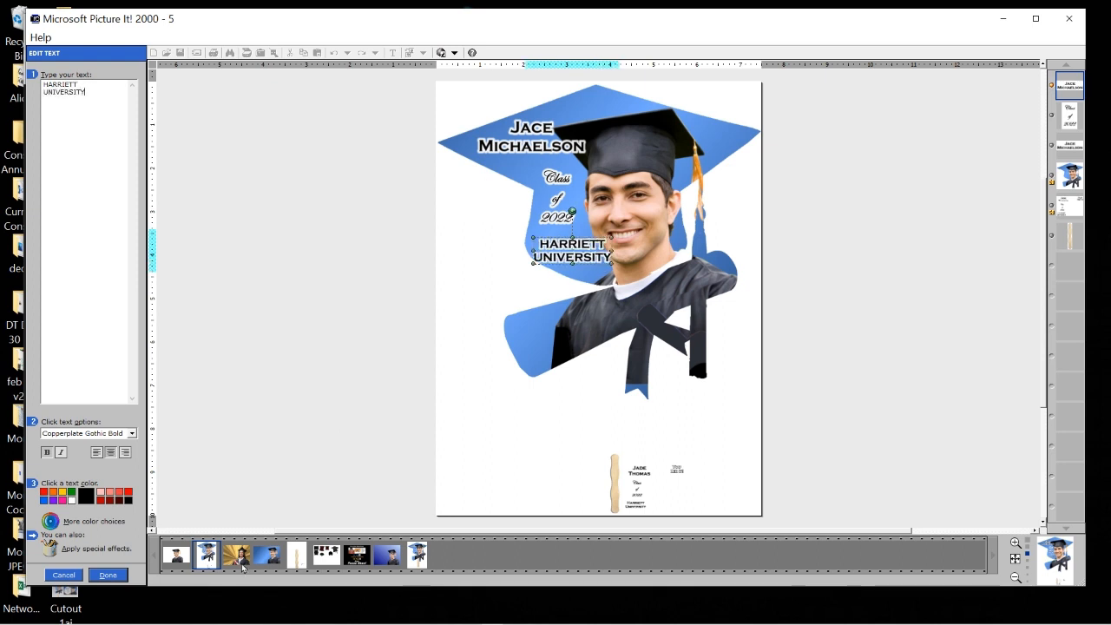
click(115, 577)
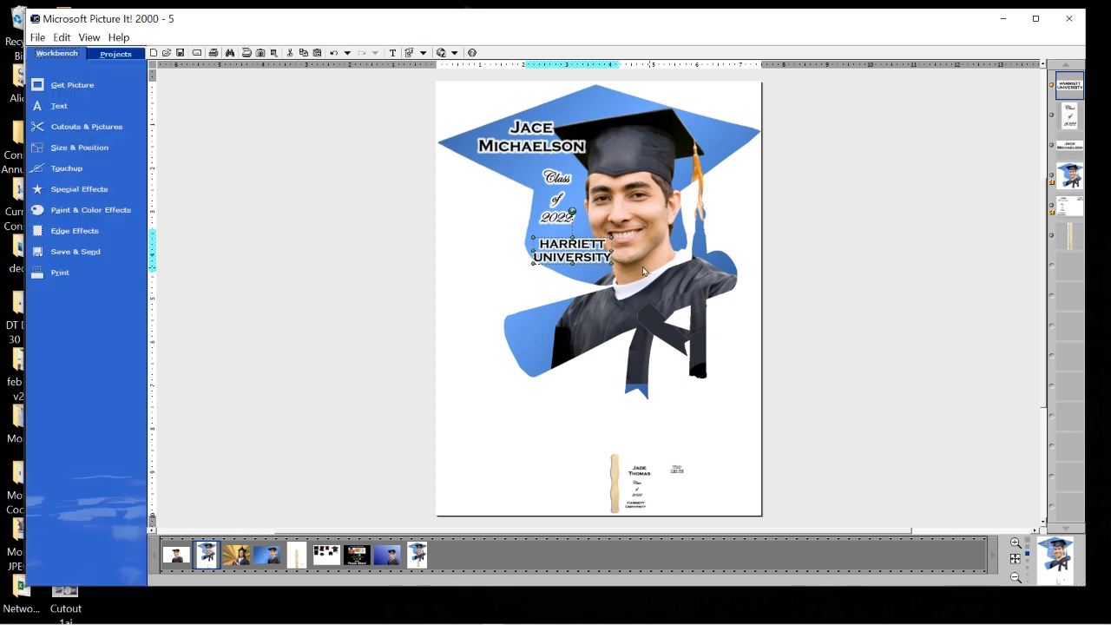
drag(620, 266, 562, 246)
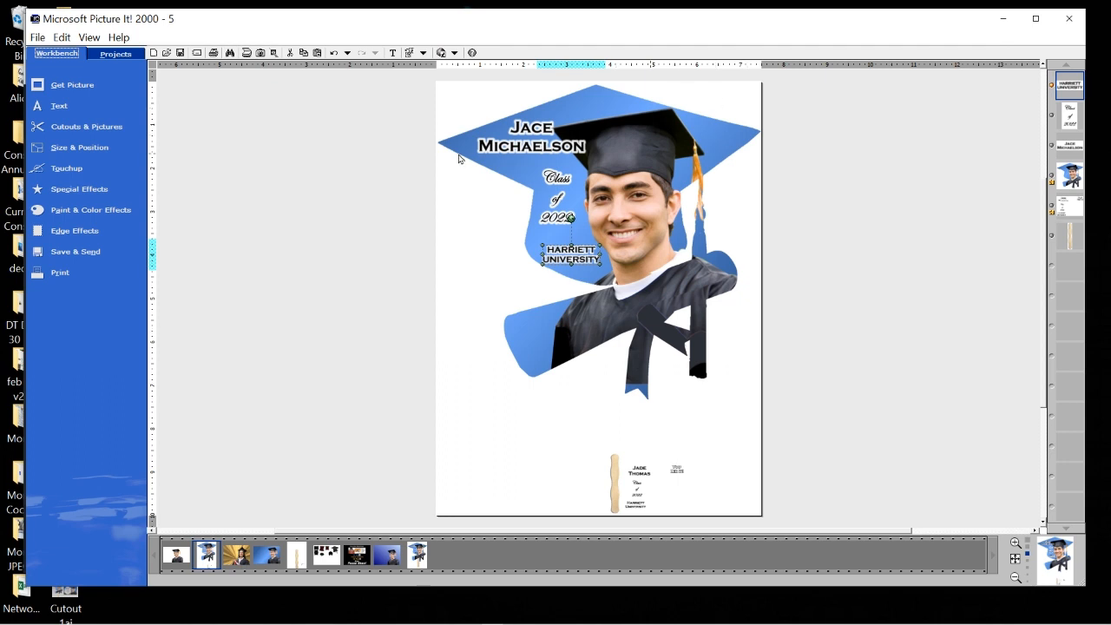
Paste another copy of the name text and move it onto the cap's right brim.
click(54, 112)
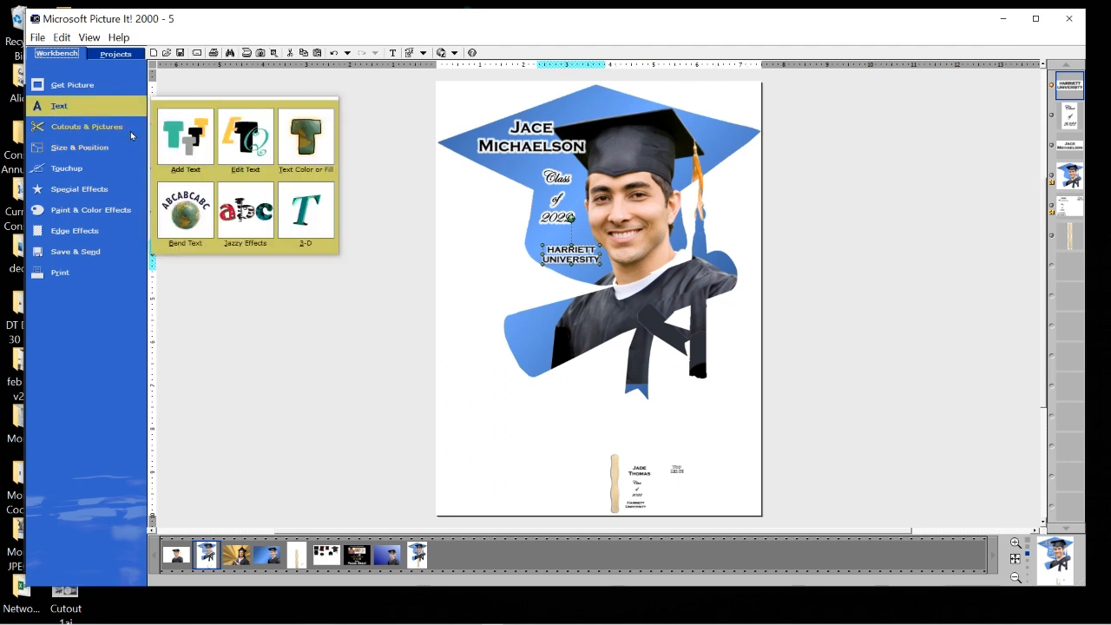
click(374, 152)
click(316, 53)
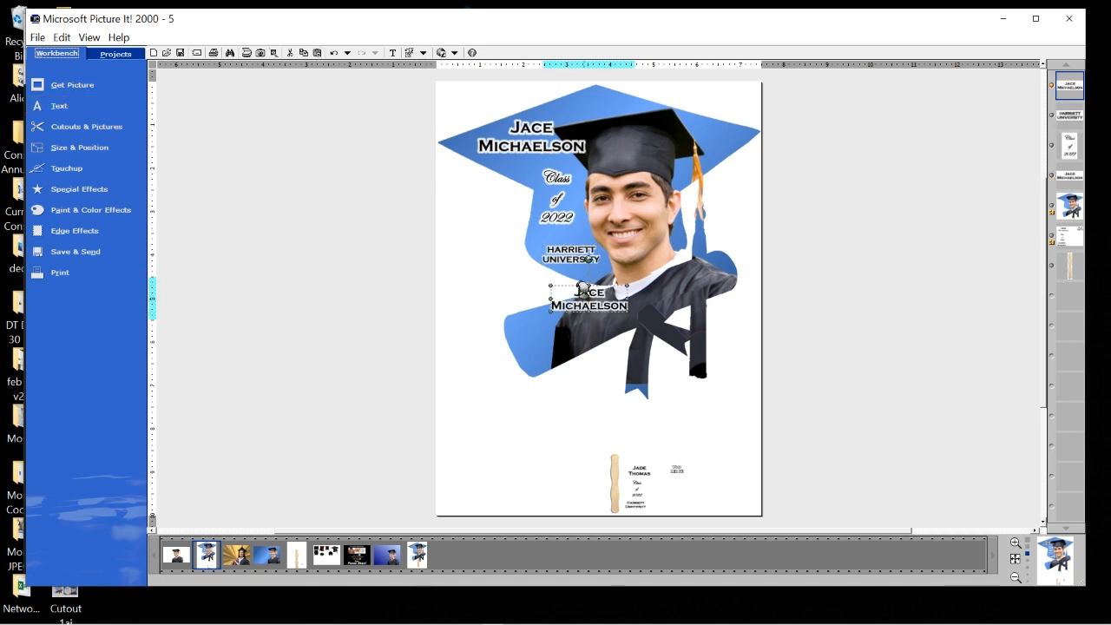
drag(588, 286, 697, 133)
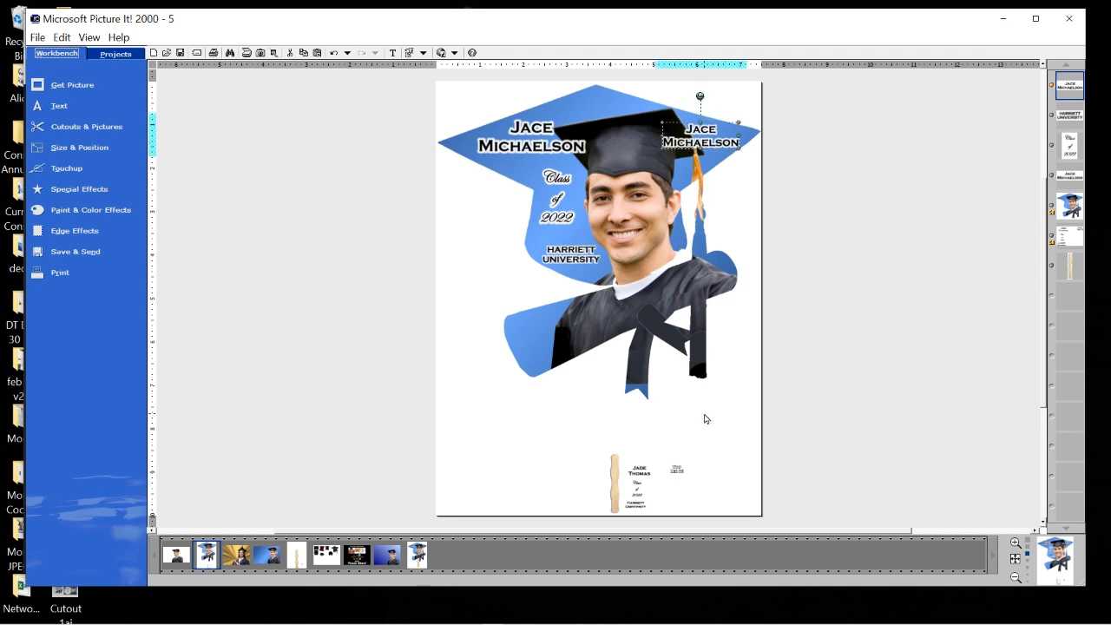
Change the copy's words to 'You Did It!' and colour it gold.
right_click(717, 140)
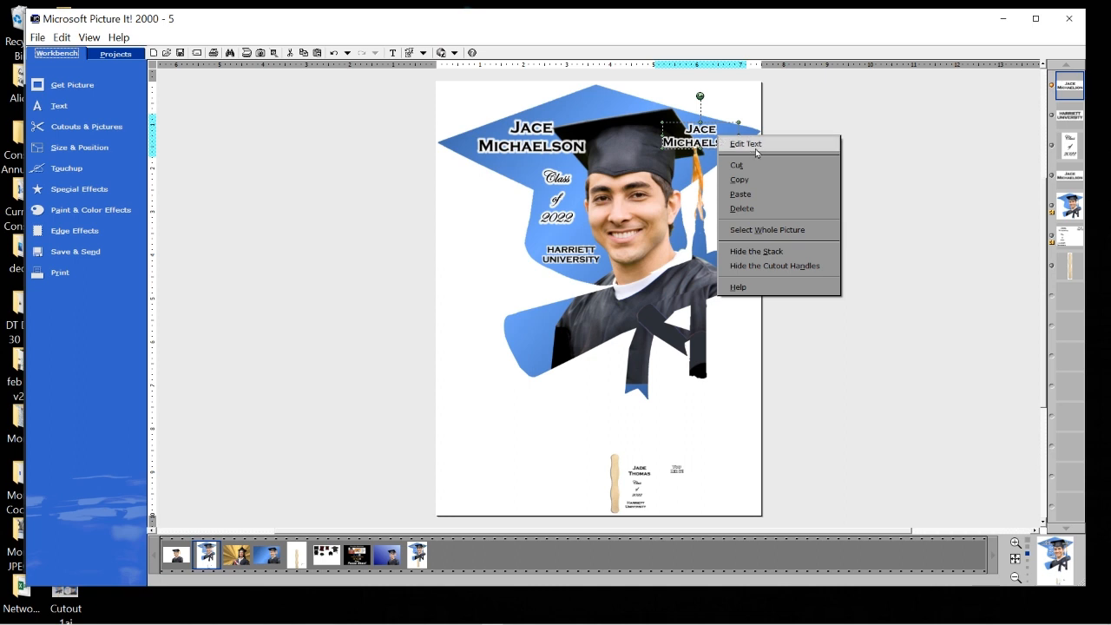
click(754, 146)
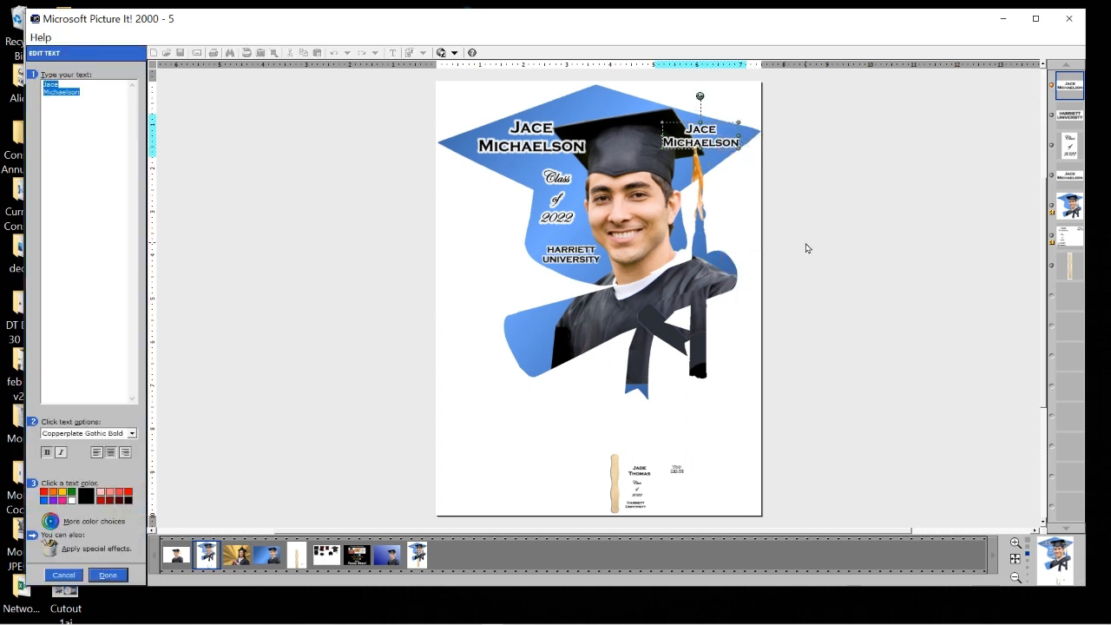
text(You )
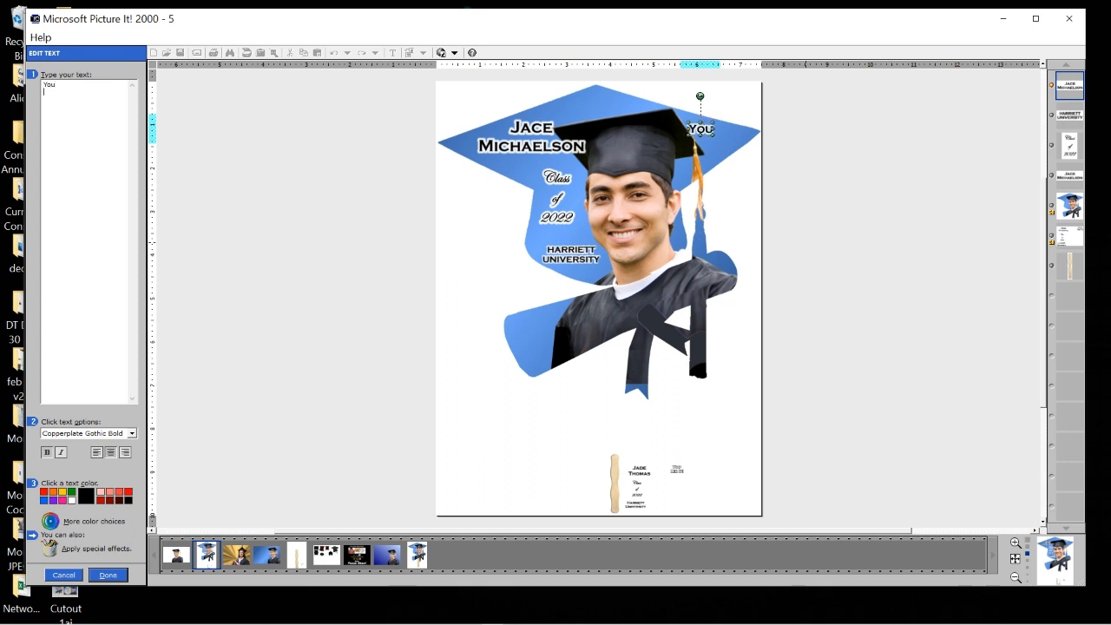
text(Did It!)
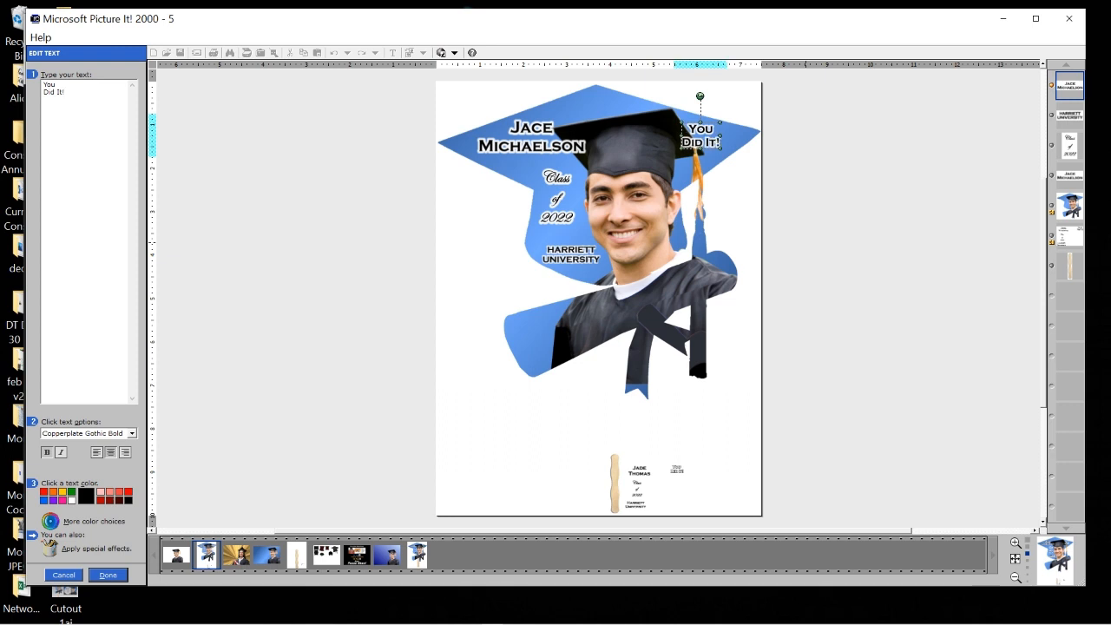
drag(710, 132, 725, 135)
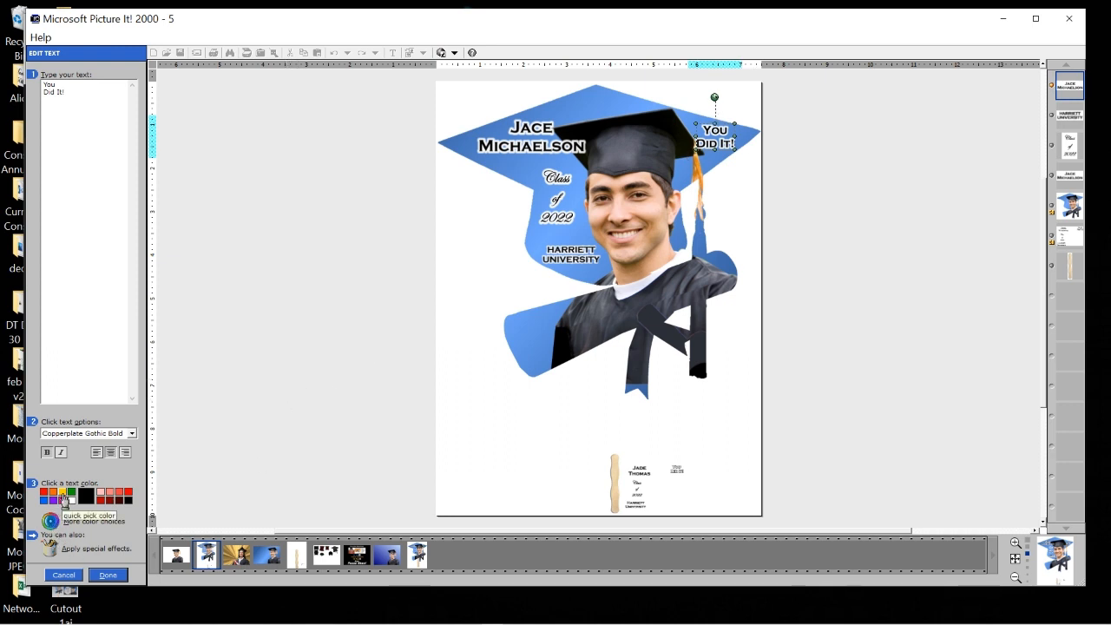
click(63, 494)
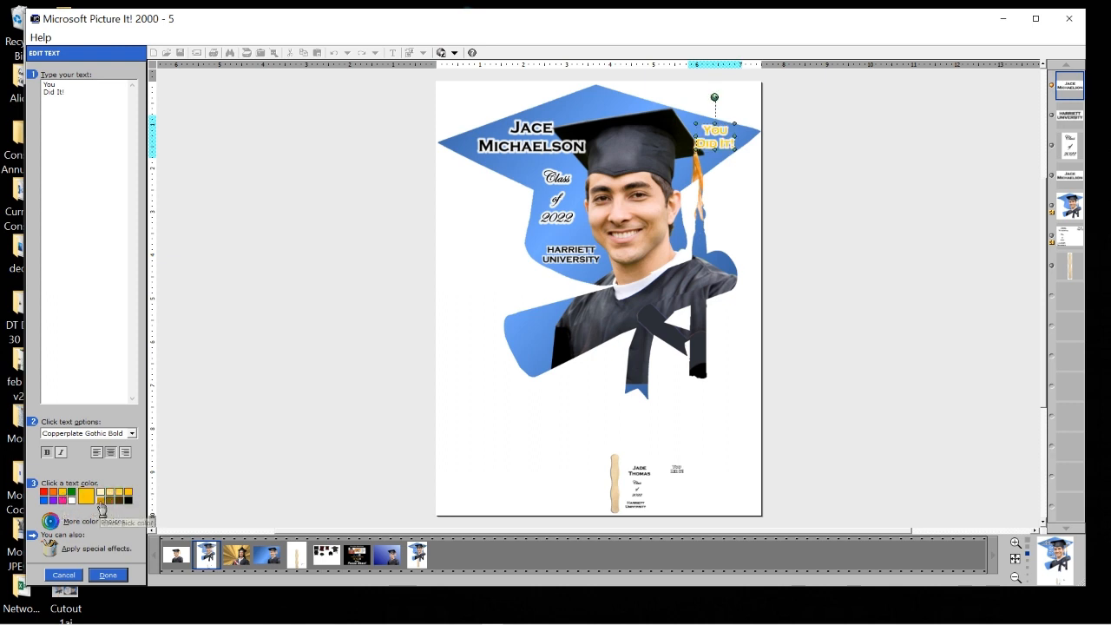
click(100, 501)
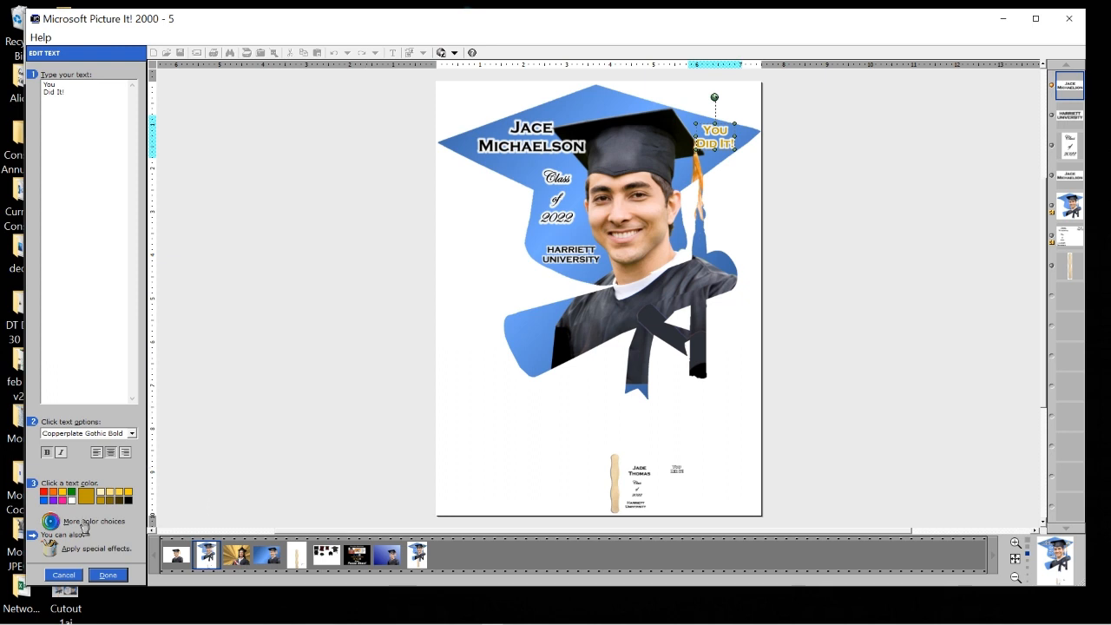
Give 'You Did It!' a thick black highlighted edge with width 13.
click(53, 548)
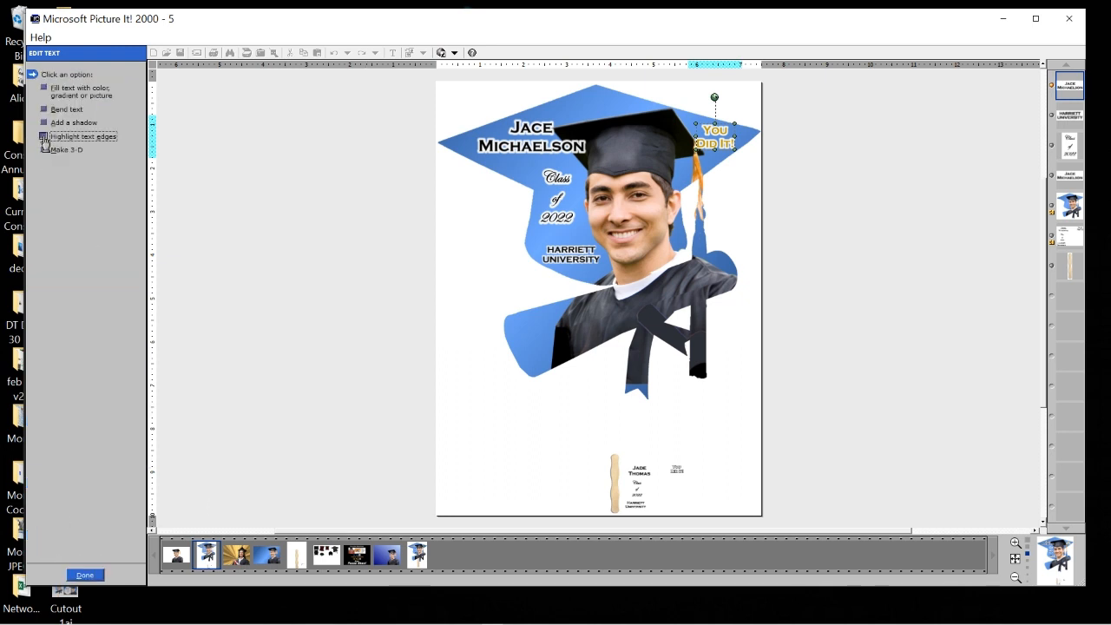
click(46, 139)
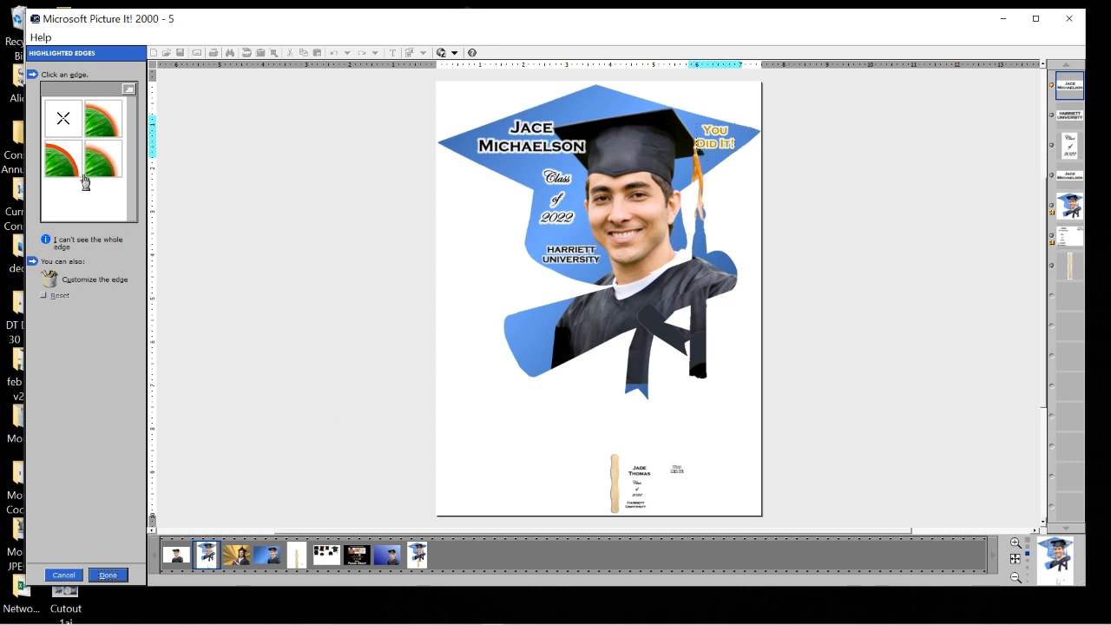
click(59, 163)
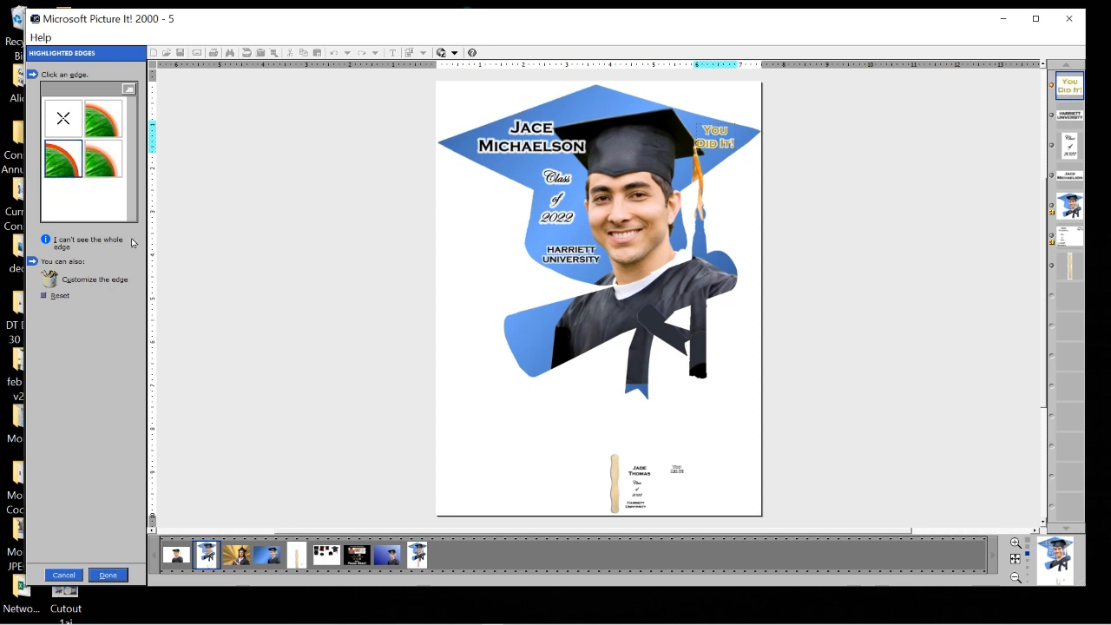
click(46, 280)
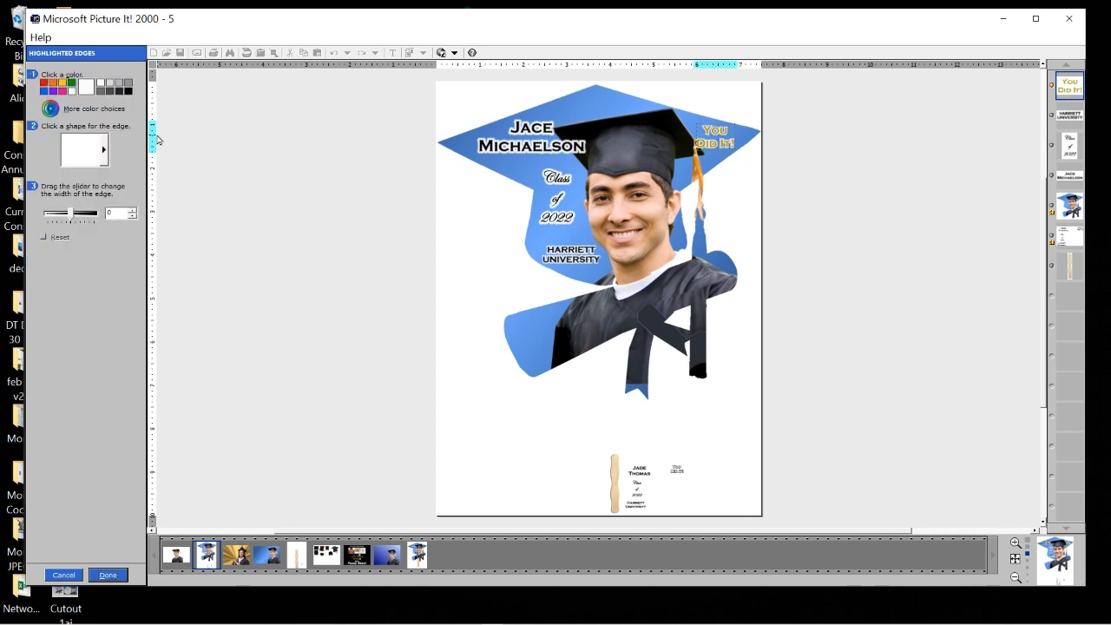
click(128, 90)
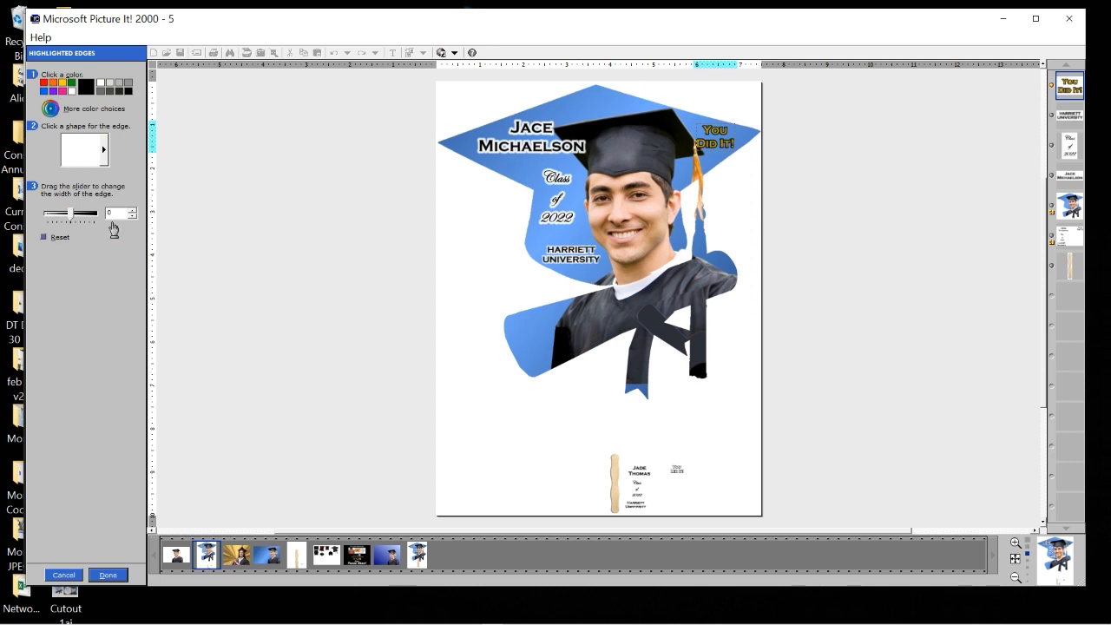
drag(69, 214, 84, 222)
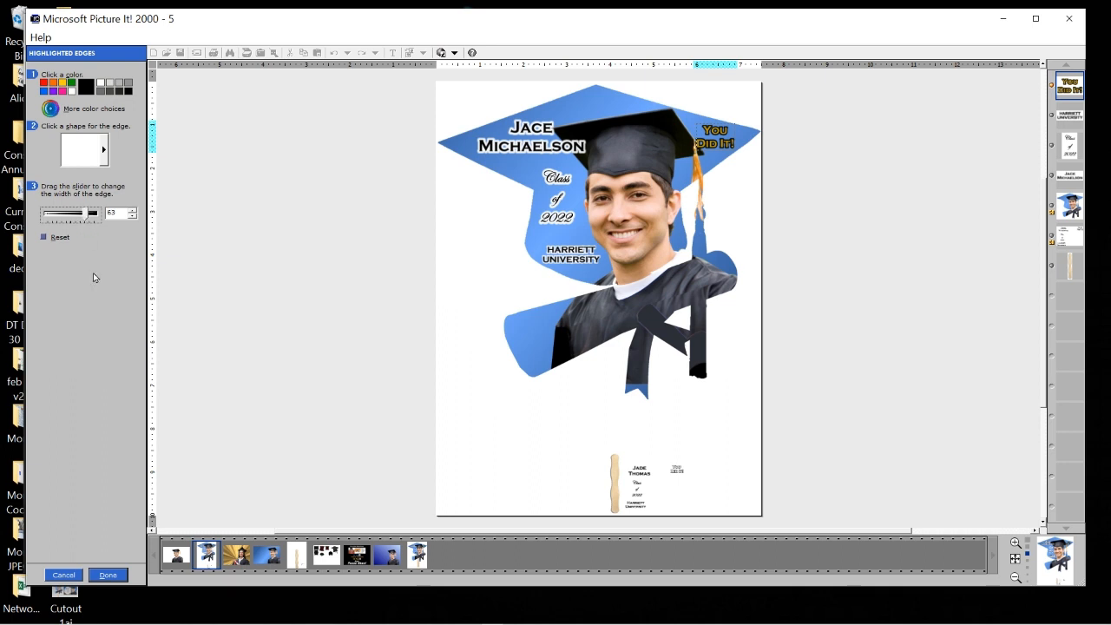
click(110, 576)
click(106, 576)
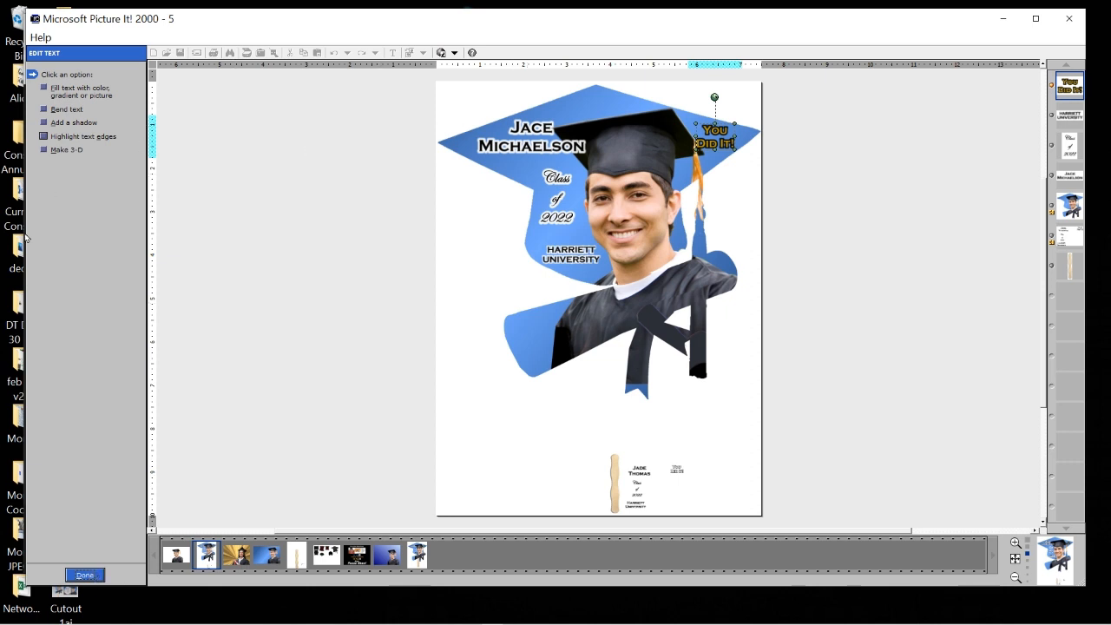
Fine-tune the 'You Did It!' colour to a brighter gold (312/97/89) and confirm.
click(97, 576)
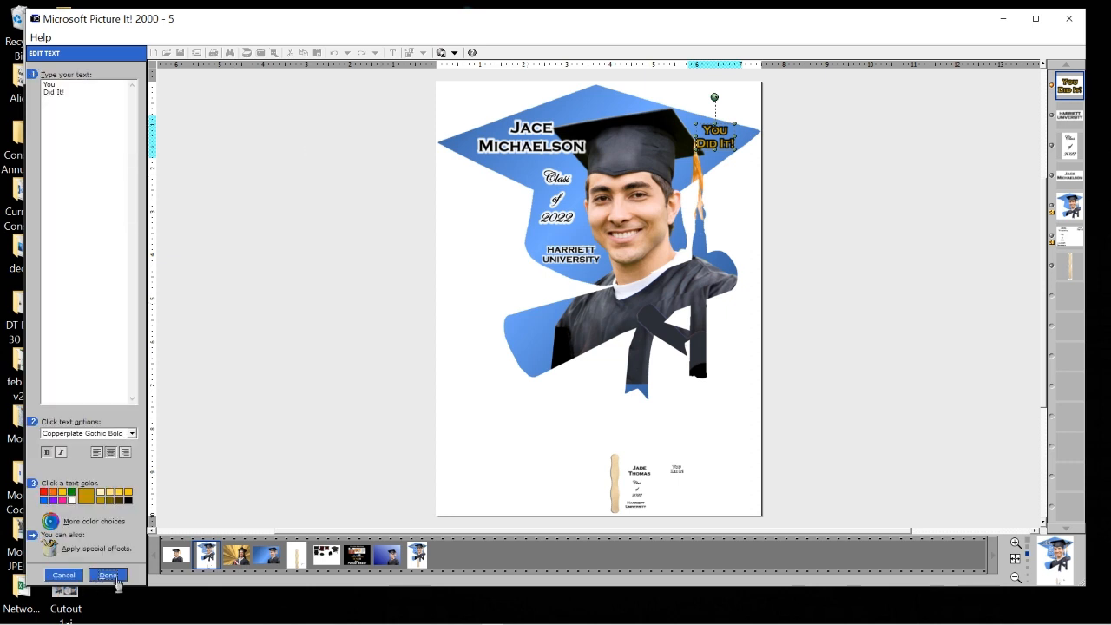
click(50, 522)
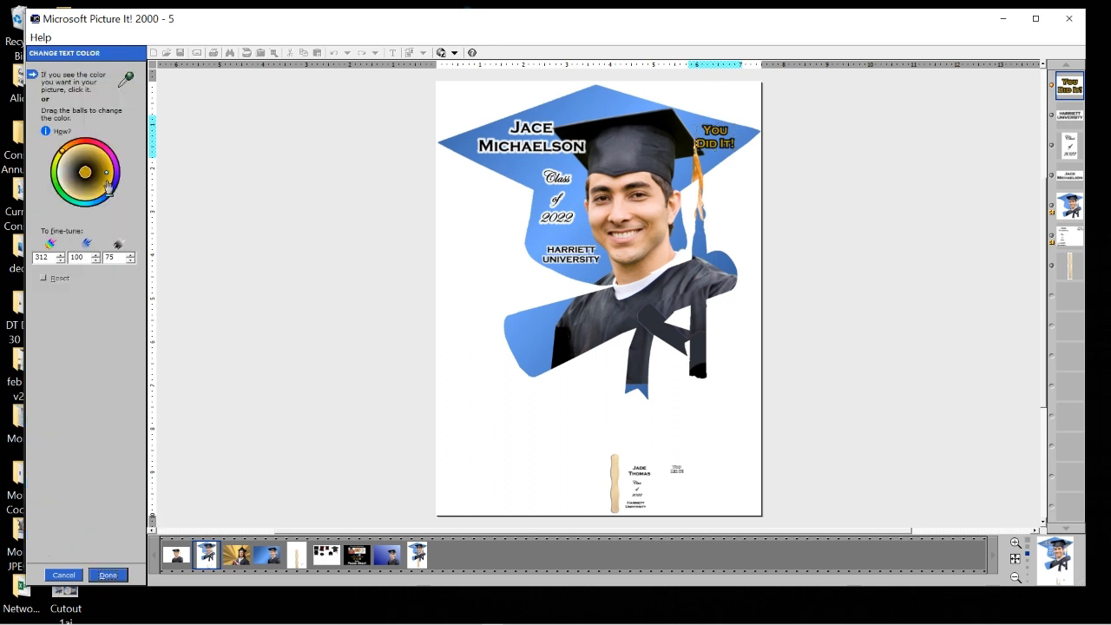
mouse_move(108, 177)
mouse_down()
mouse_move(96, 162)
mouse_move(113, 182)
mouse_up()
click(109, 576)
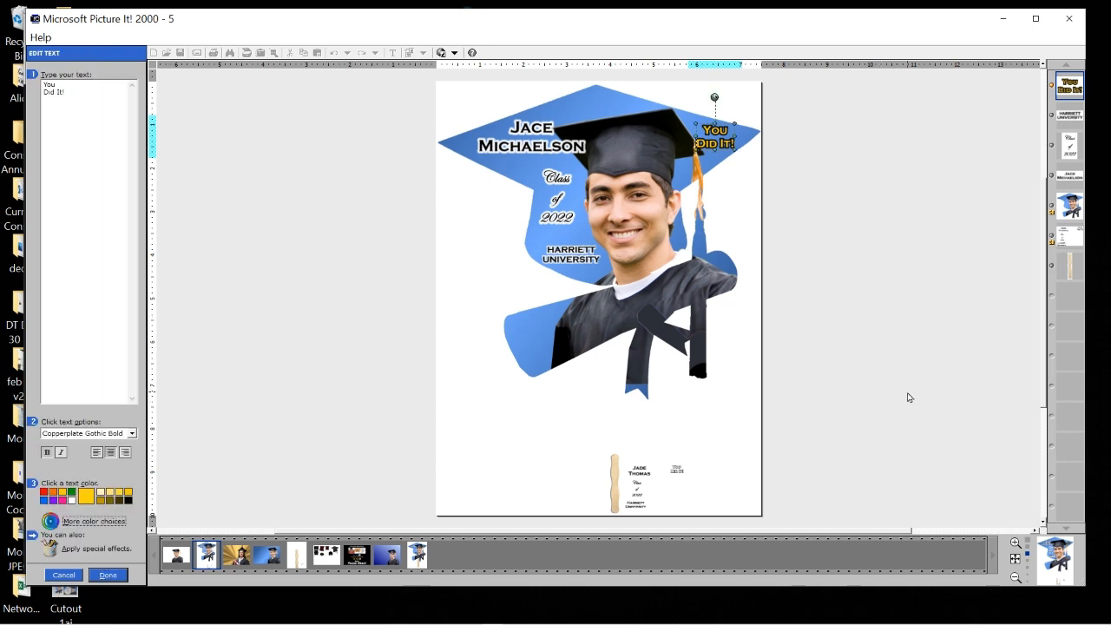
click(109, 576)
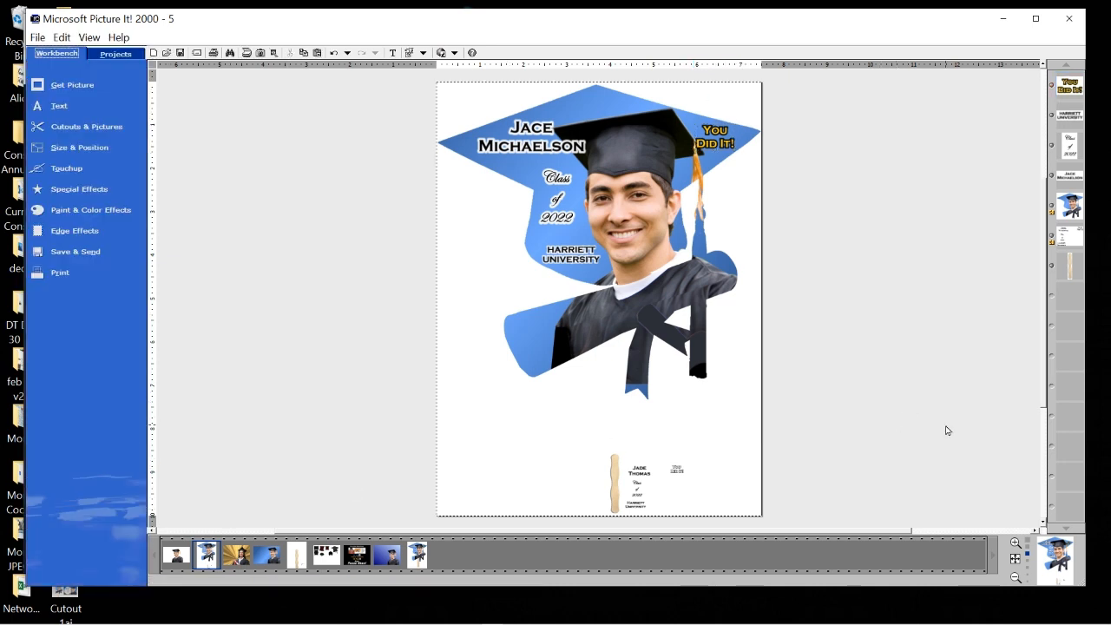
On the graduate picture, delete the existing gold sunburst background.
click(235, 555)
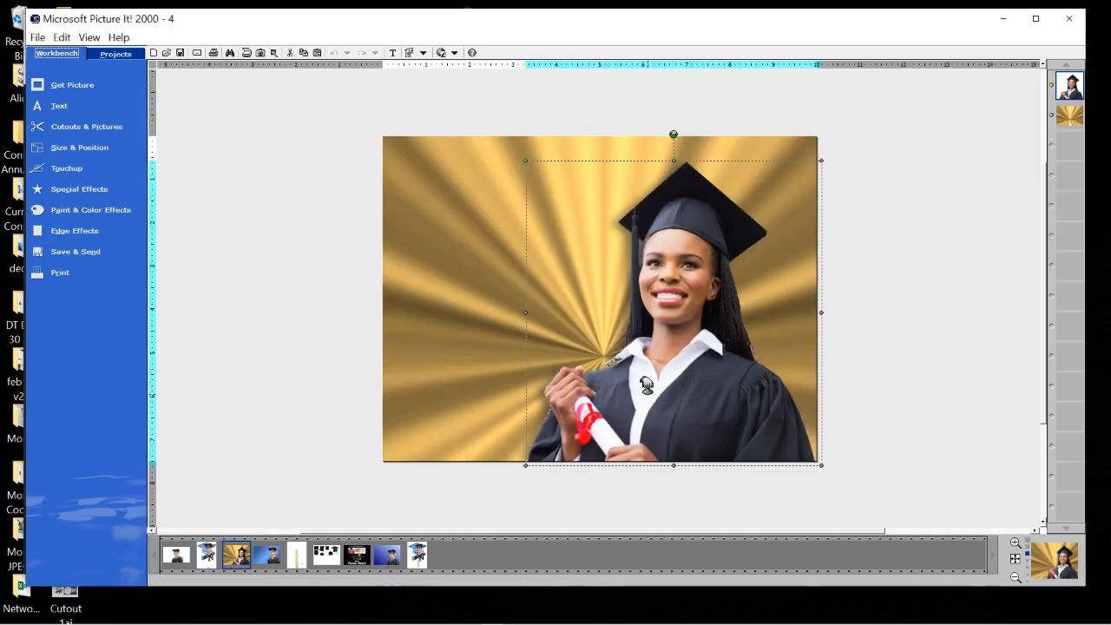
click(484, 328)
right_click(442, 257)
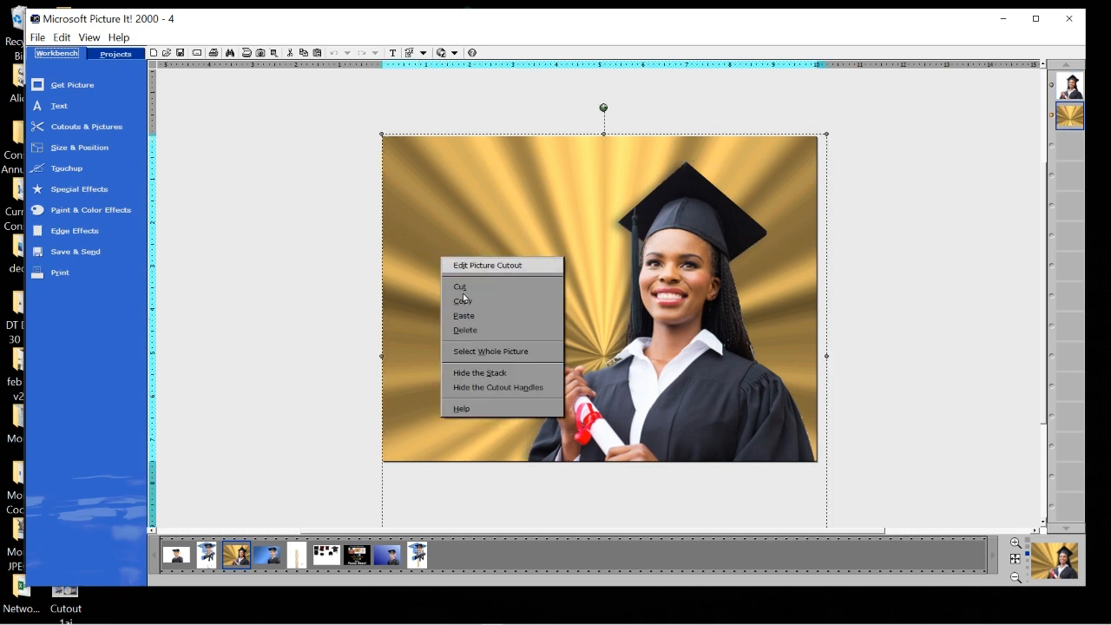
click(465, 330)
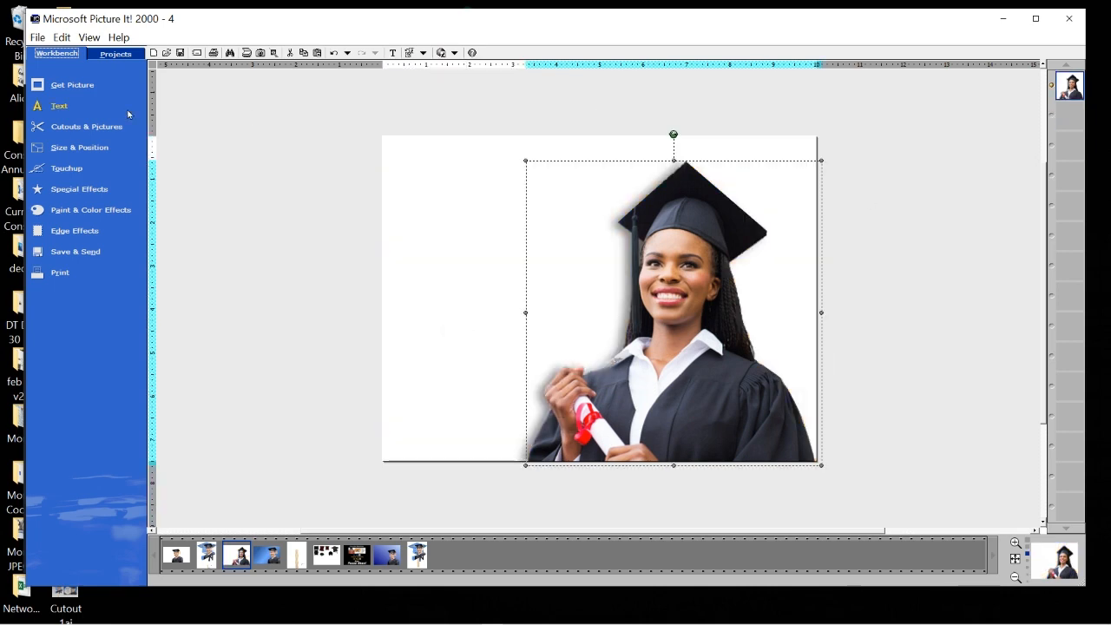
Add a blue square behind the graduate and stretch it to fill the backdrop.
click(309, 172)
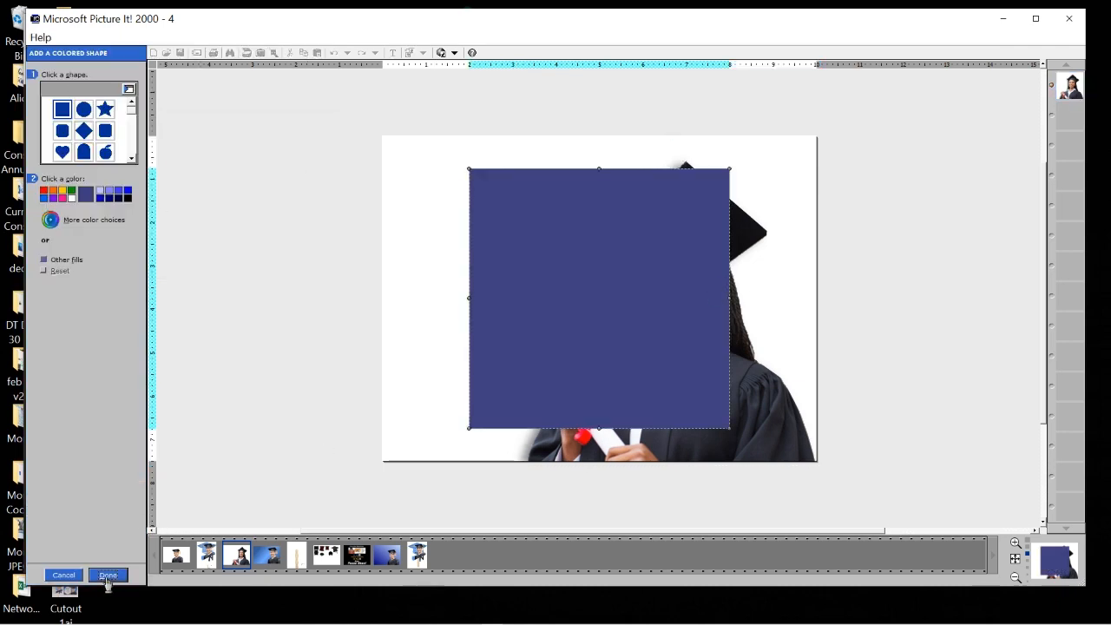
click(107, 576)
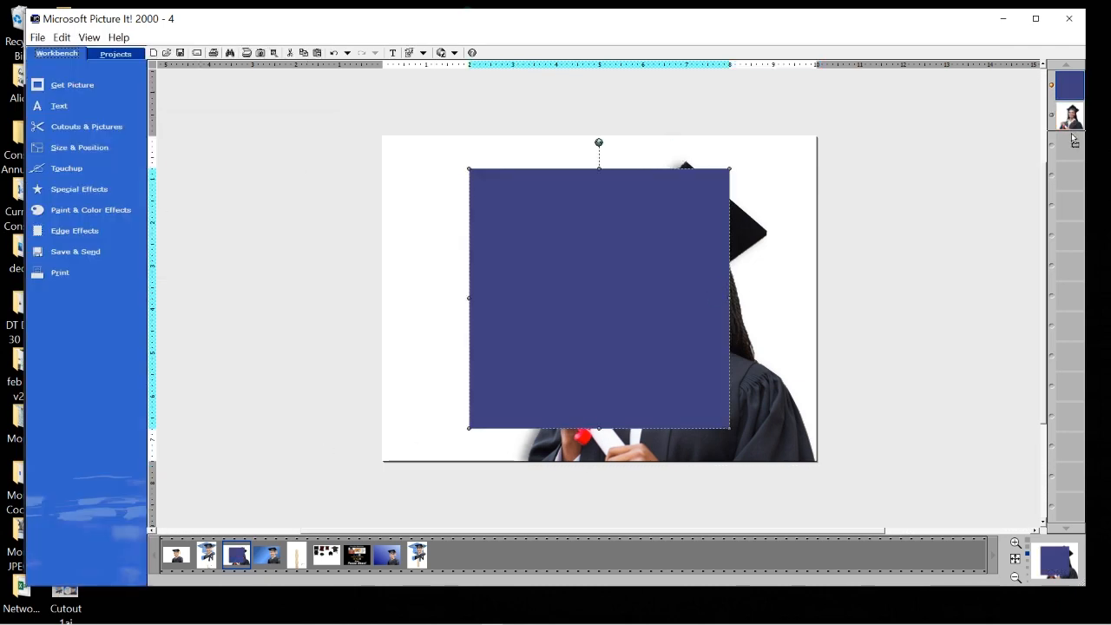
drag(1074, 139, 1074, 140)
drag(520, 268, 433, 237)
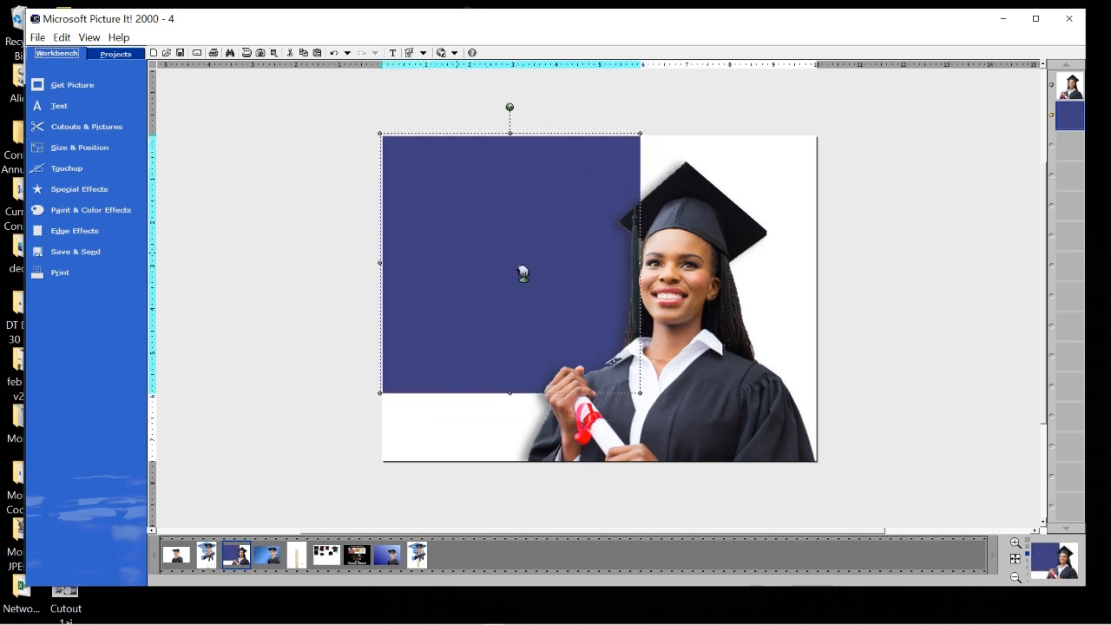
drag(639, 392, 725, 472)
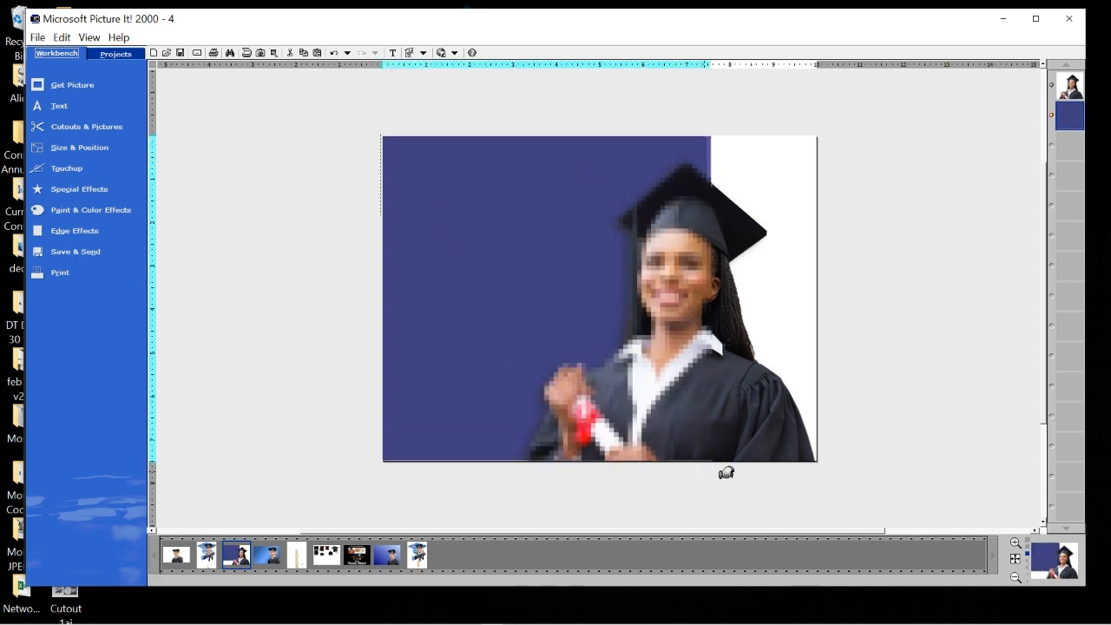
drag(715, 298, 818, 295)
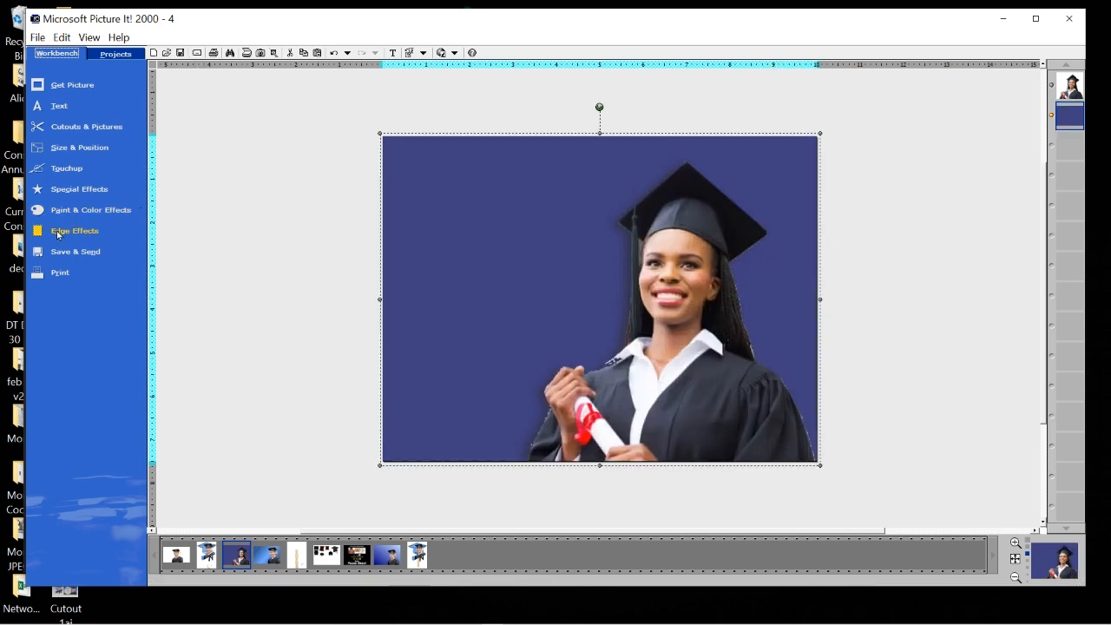
Fill the backdrop with a gold radial gradient pattern.
click(97, 211)
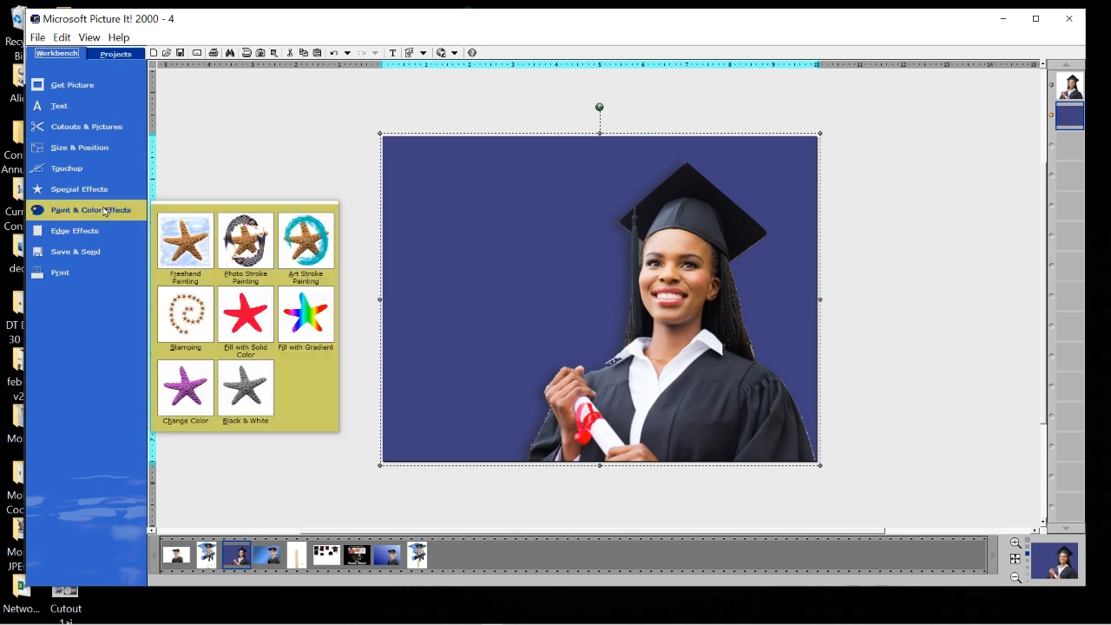
click(306, 314)
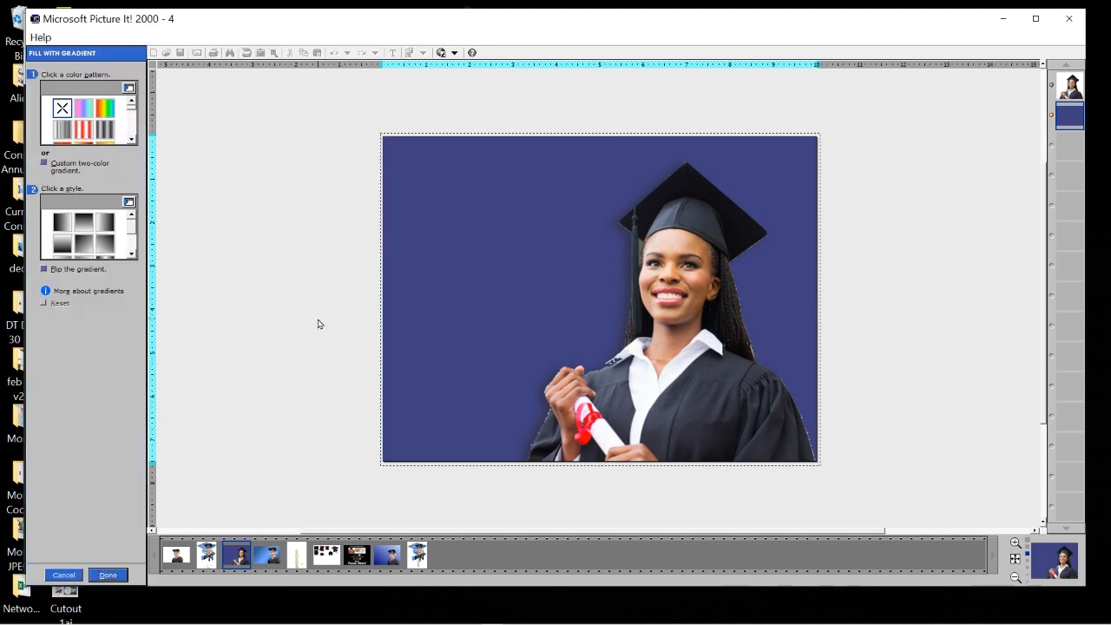
click(131, 139)
click(131, 139)
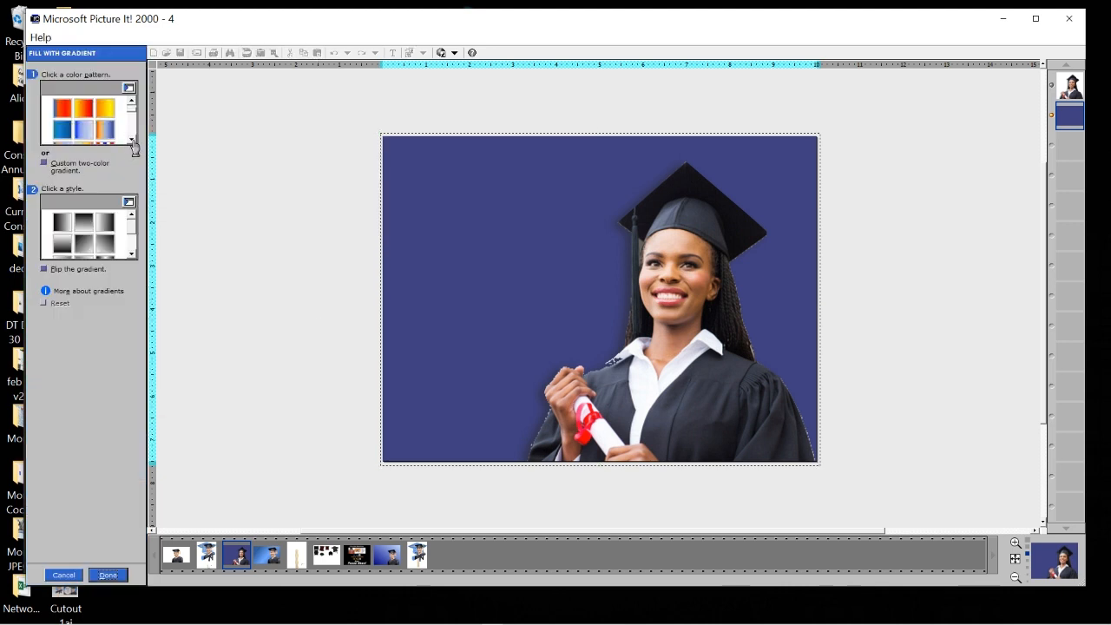
click(131, 140)
click(61, 130)
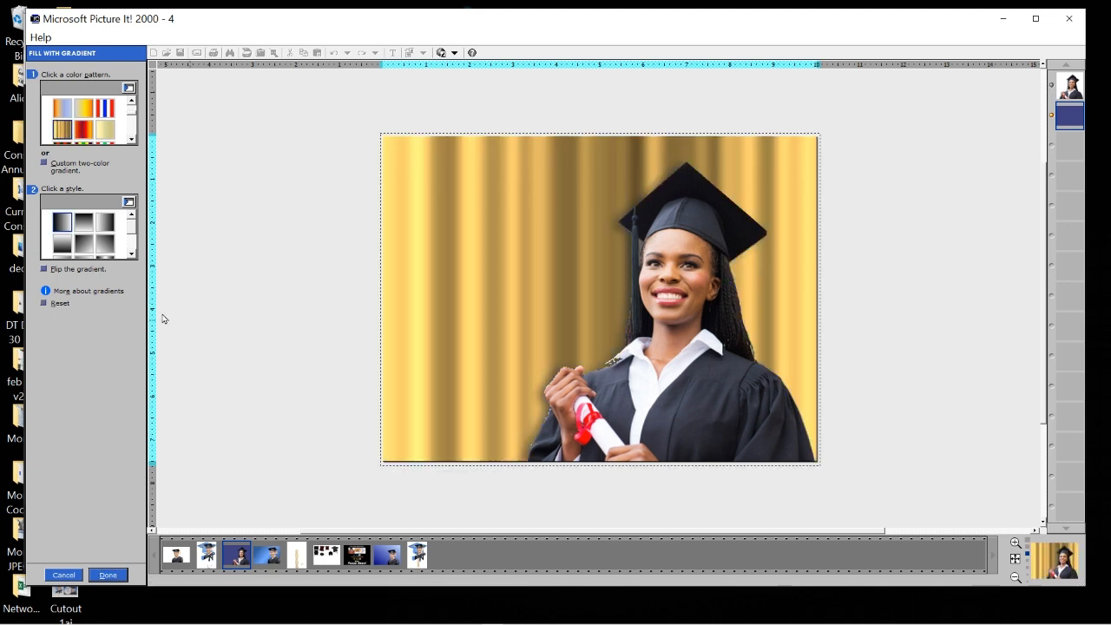
click(131, 254)
click(132, 254)
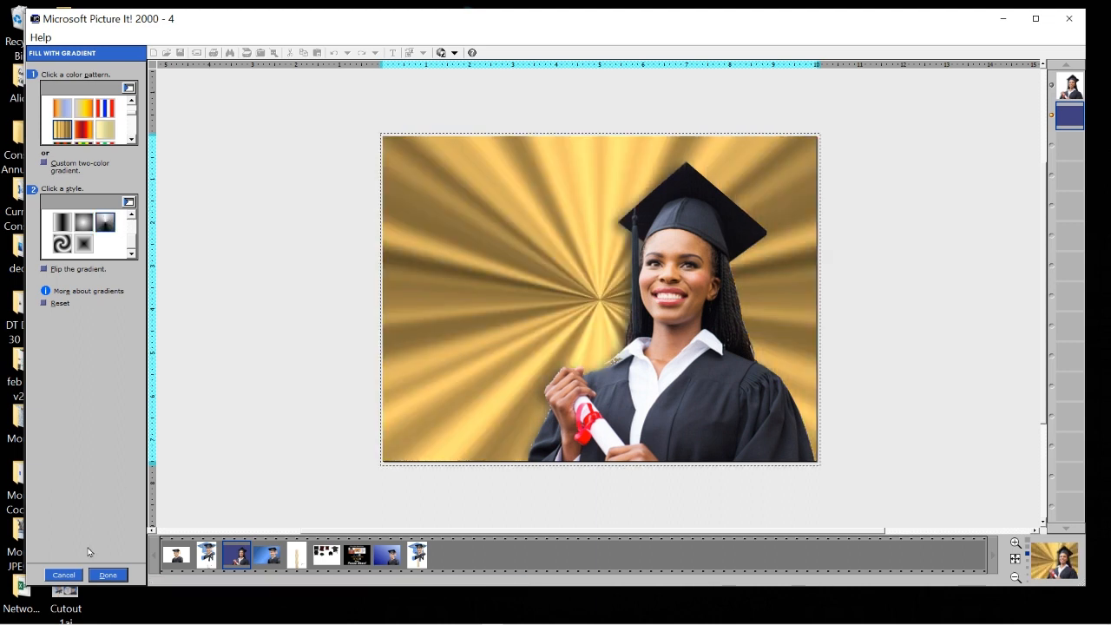
click(108, 575)
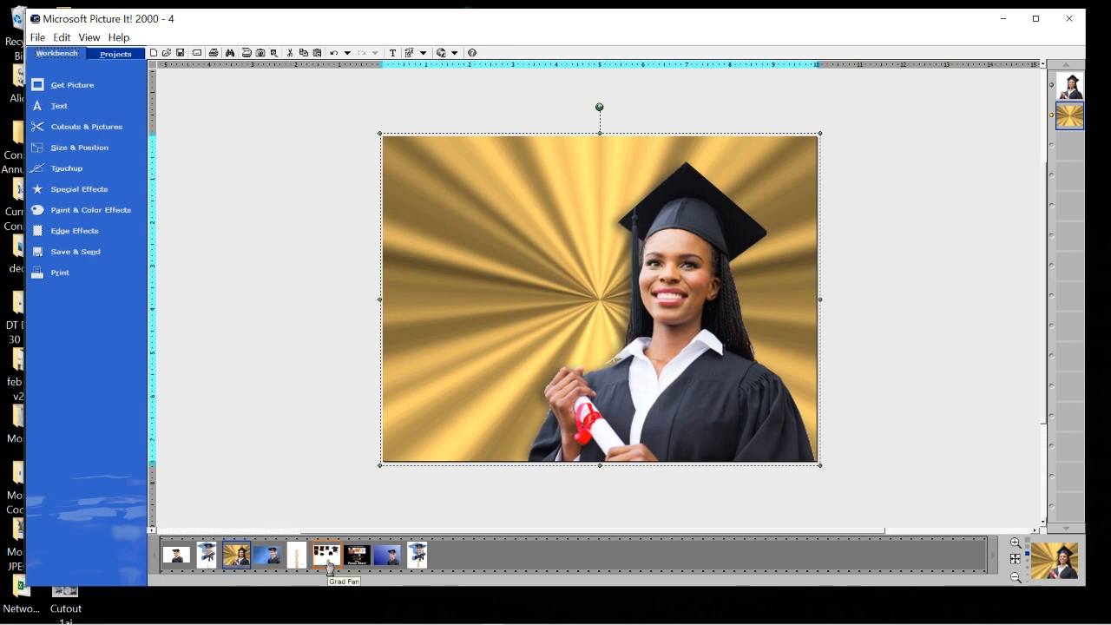
Open the fan-stick page, select the stick, and close Stamping without adding stamps.
click(296, 554)
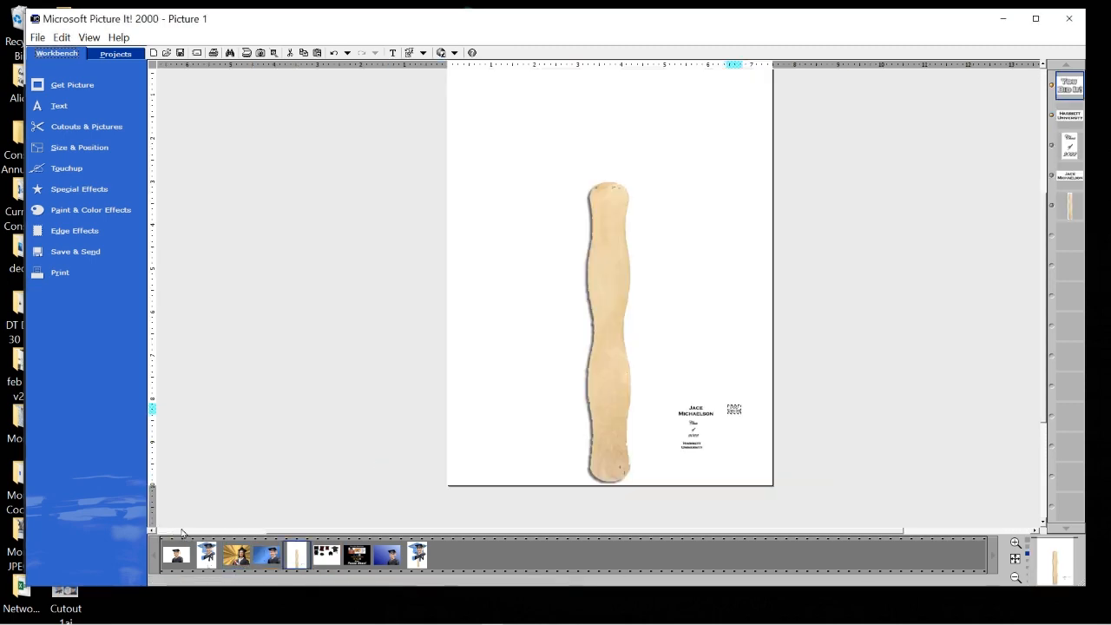
click(613, 217)
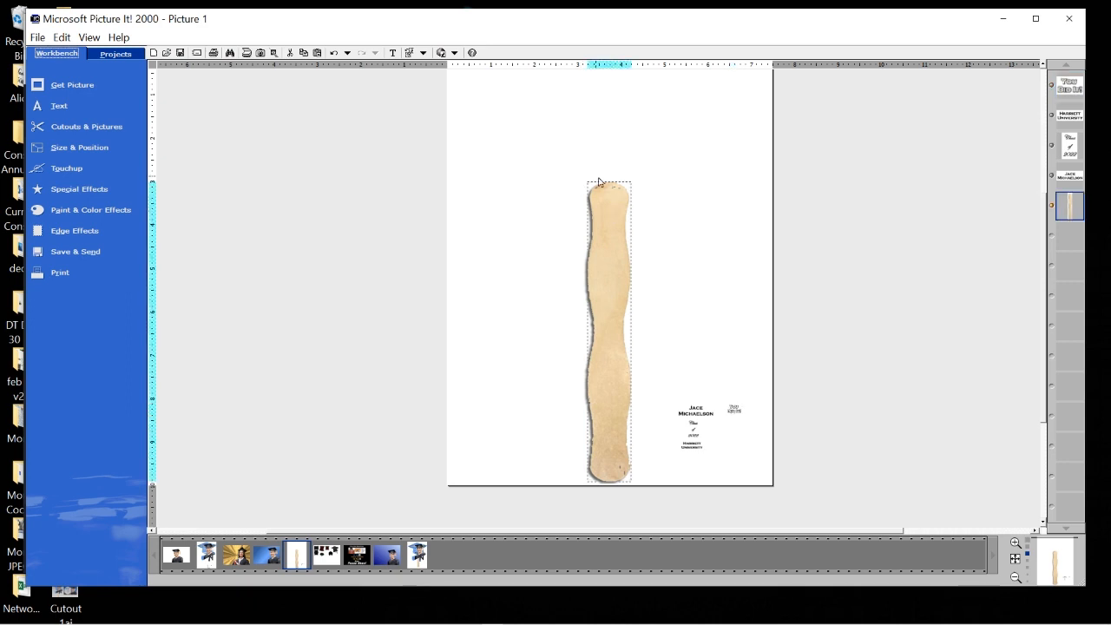
click(93, 196)
click(91, 210)
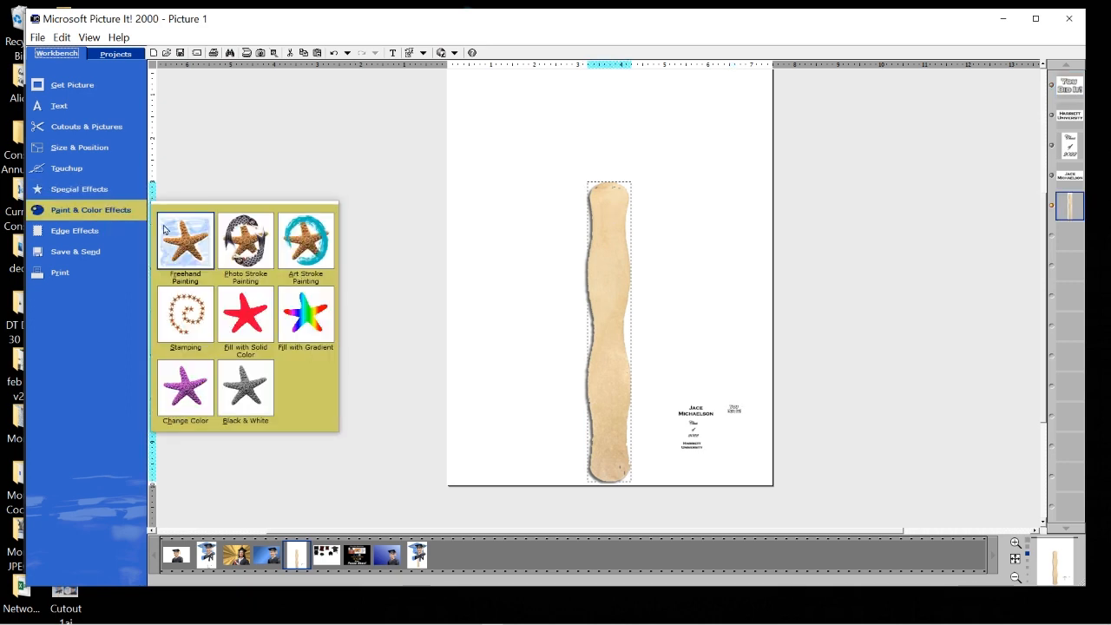
click(619, 253)
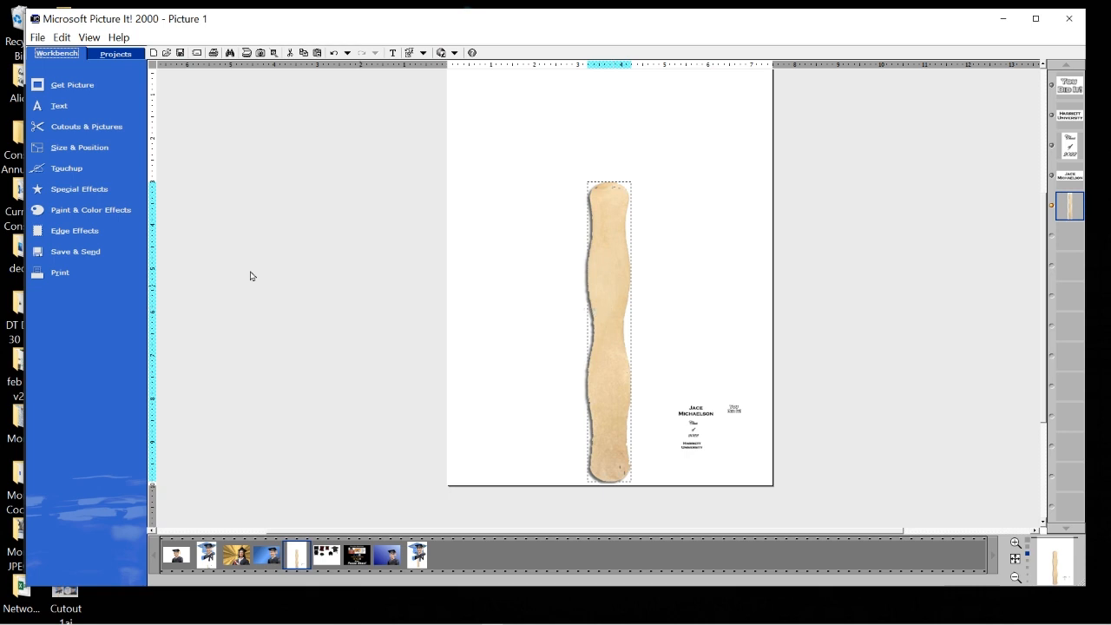
click(127, 216)
click(205, 321)
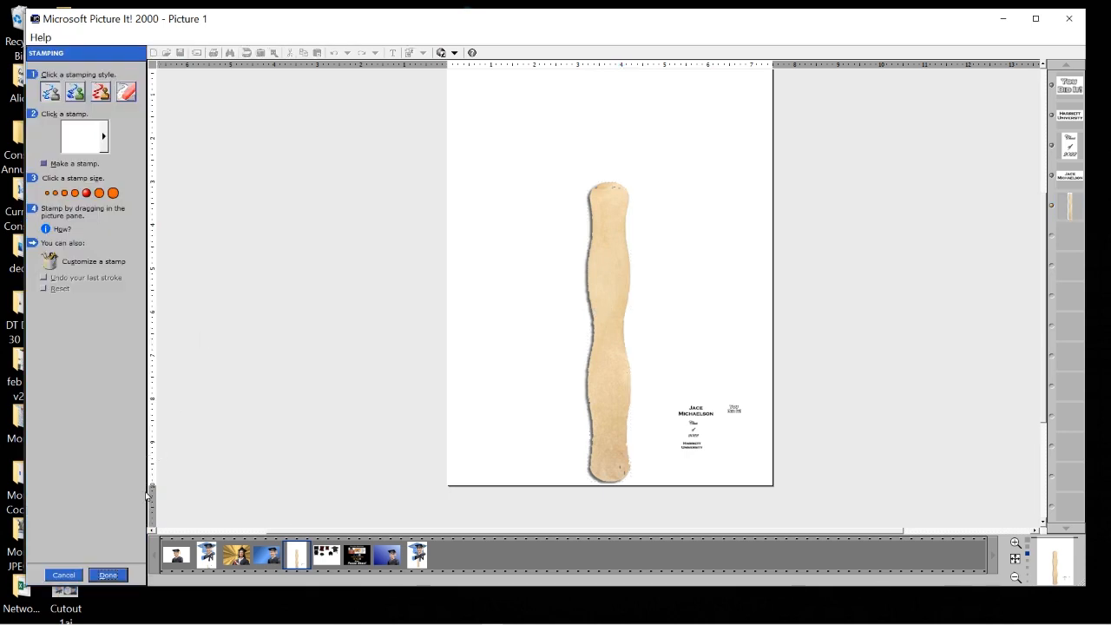
click(108, 576)
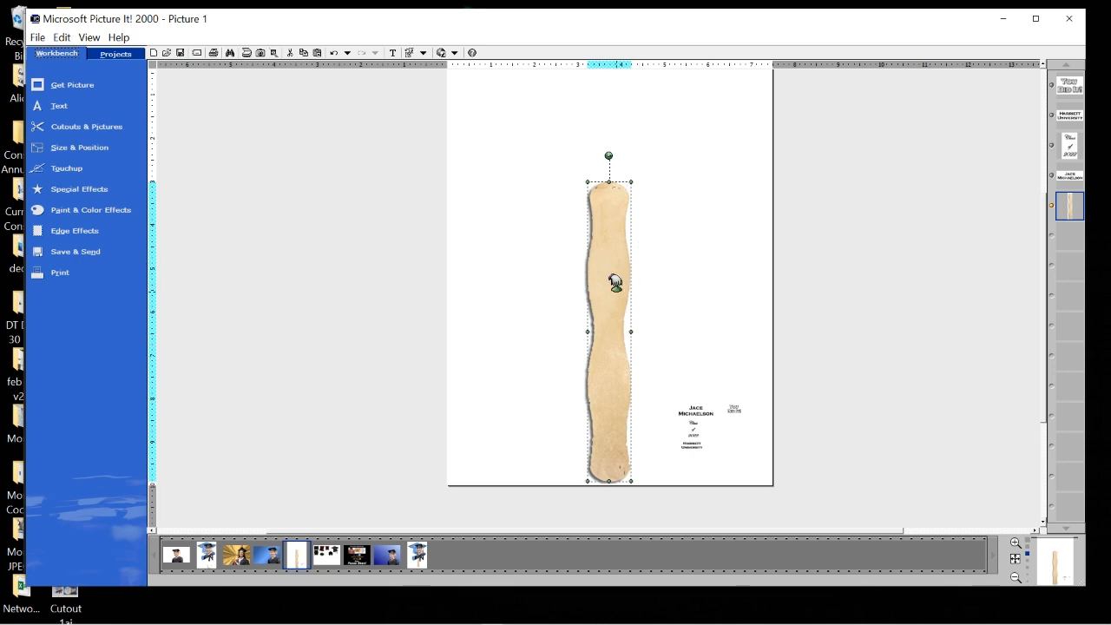
Reposition the wooden stick and shrink it proportionally beside the text block.
drag(614, 282, 618, 284)
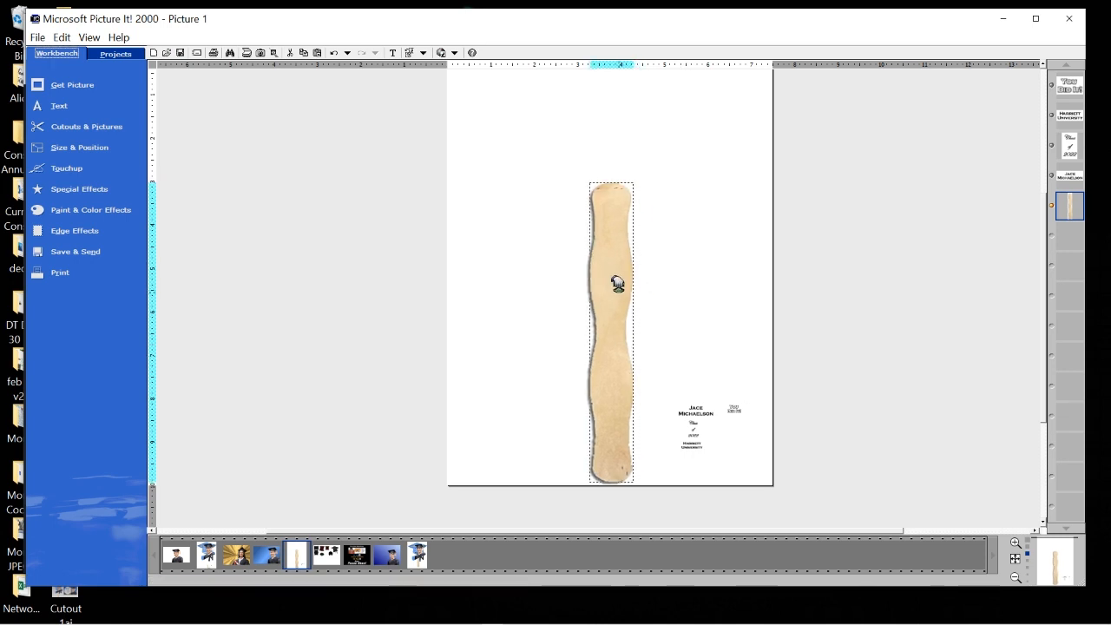
click(525, 337)
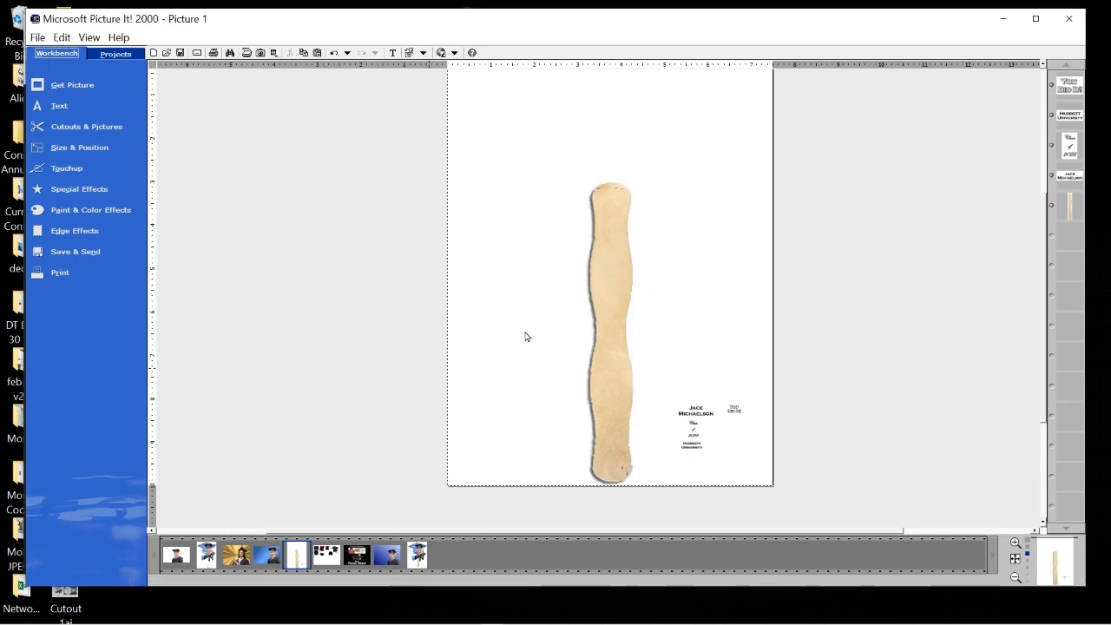
click(615, 318)
drag(614, 318, 617, 293)
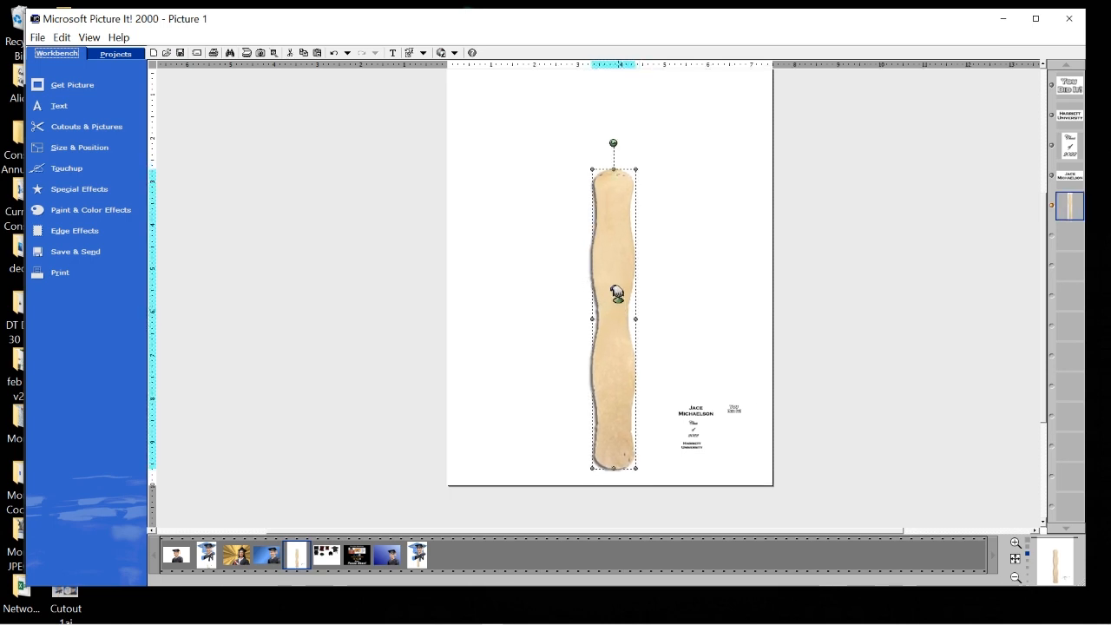
drag(593, 168, 669, 404)
Drag the tall black frame cutout from the Retriever onto the page.
mouse_move(336, 566)
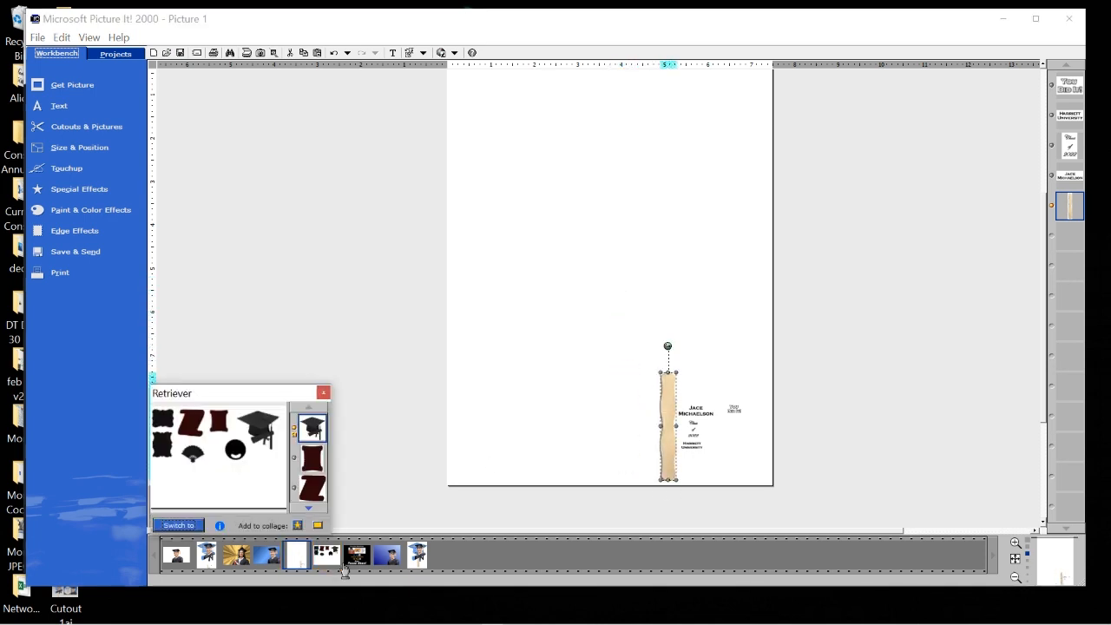
click(163, 446)
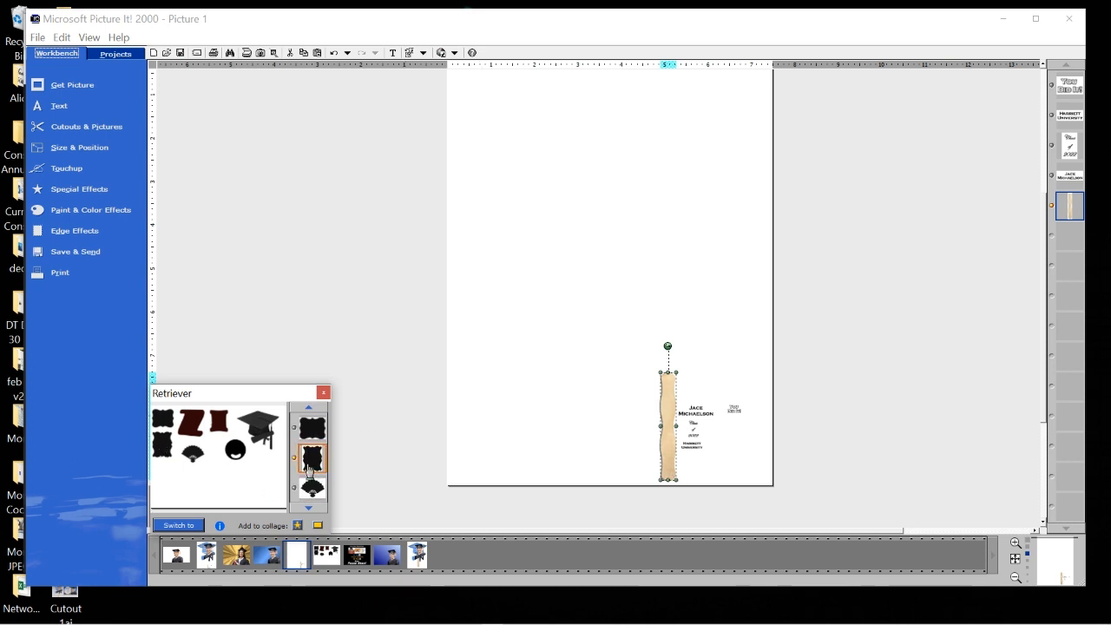
drag(462, 392, 576, 205)
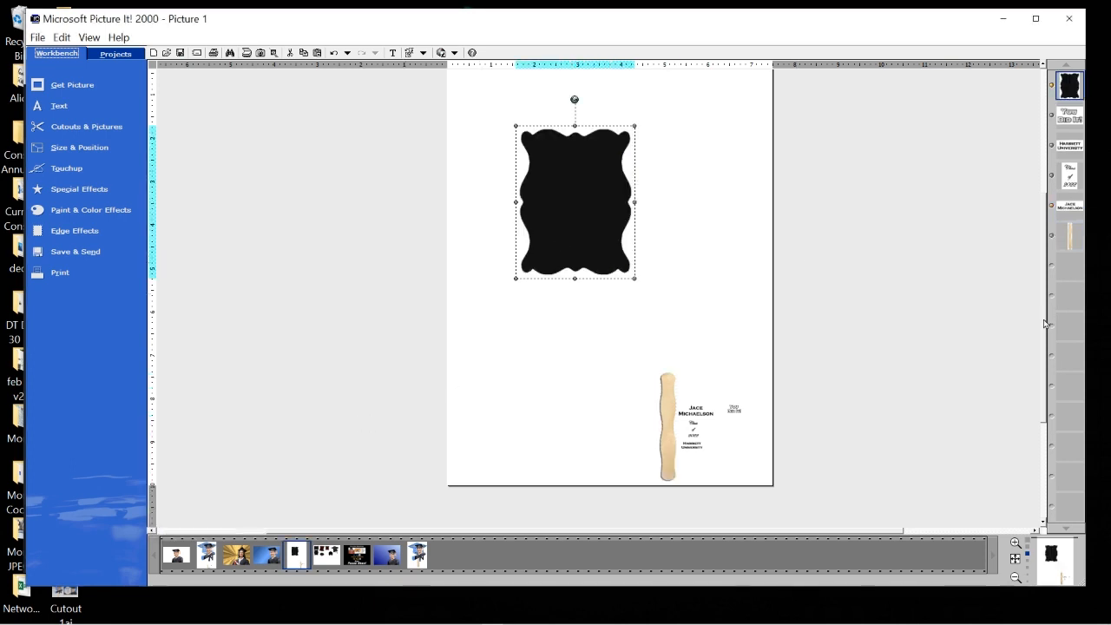
scroll(1046, 323, up, 1)
Enlarge the black frame across the top of the page, centred above the stick.
drag(610, 251, 631, 204)
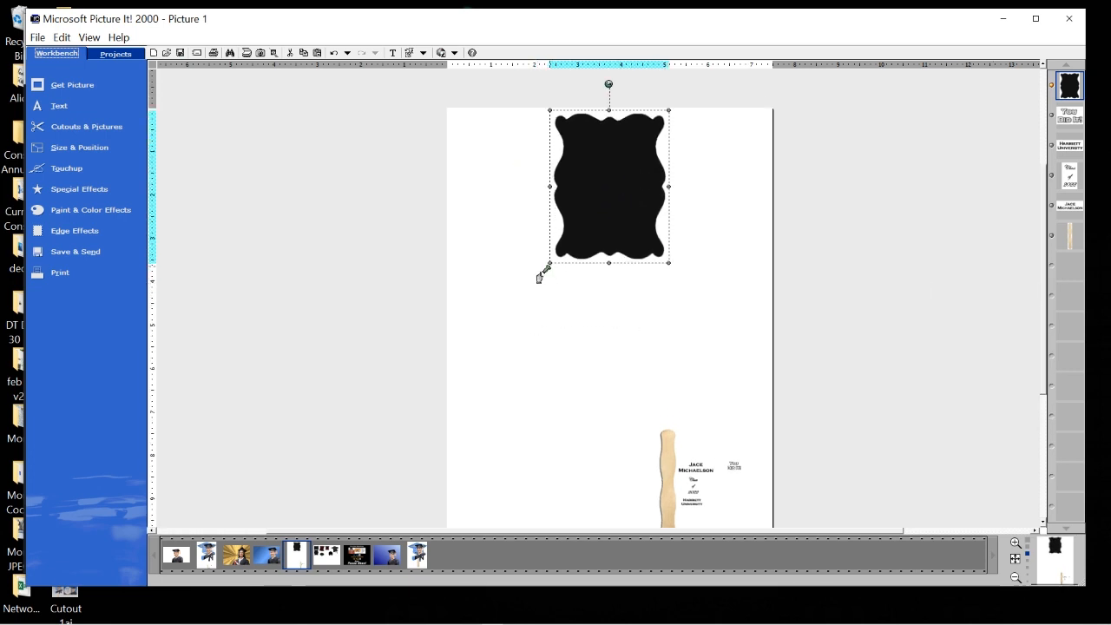
drag(539, 278, 486, 408)
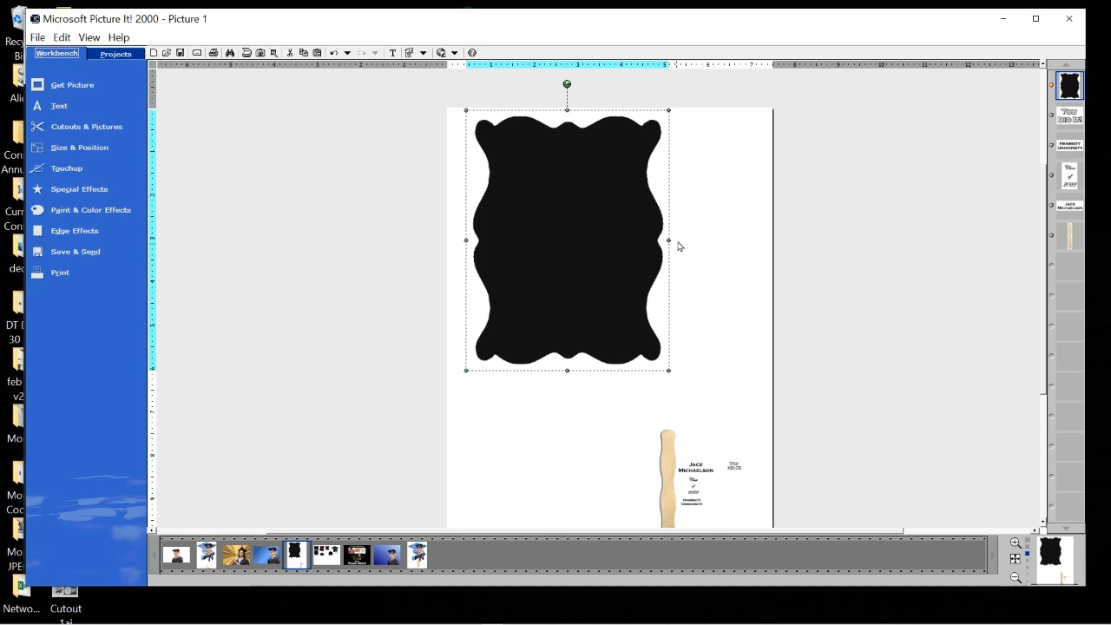
mouse_move(670, 241)
mouse_down()
mouse_move(677, 231)
mouse_move(649, 240)
mouse_up()
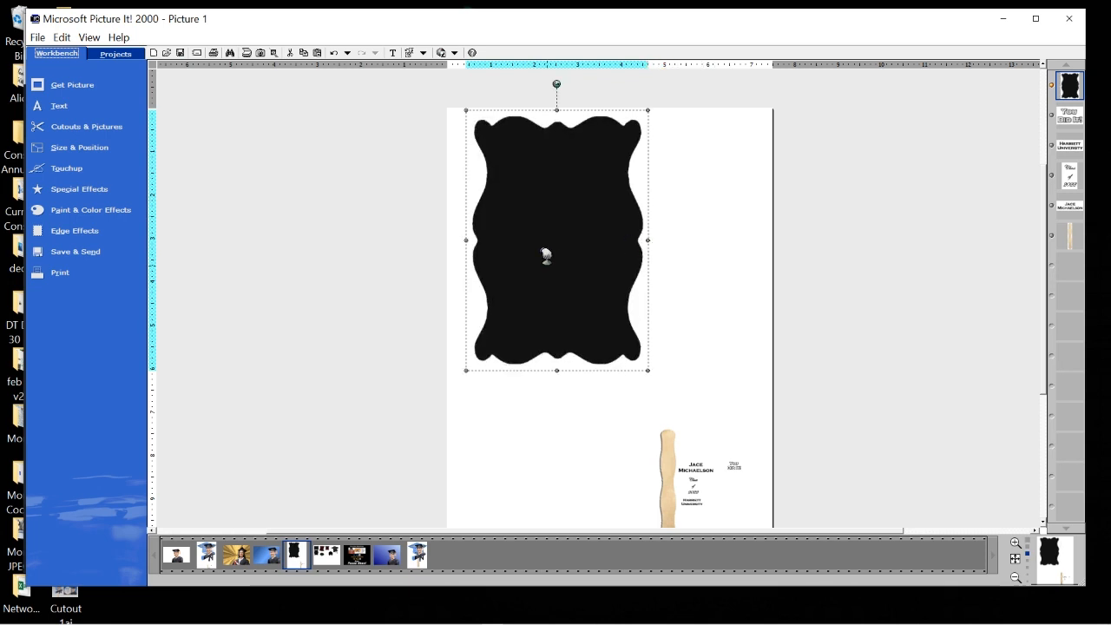
drag(546, 255, 594, 255)
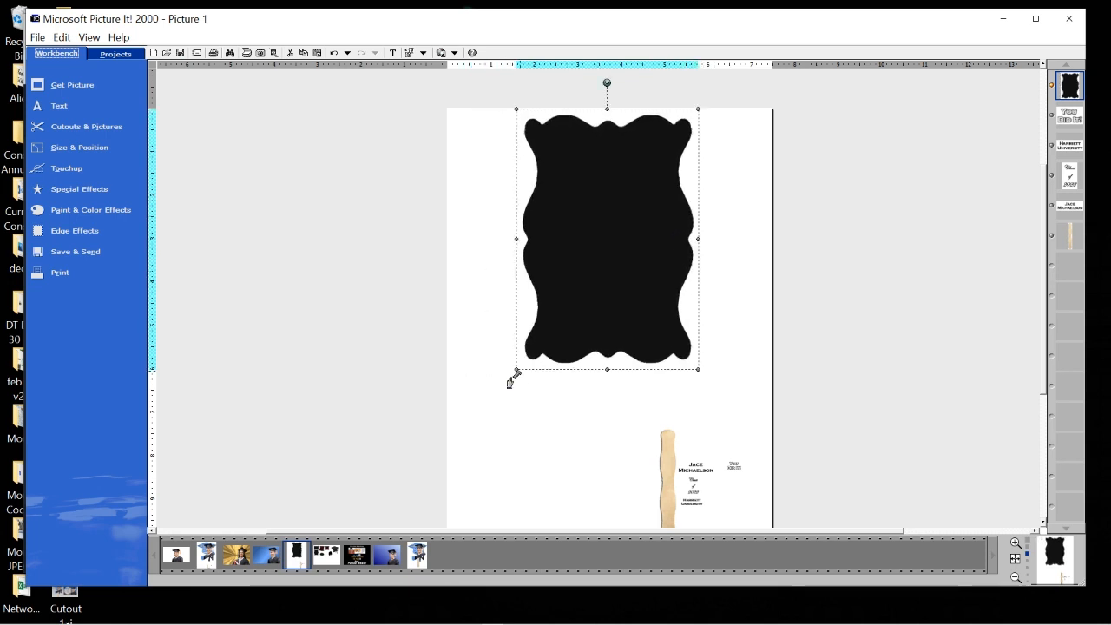
drag(516, 373, 481, 422)
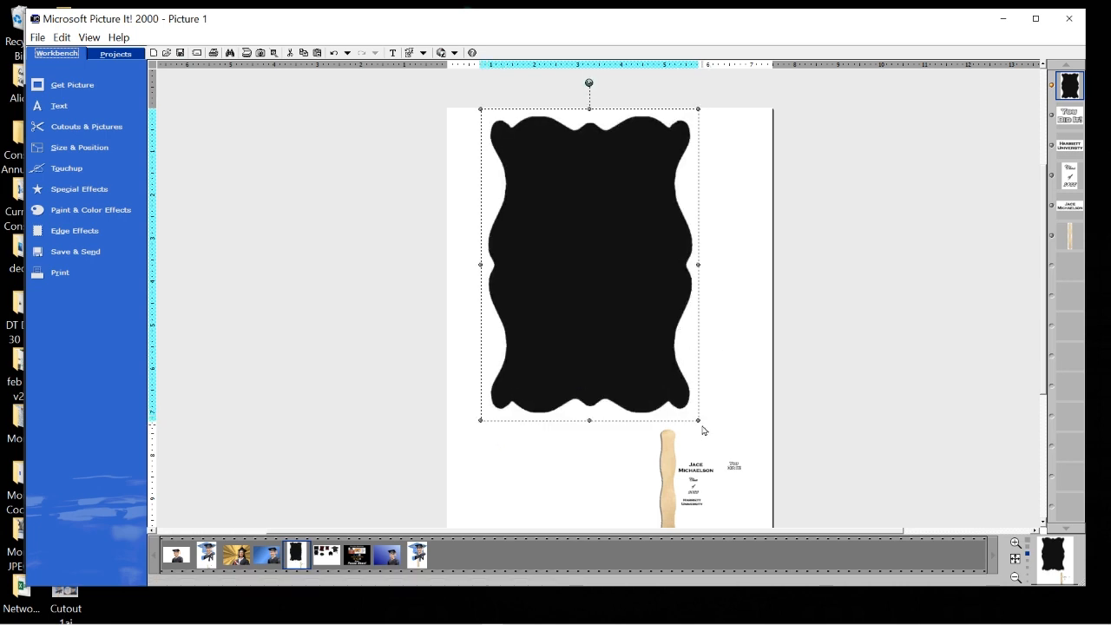
drag(699, 422, 709, 429)
drag(624, 350, 639, 350)
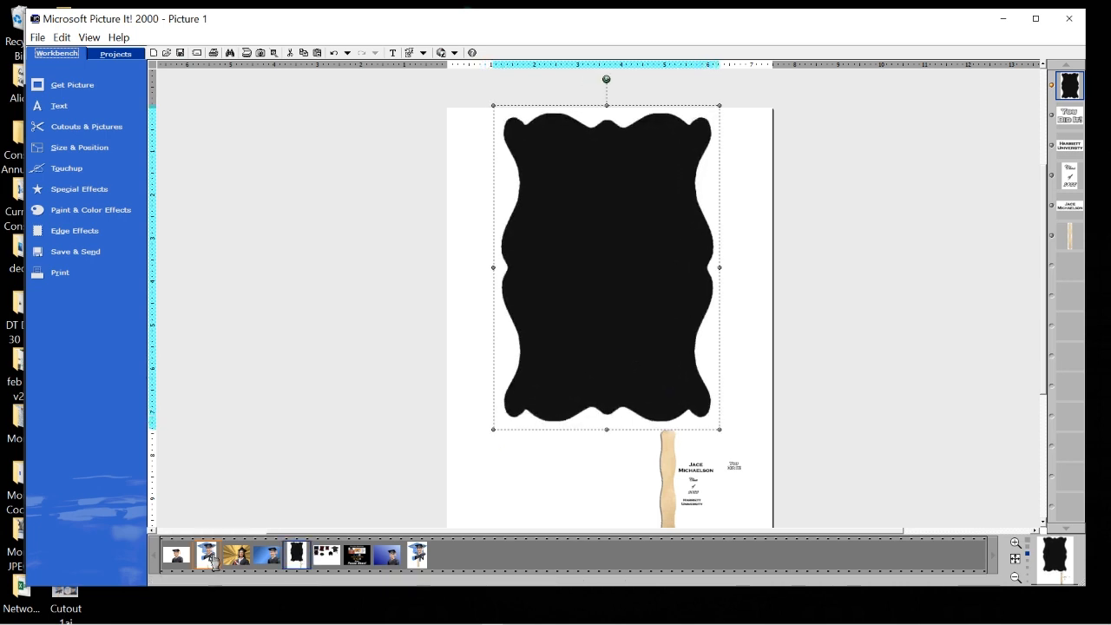
Fill the black frame cutout with the graduate's gold sunburst photo.
click(91, 131)
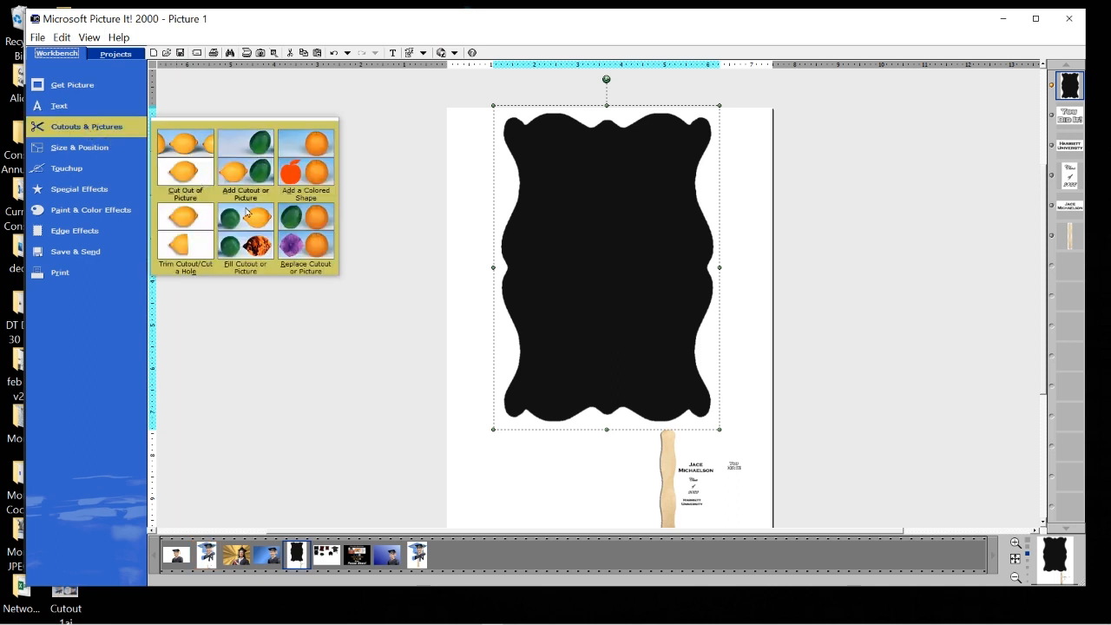
click(250, 252)
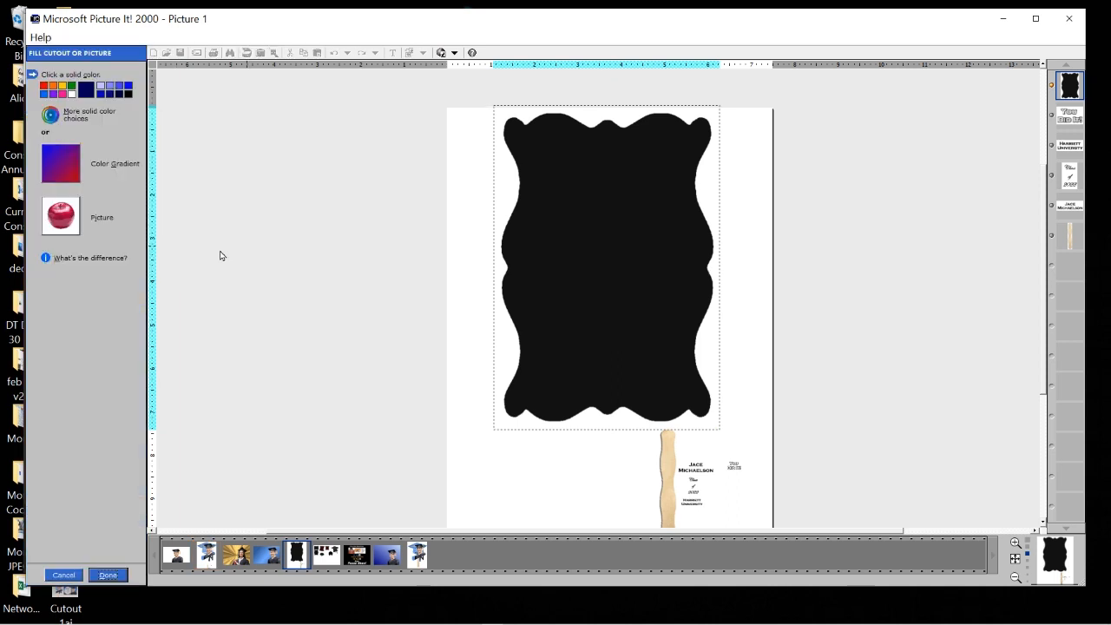
click(69, 227)
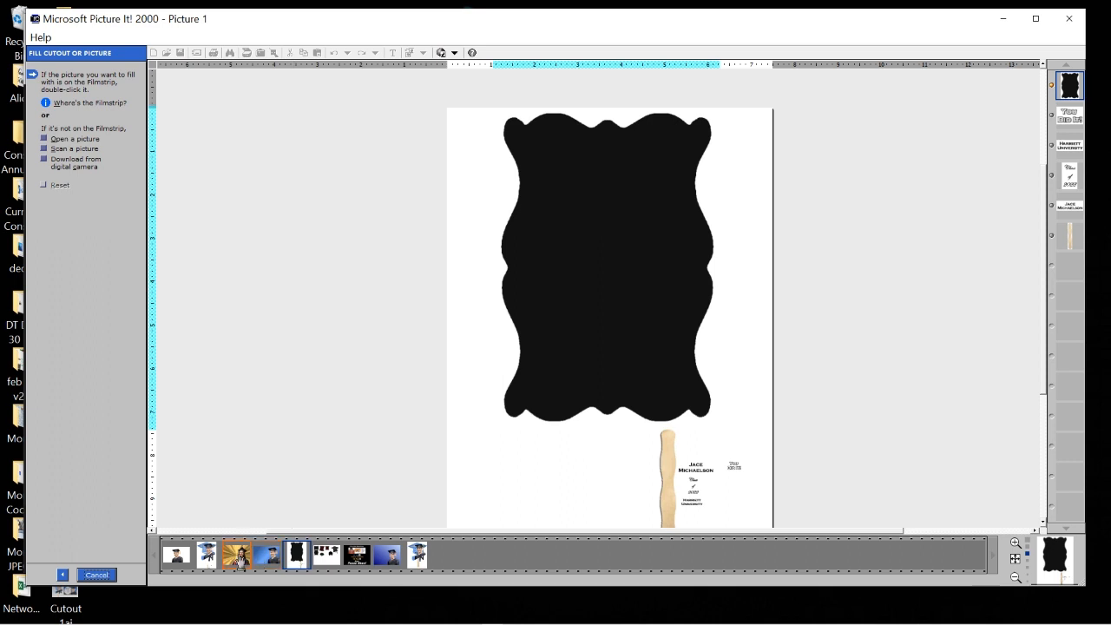
drag(636, 319, 636, 320)
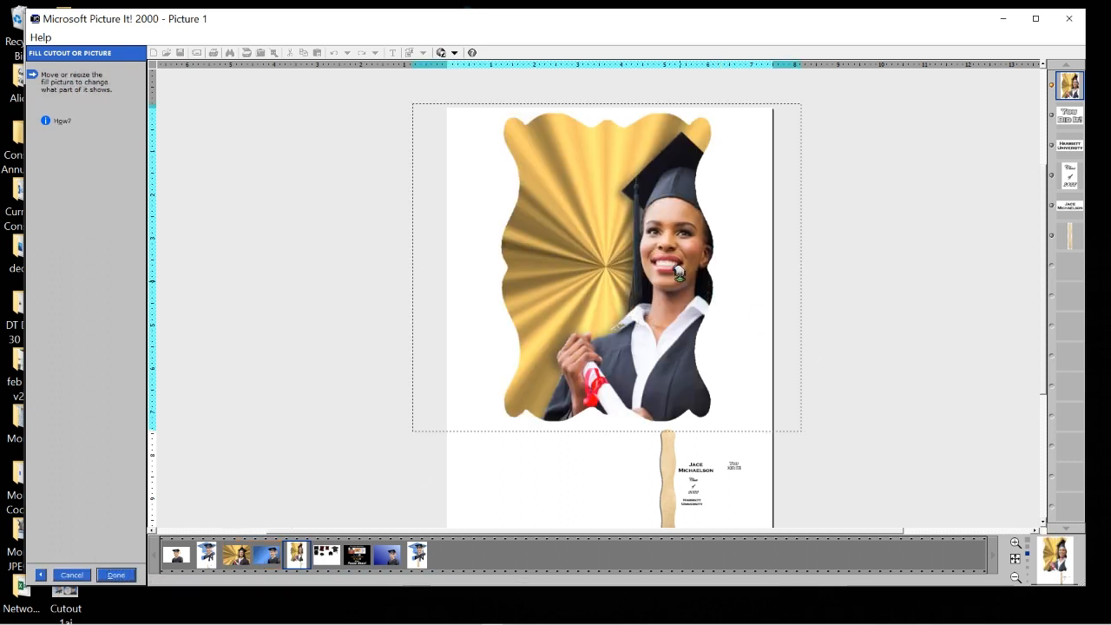
Resize and reposition the photo to sit neatly within the wavy fan shape.
drag(679, 273, 640, 265)
mouse_move(764, 427)
mouse_down()
mouse_move(747, 414)
mouse_move(754, 426)
mouse_up()
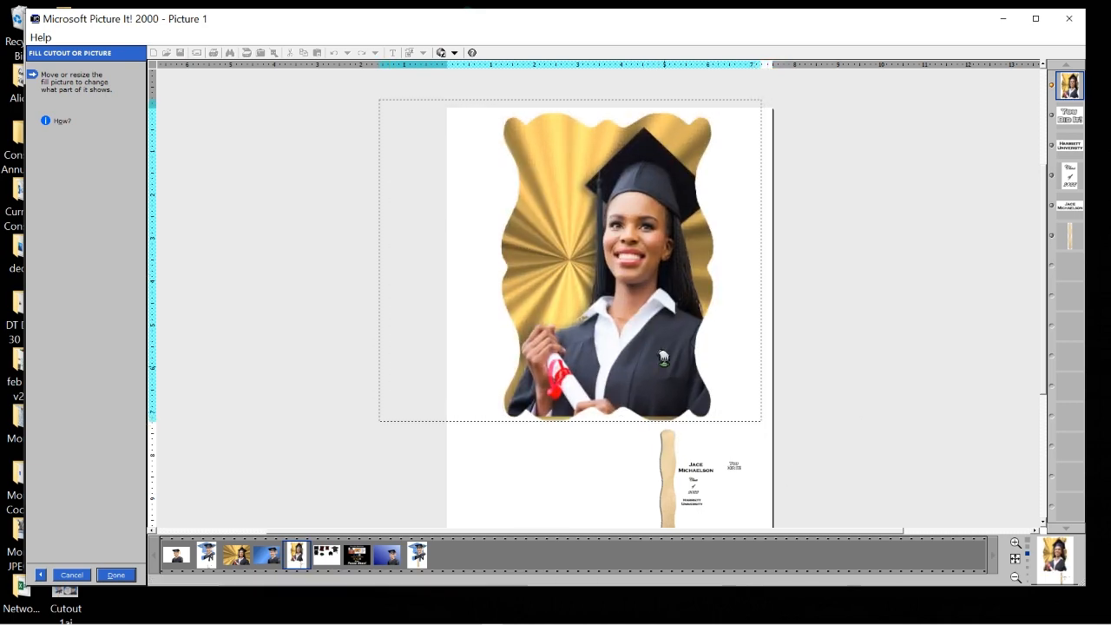
mouse_move(663, 358)
mouse_down()
mouse_move(659, 370)
mouse_move(647, 361)
mouse_up()
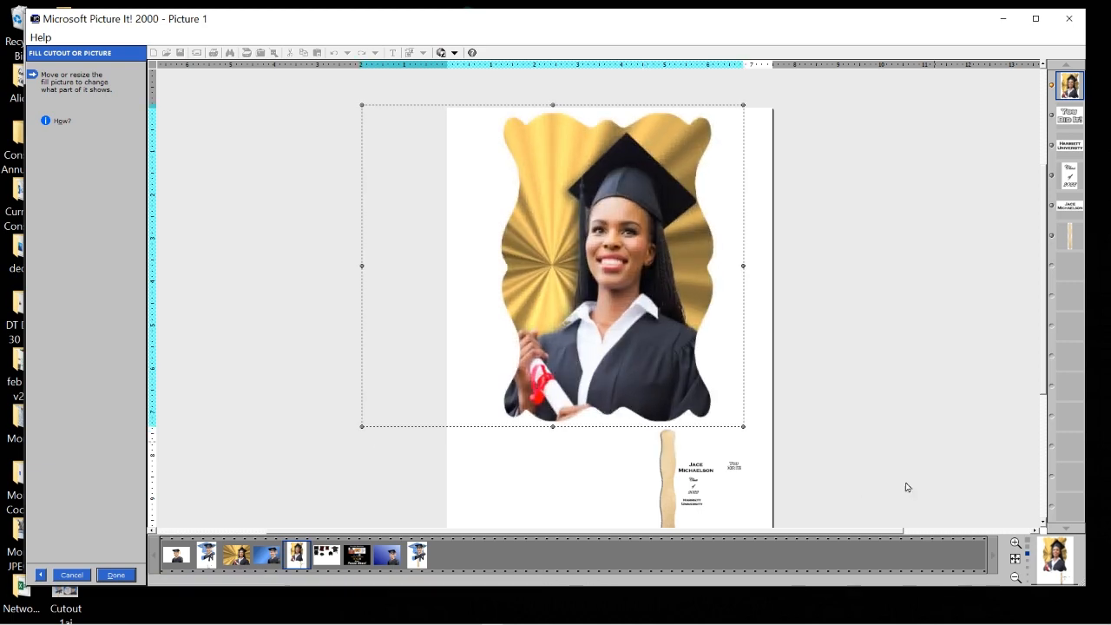
drag(675, 305, 666, 315)
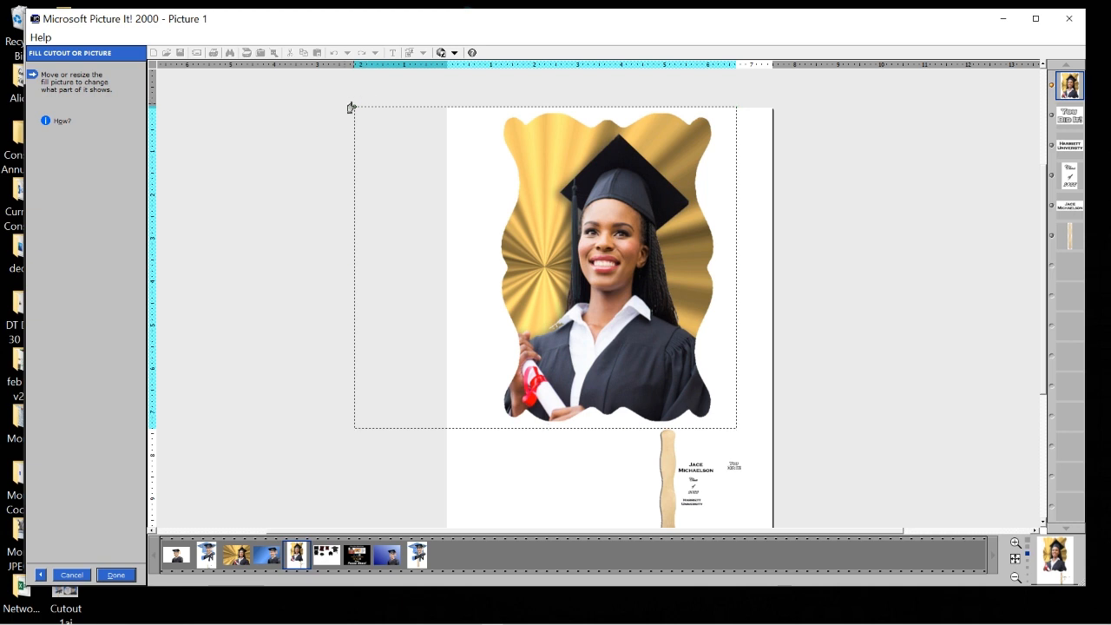
drag(352, 107, 357, 110)
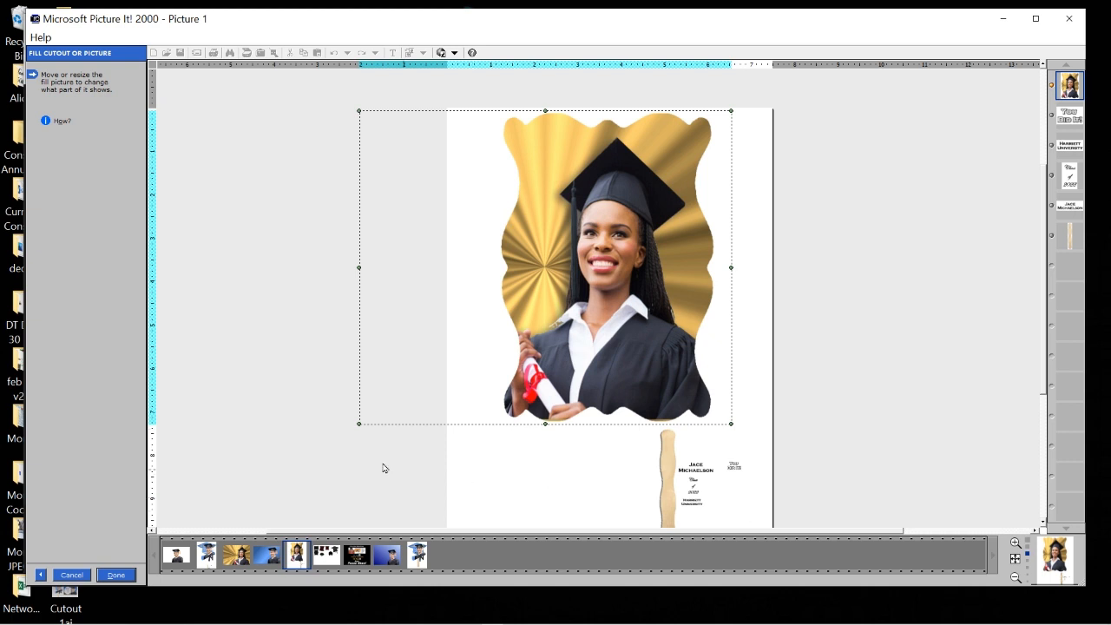
drag(361, 425, 362, 426)
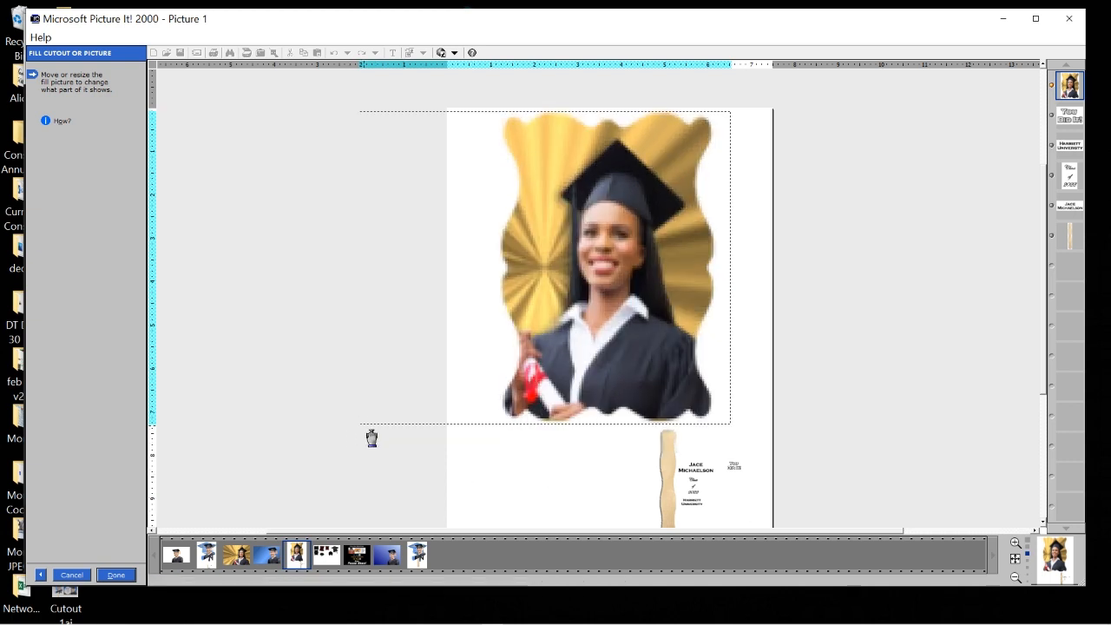
drag(634, 326, 633, 327)
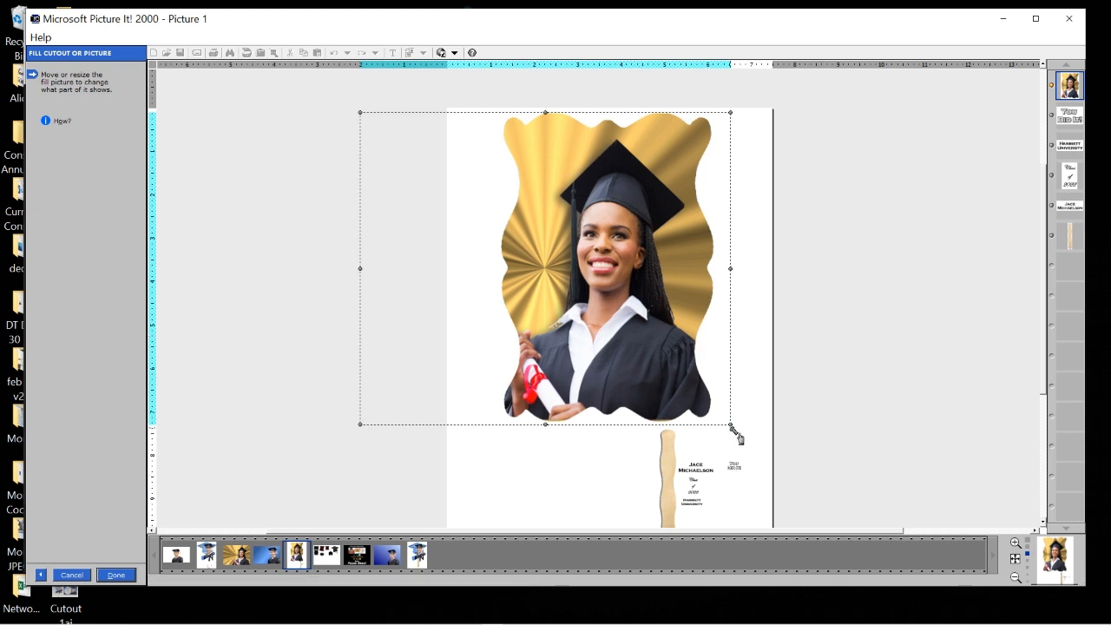
drag(737, 437, 737, 429)
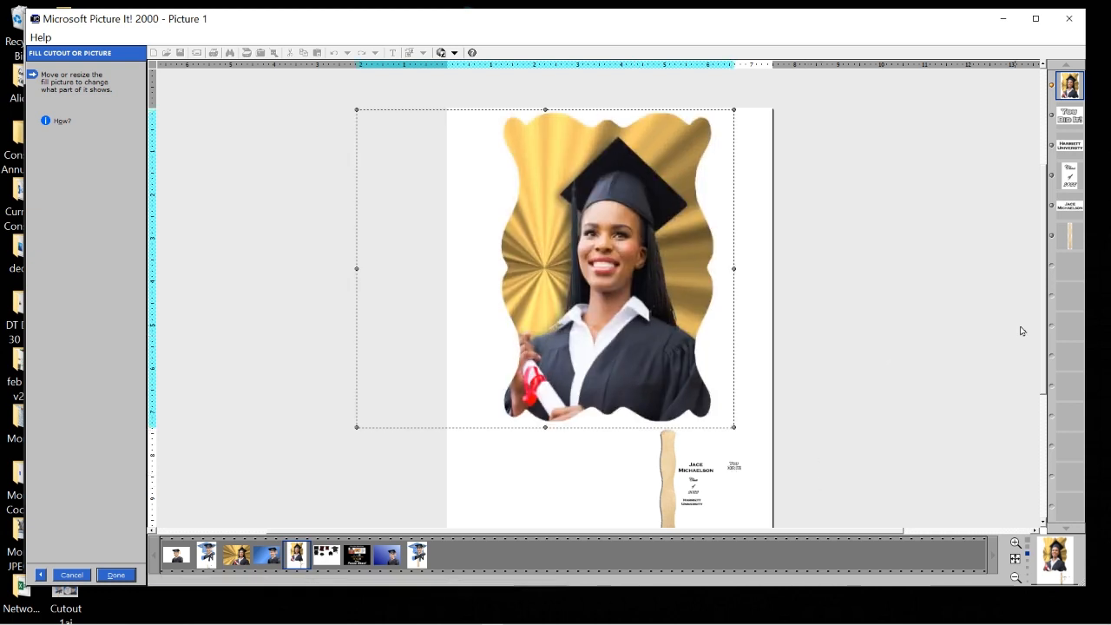
click(116, 576)
Move the photo fan layer down the stack so it sits behind the text layers.
click(699, 476)
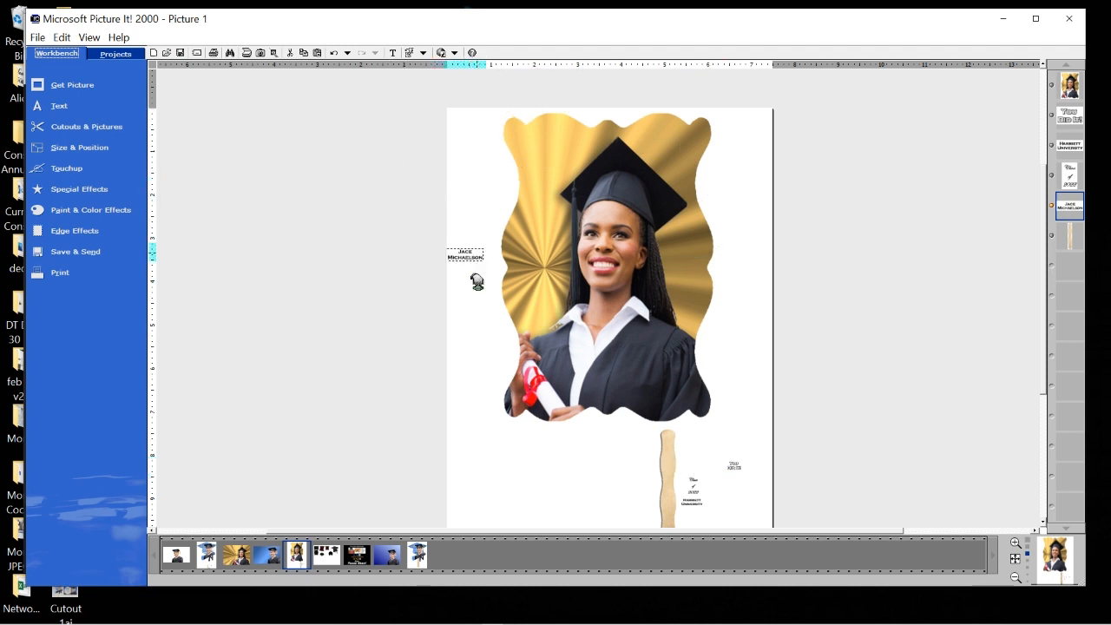
click(1072, 94)
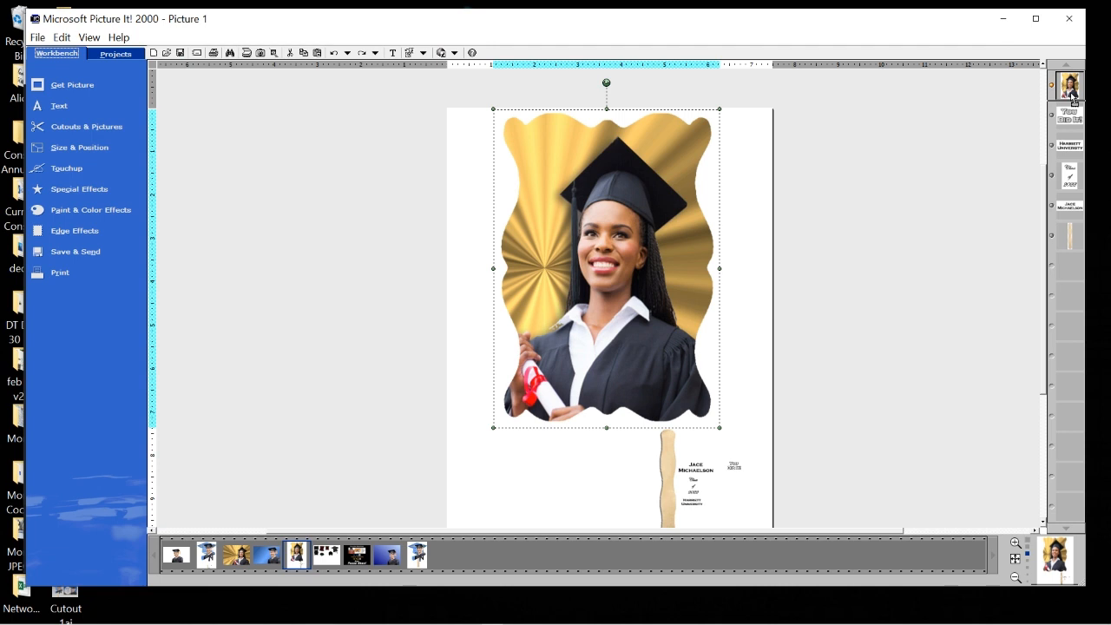
drag(1071, 106, 1064, 229)
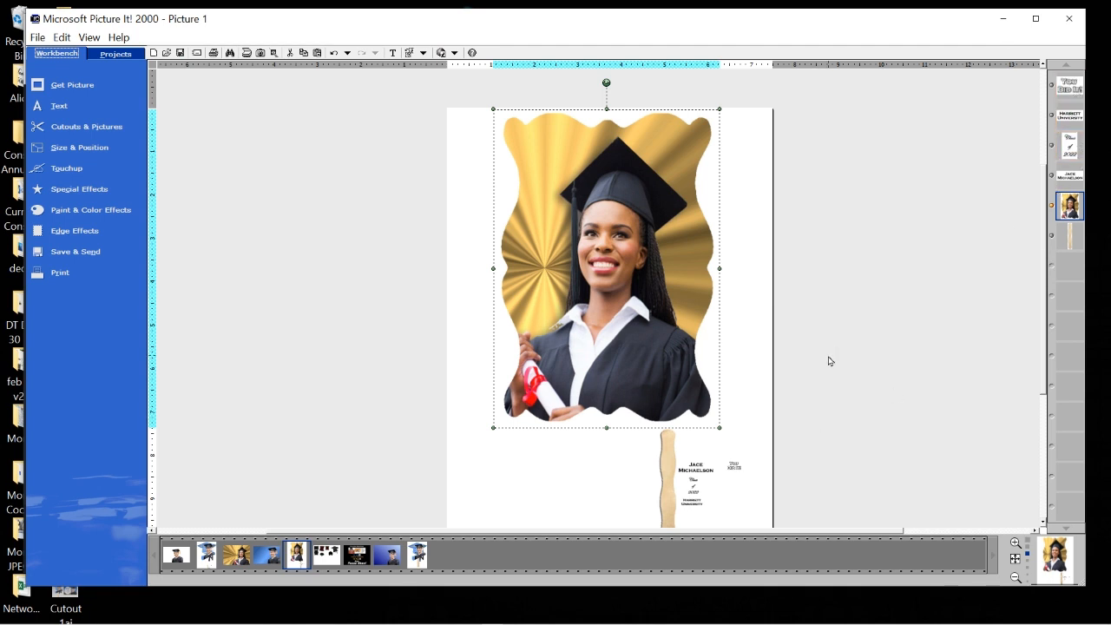
Move the name text to the top of the photo, enlarge it, and replace it with the new graduate's name.
click(883, 391)
drag(696, 473, 600, 193)
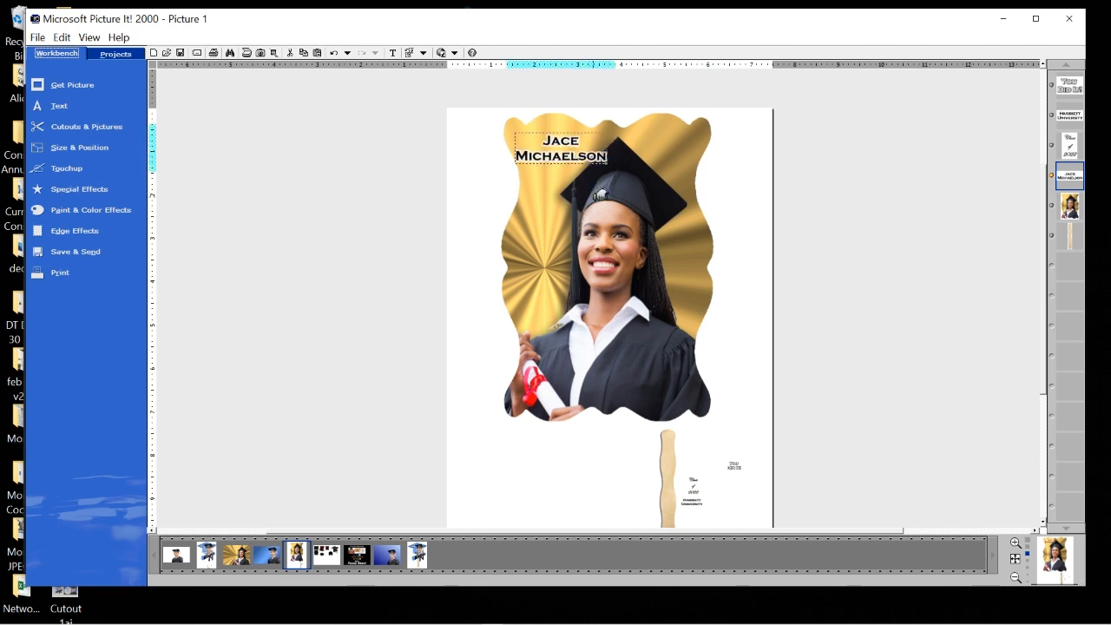
drag(537, 146, 541, 146)
right_click(542, 159)
click(573, 164)
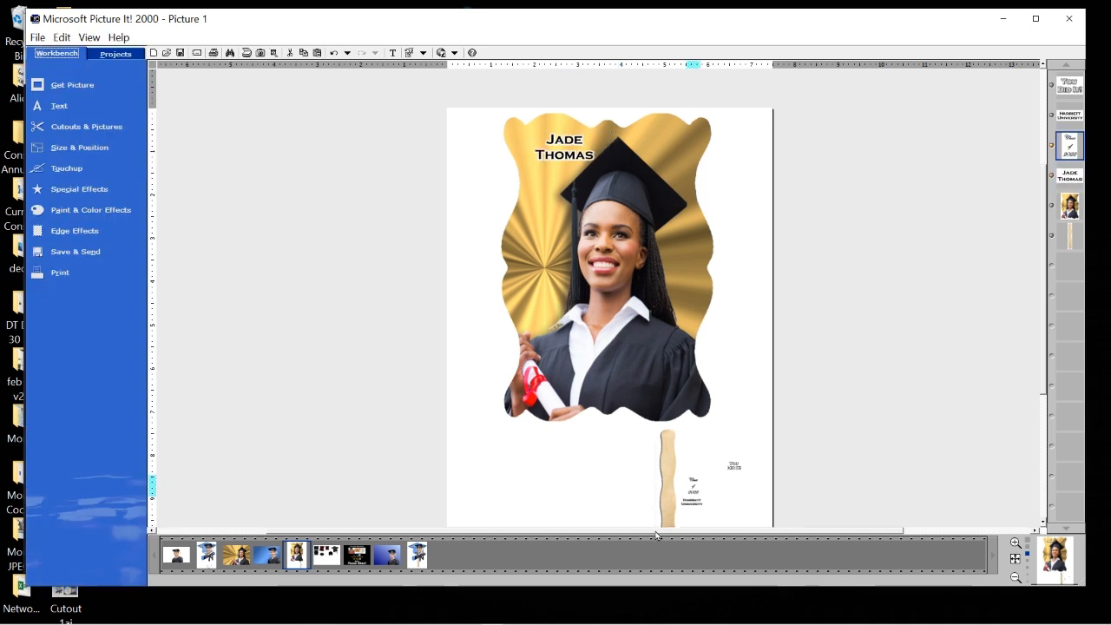
click(697, 480)
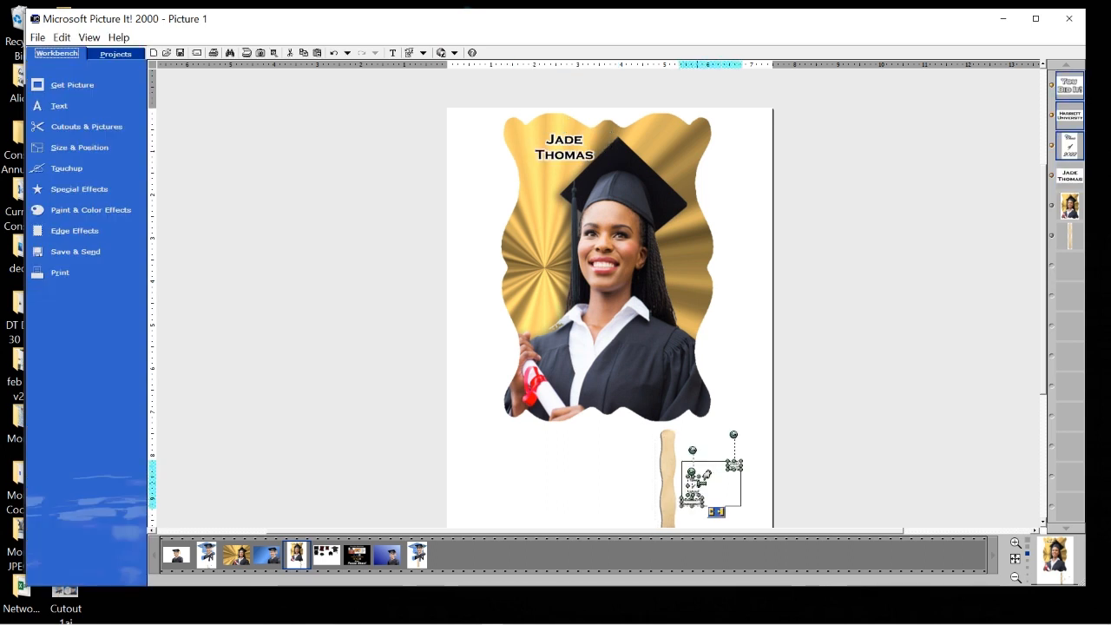
drag(697, 477, 537, 191)
click(430, 276)
Enlarge the Class of 2022 text at the photo's left.
click(581, 196)
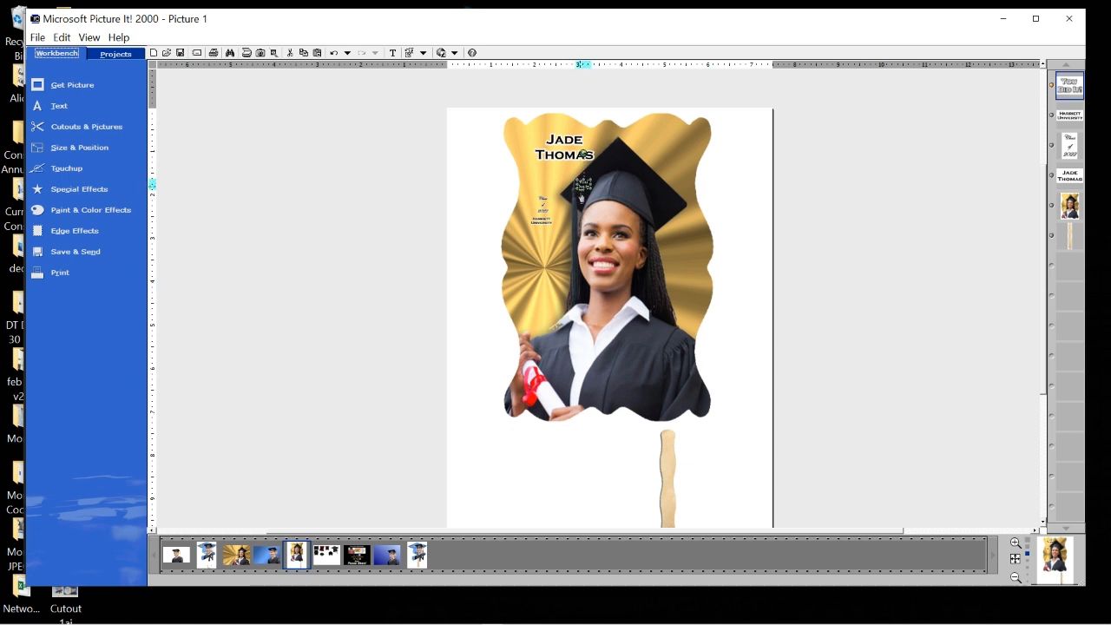
click(546, 209)
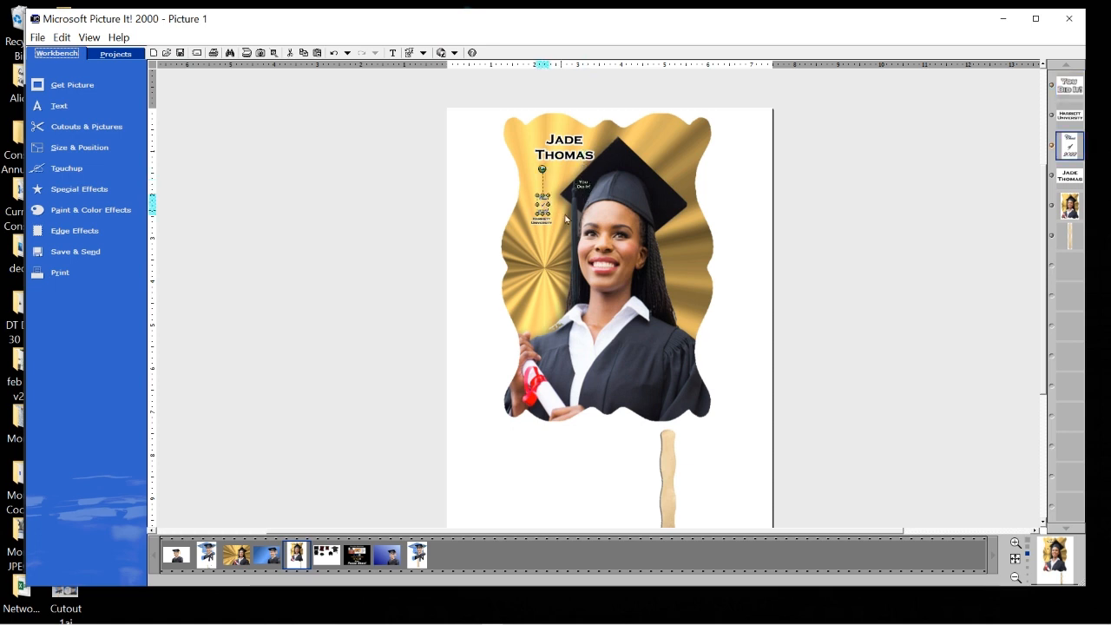
drag(549, 224, 508, 222)
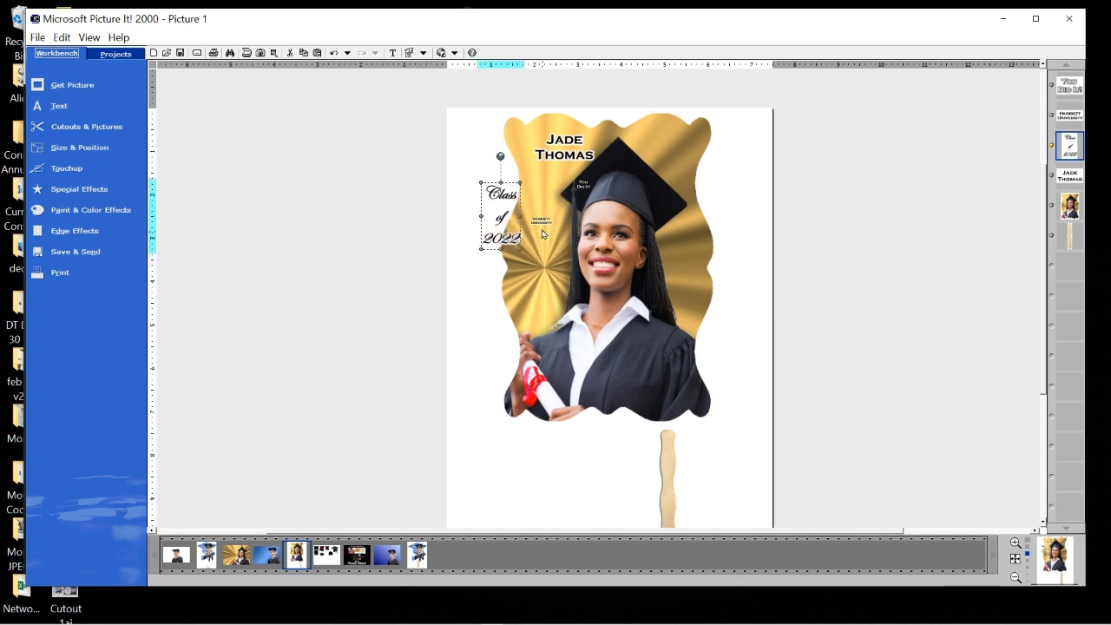
click(540, 229)
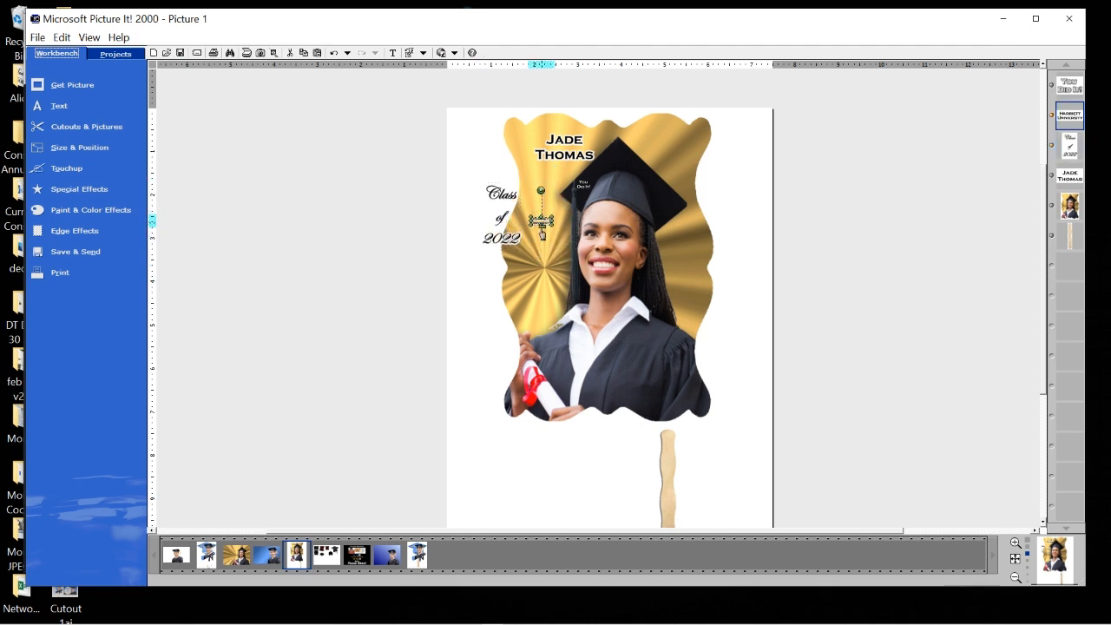
Stack Class of 2022 above Harriett University at left, and put an enlarged You Did It! at top-right.
drag(542, 231, 534, 292)
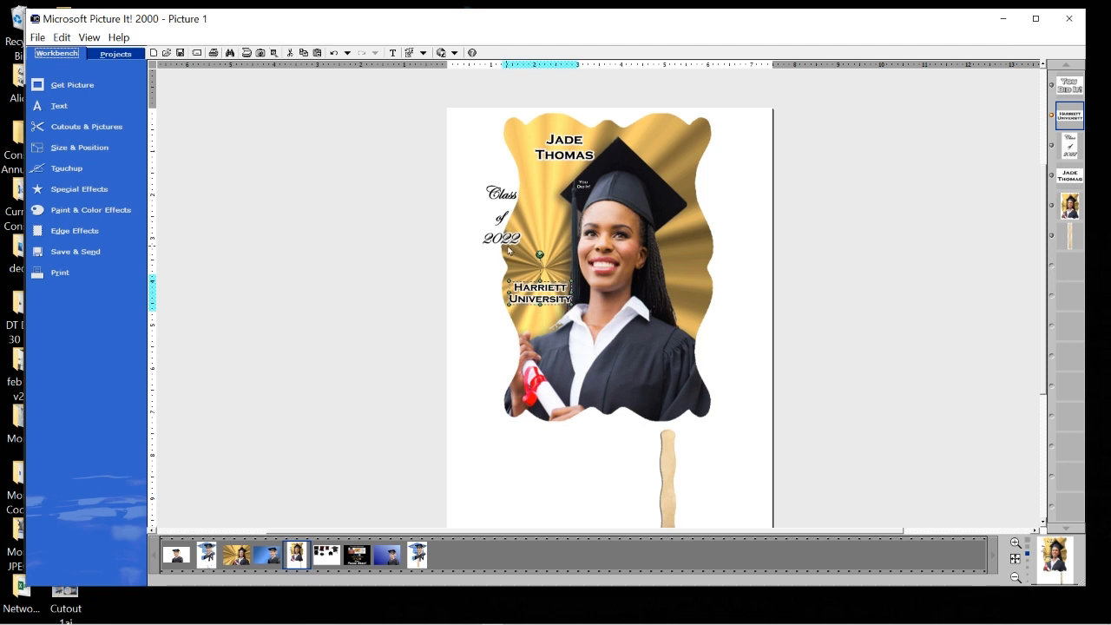
drag(509, 250, 545, 231)
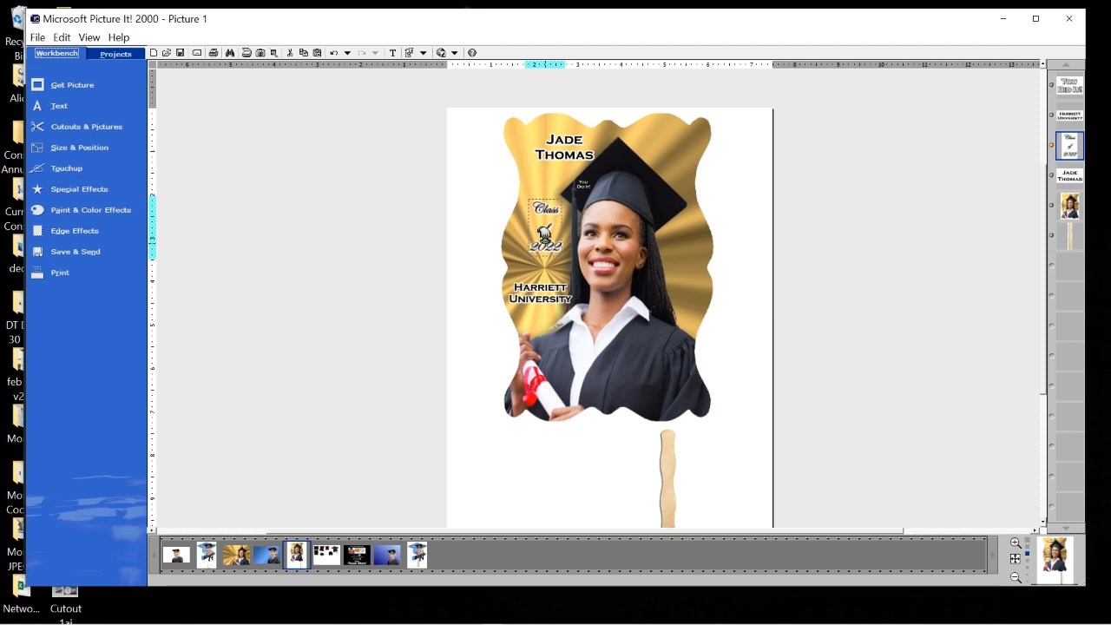
click(586, 186)
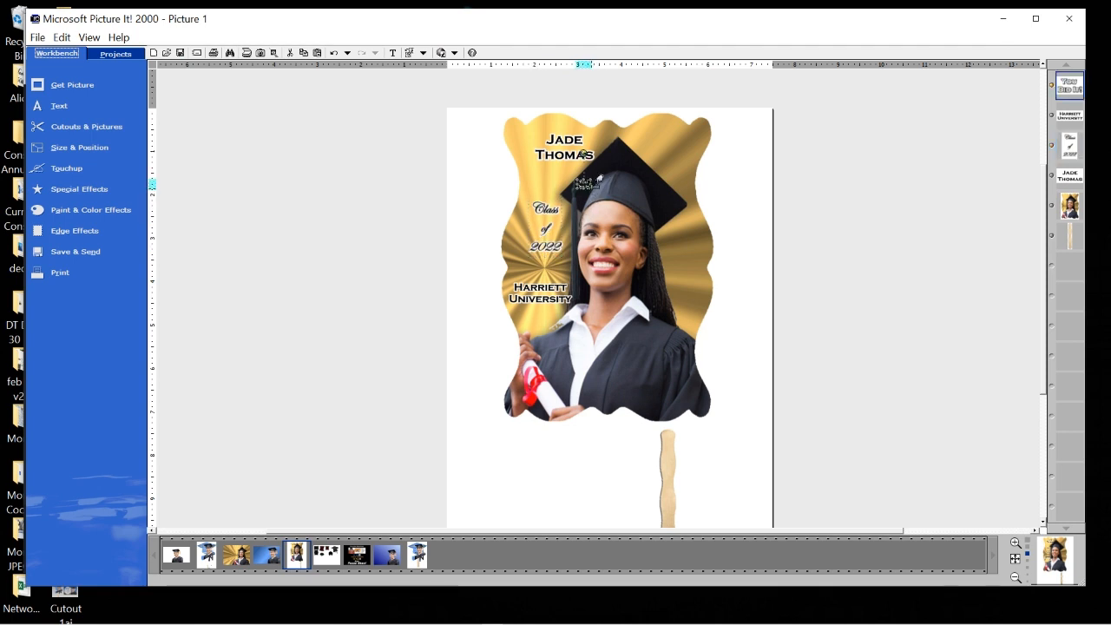
drag(595, 195, 626, 230)
drag(601, 192, 669, 139)
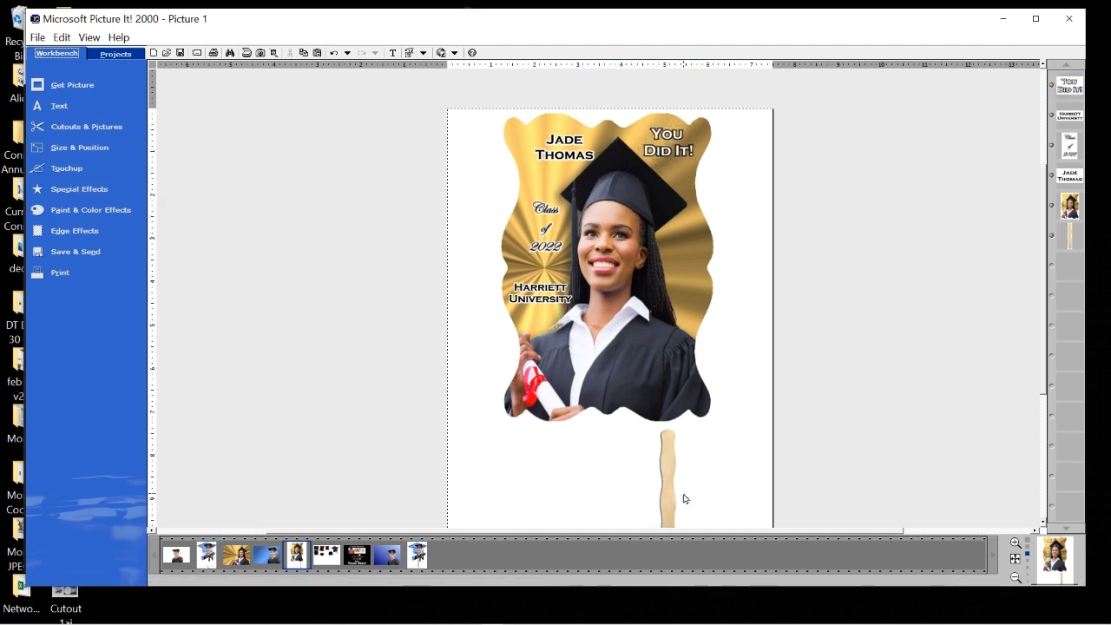
Move the wooden stick under the photo fan, enlarge it, and nudge it into alignment.
drag(671, 503, 613, 425)
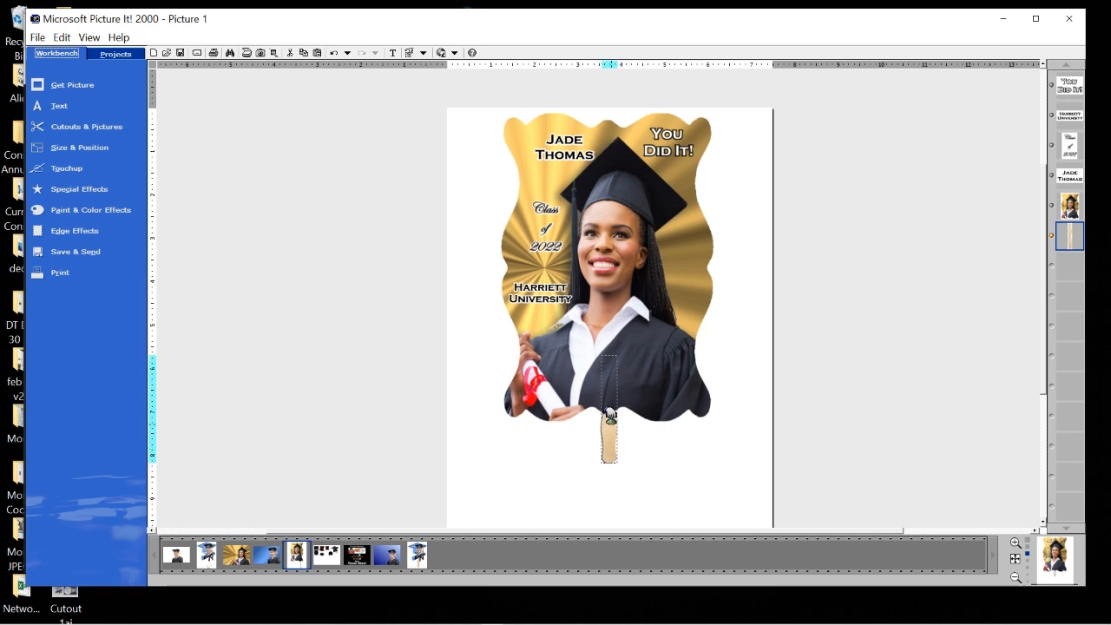
drag(1045, 374, 1043, 421)
drag(617, 371, 670, 426)
drag(670, 426, 677, 433)
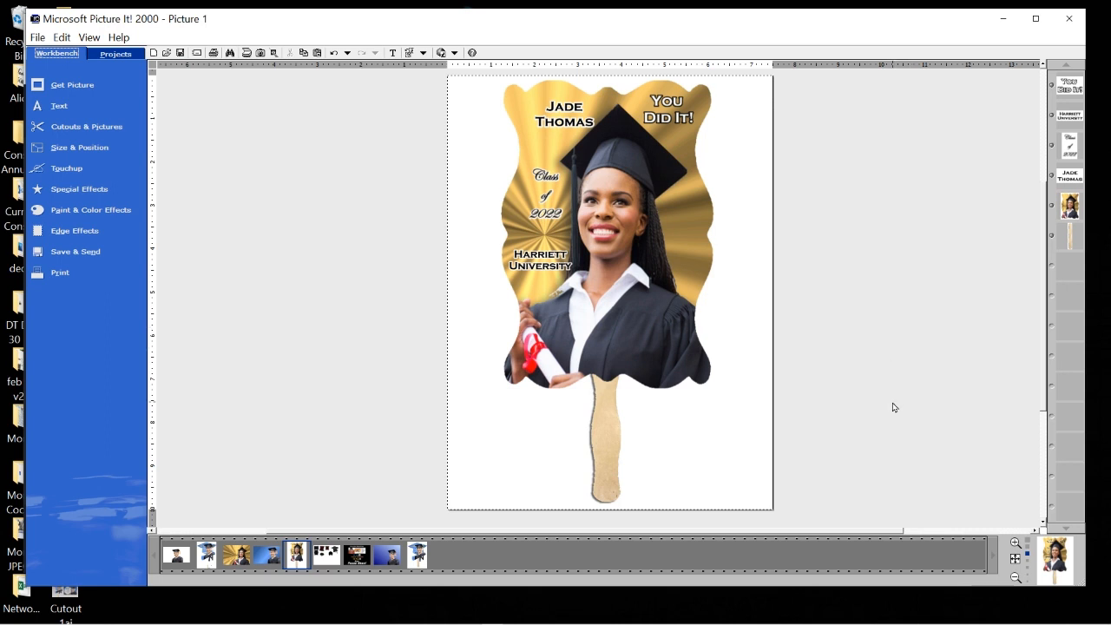
click(607, 416)
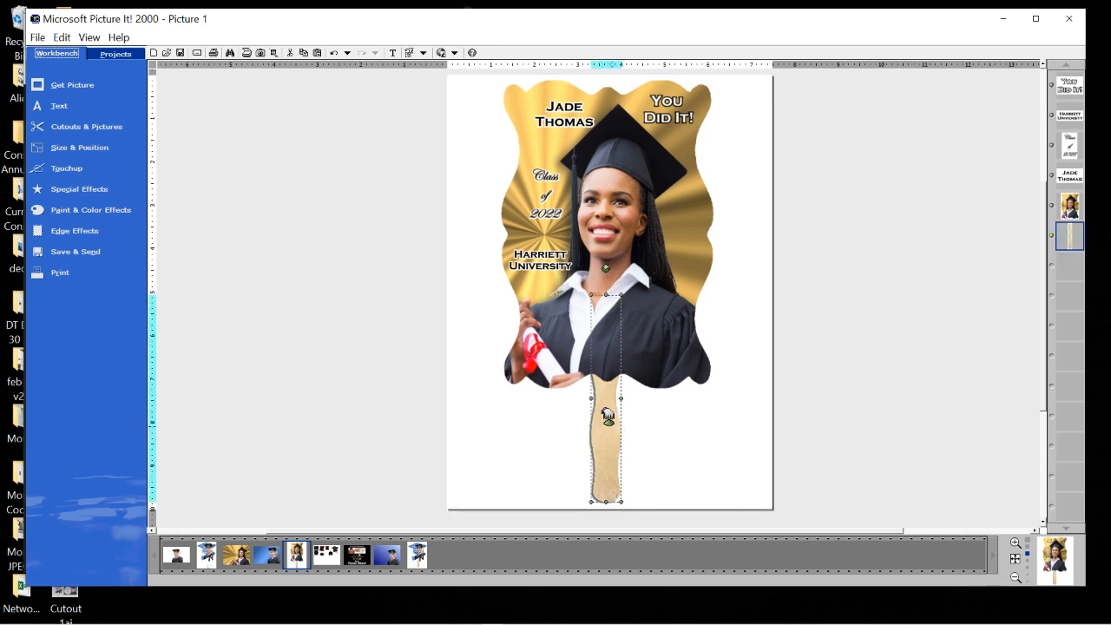
drag(607, 416, 611, 419)
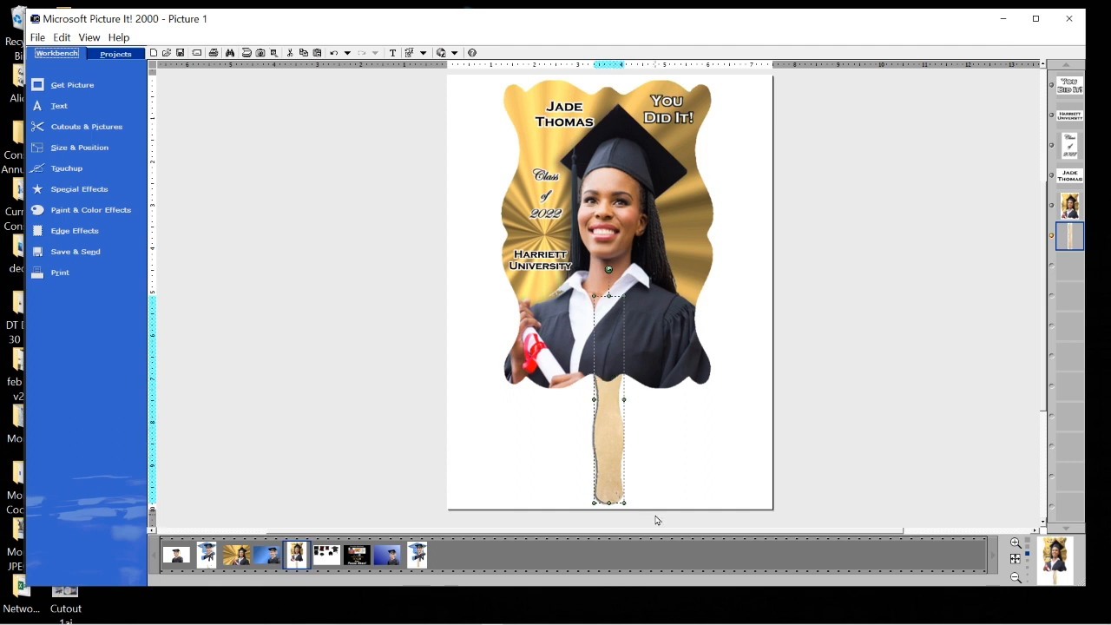
click(529, 151)
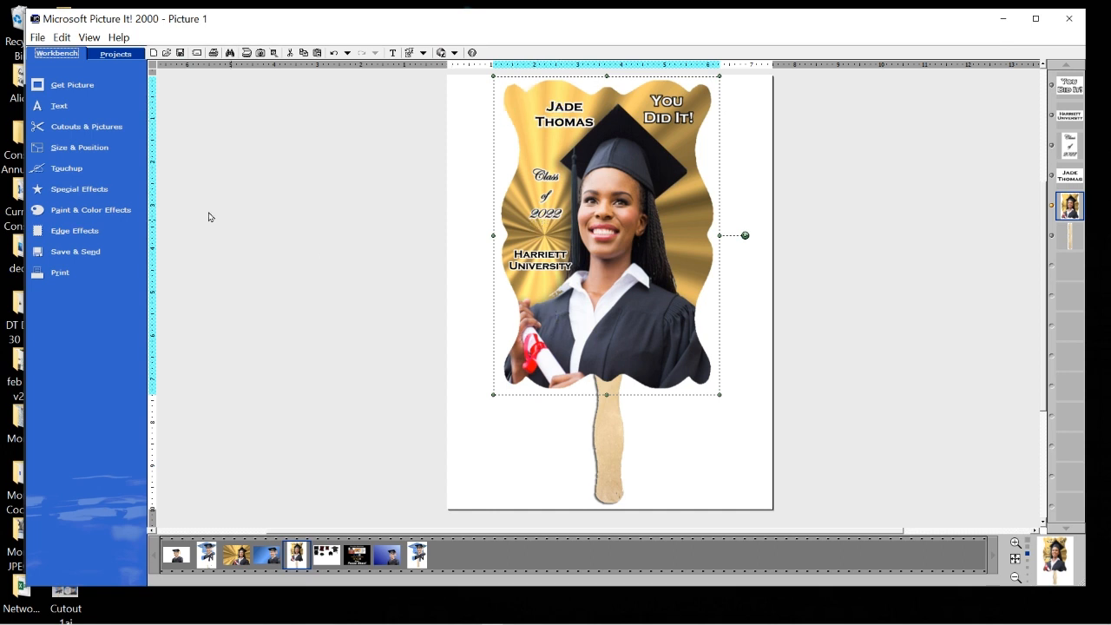
Apply a Soft shadow to the photo fan through Special Effects > Shadow, adjusting its position slightly.
click(90, 192)
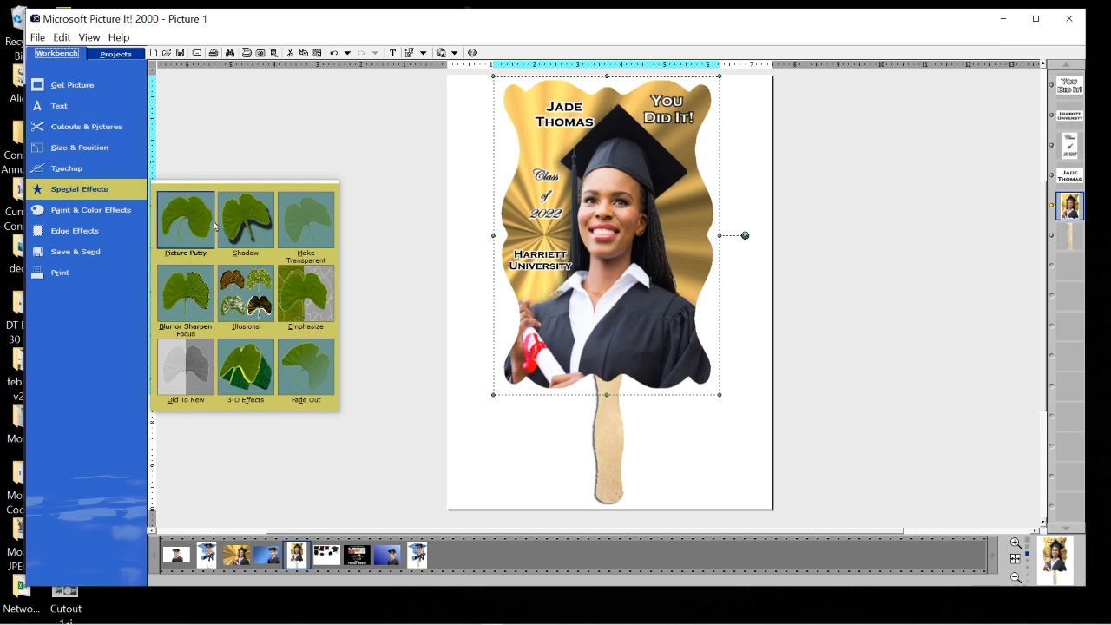
click(252, 224)
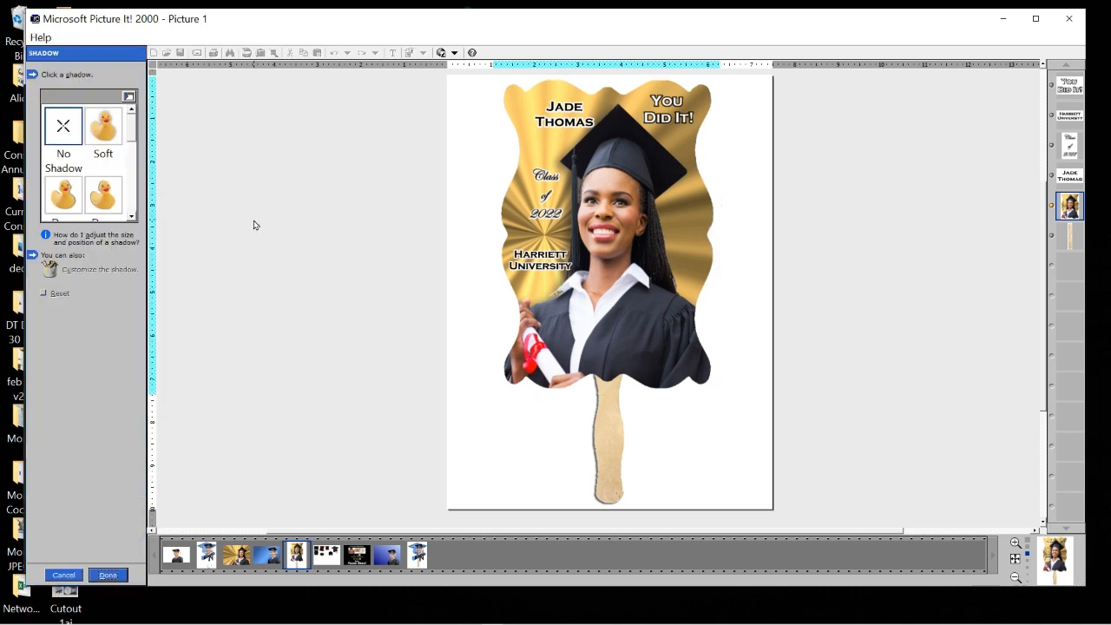
click(106, 130)
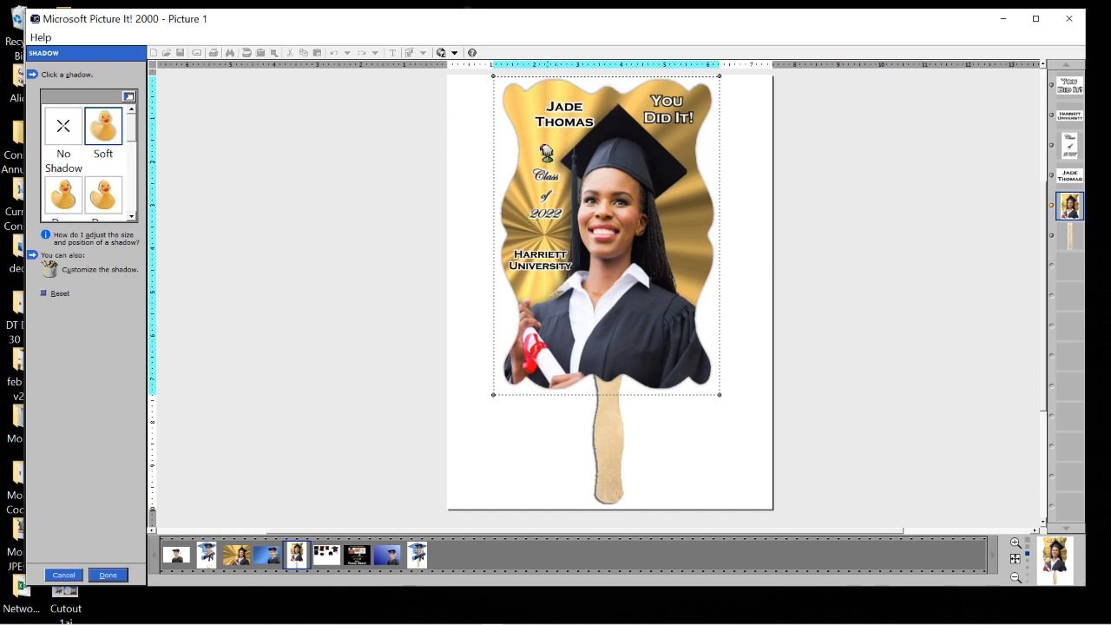
drag(546, 155, 543, 157)
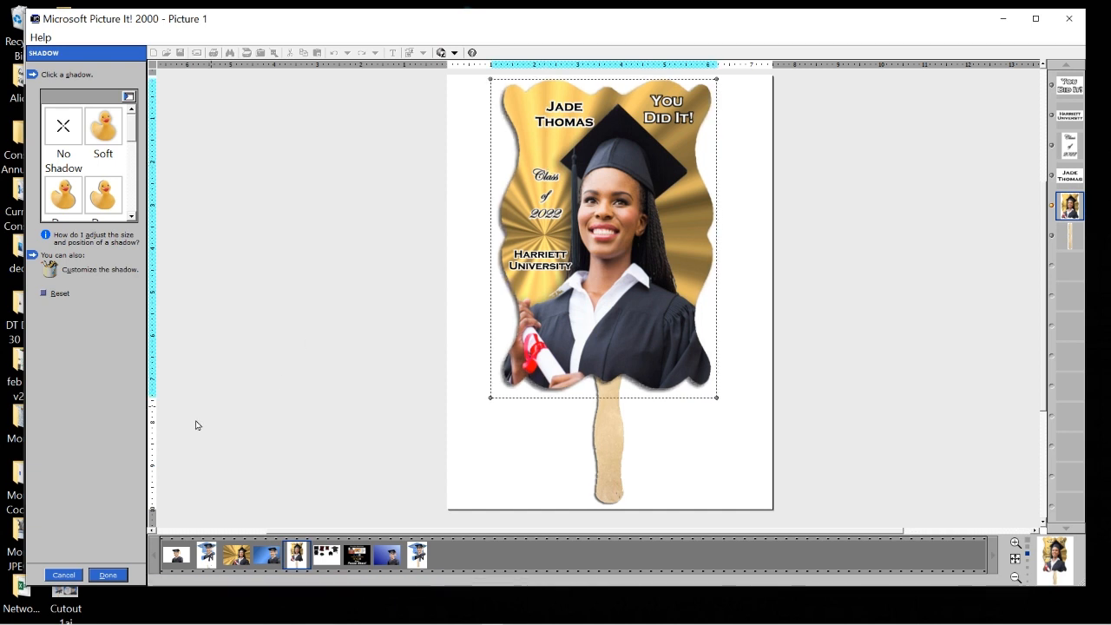
click(108, 575)
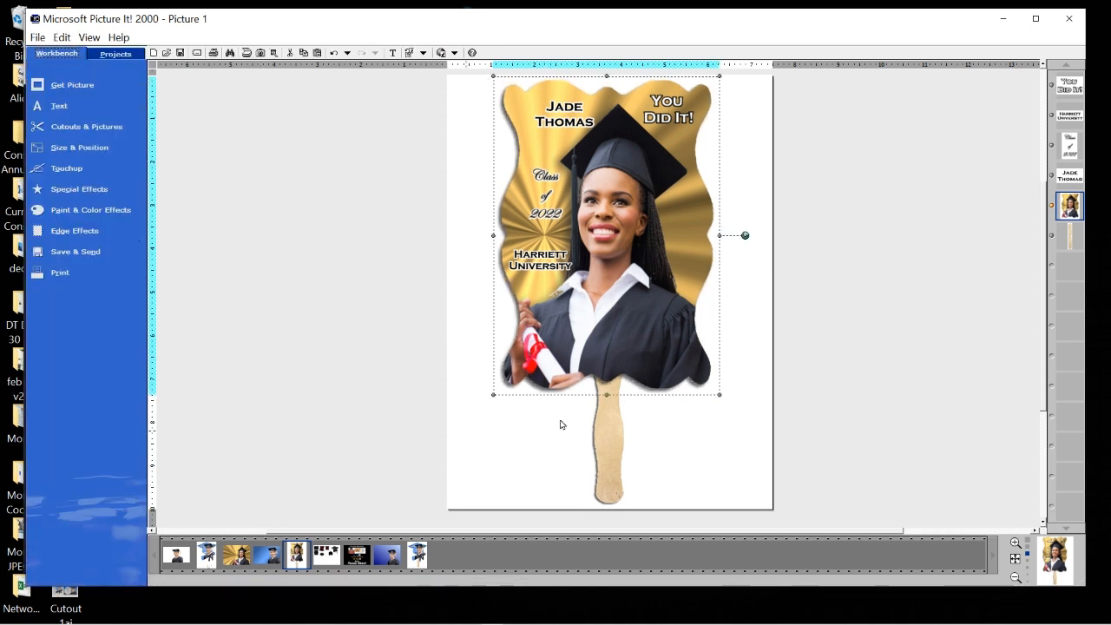
click(948, 401)
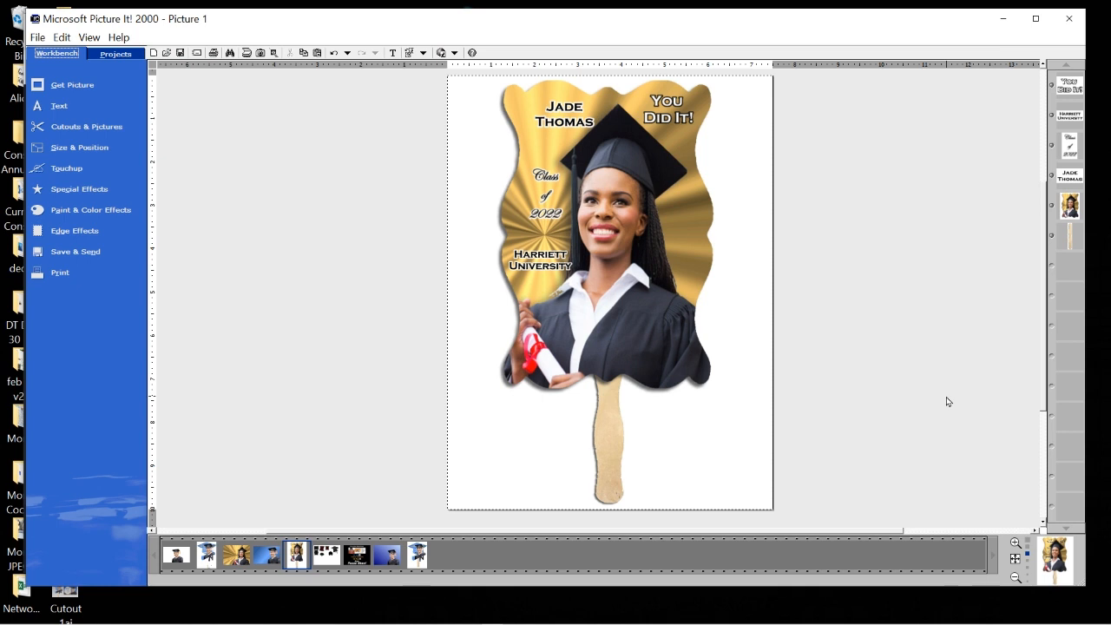
Delete the wooden fan handle.
click(614, 447)
right_click(613, 443)
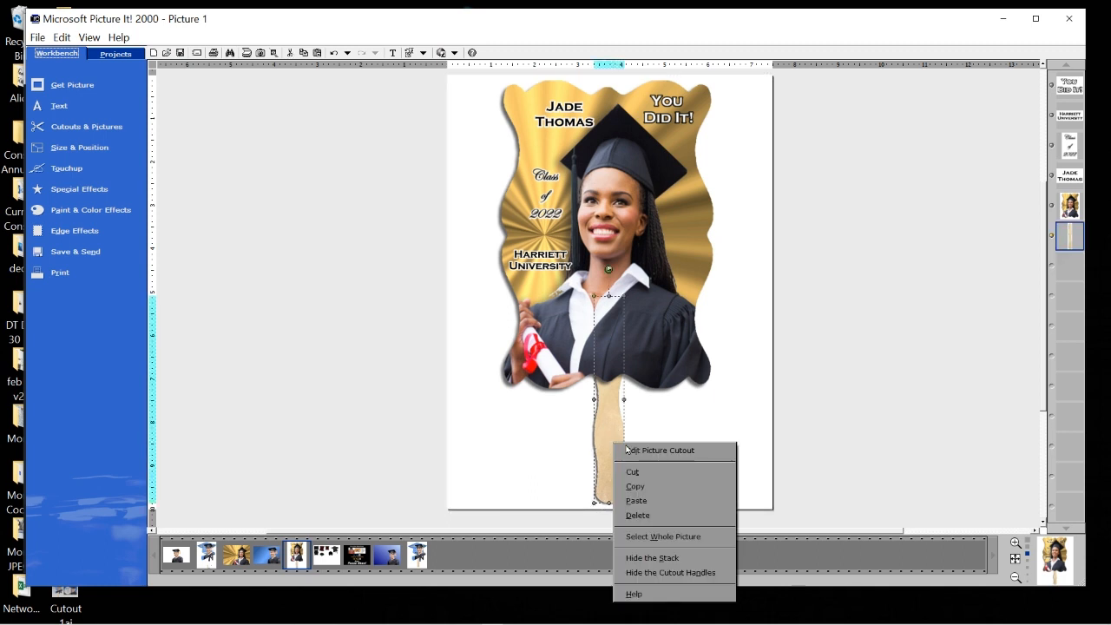
click(682, 515)
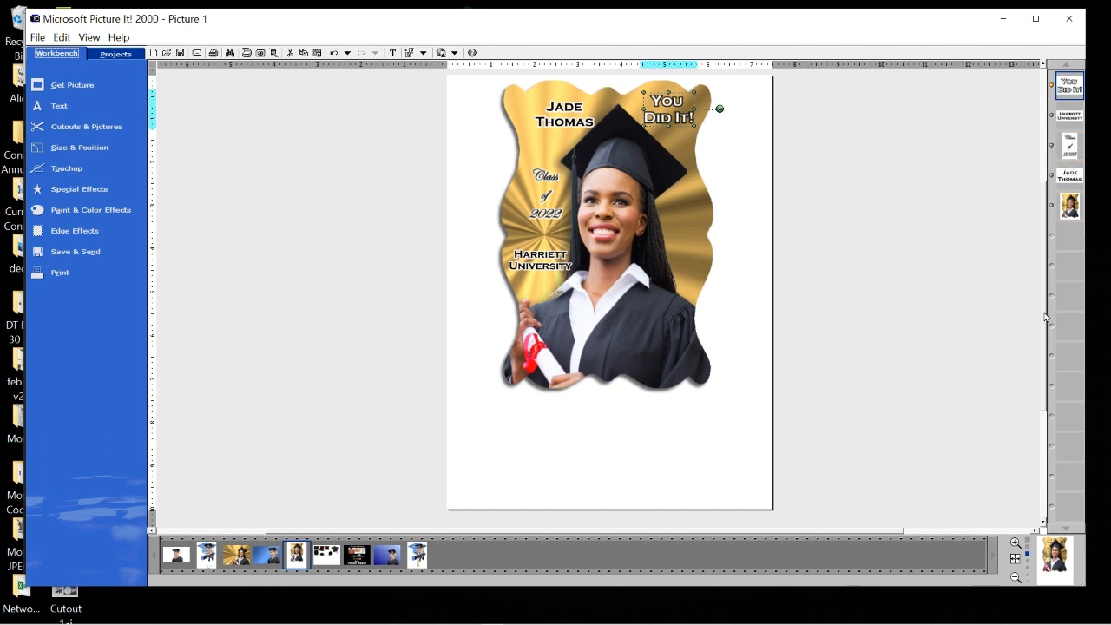
Set the photo fan's shadow to No Shadow in Special Effects > Shadow.
scroll(1045, 316, up, 1)
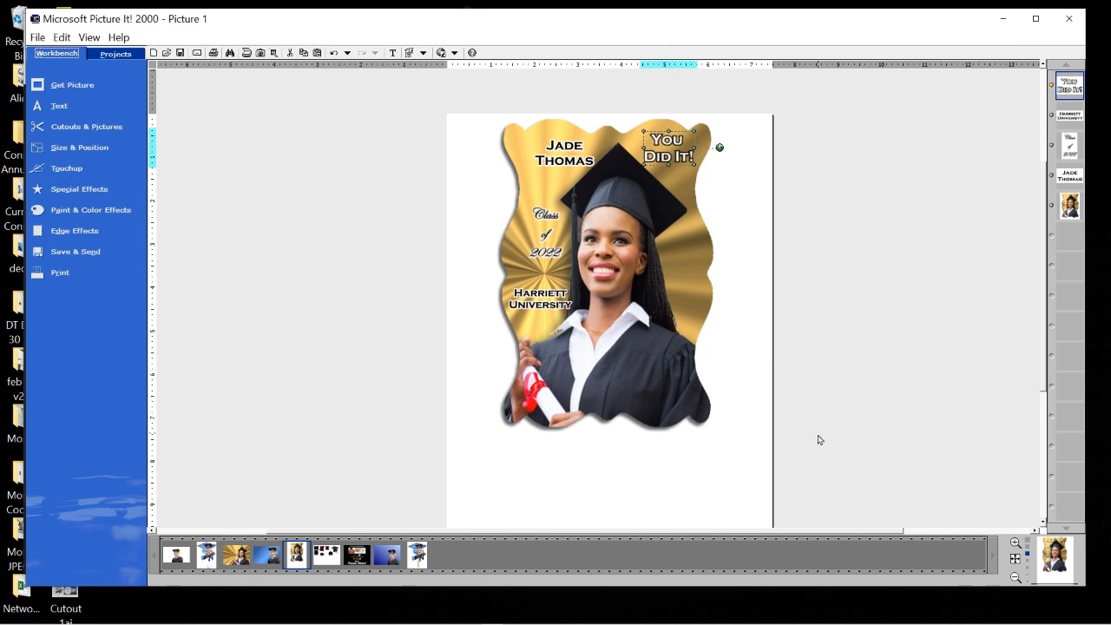
click(690, 372)
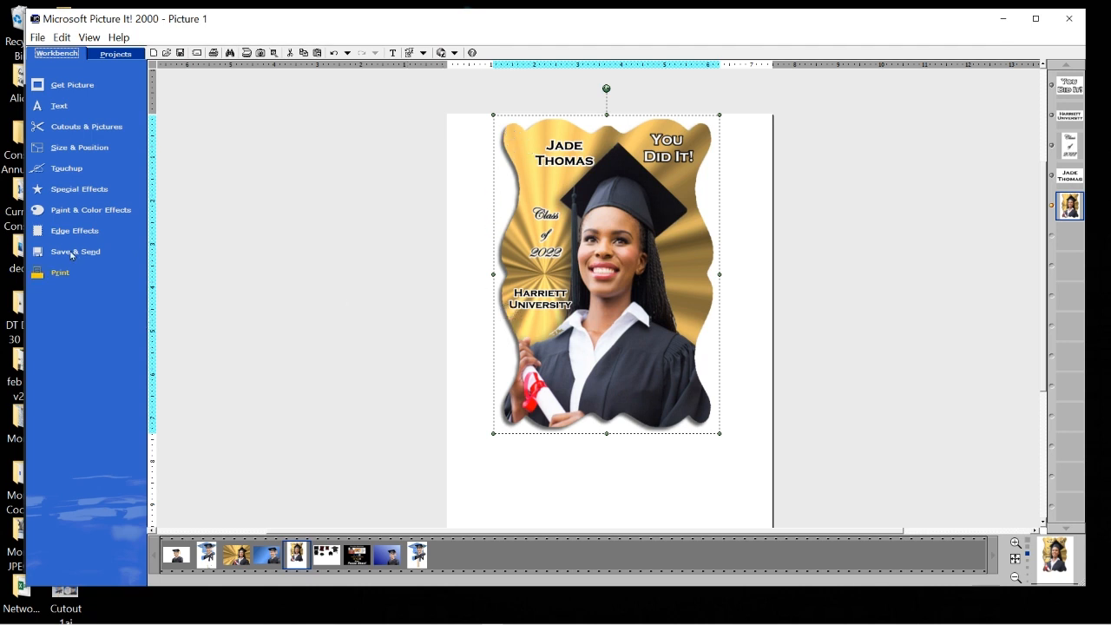
click(92, 191)
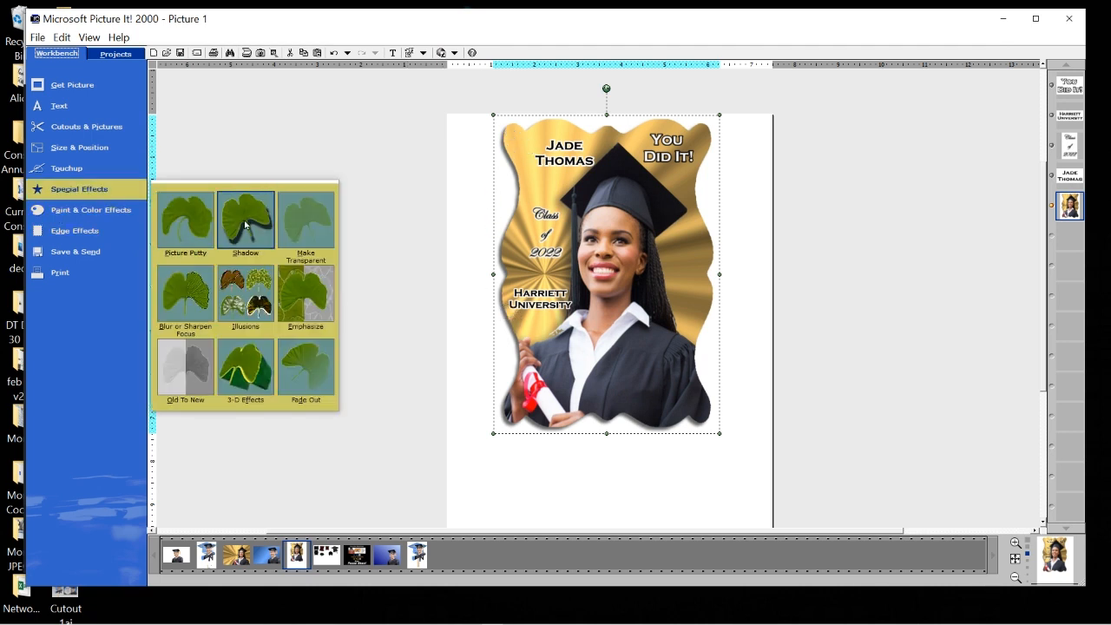
click(246, 220)
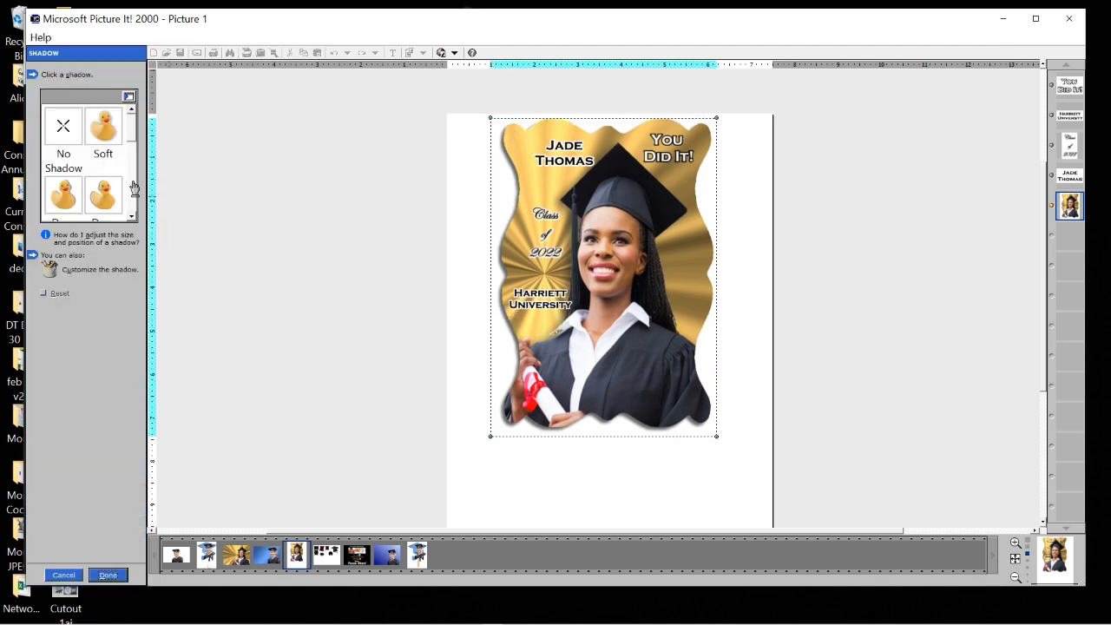
click(64, 130)
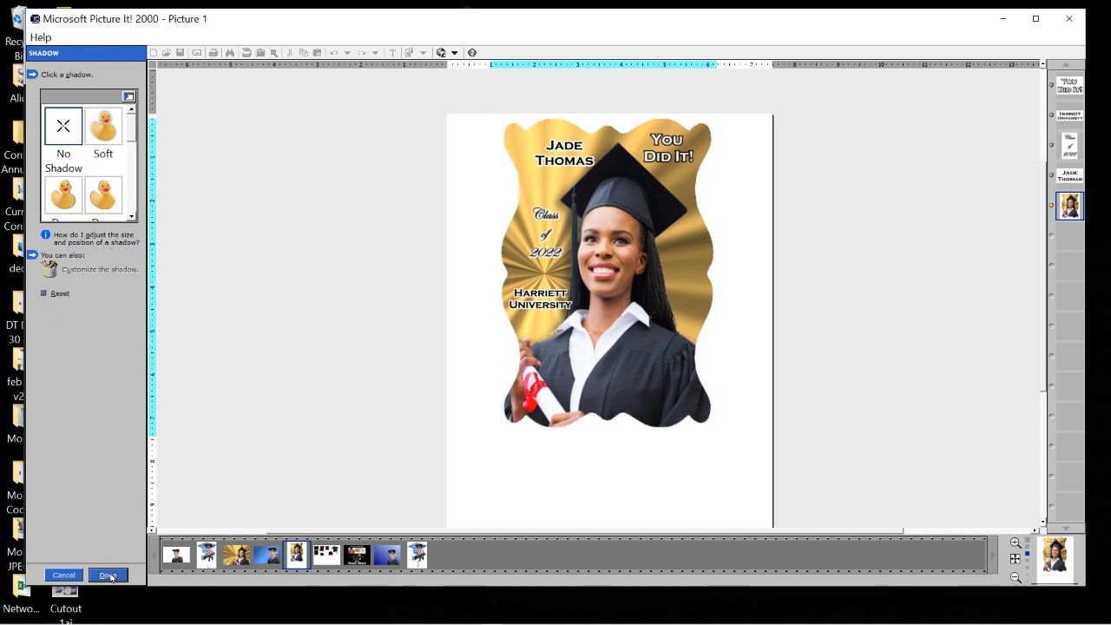
click(109, 575)
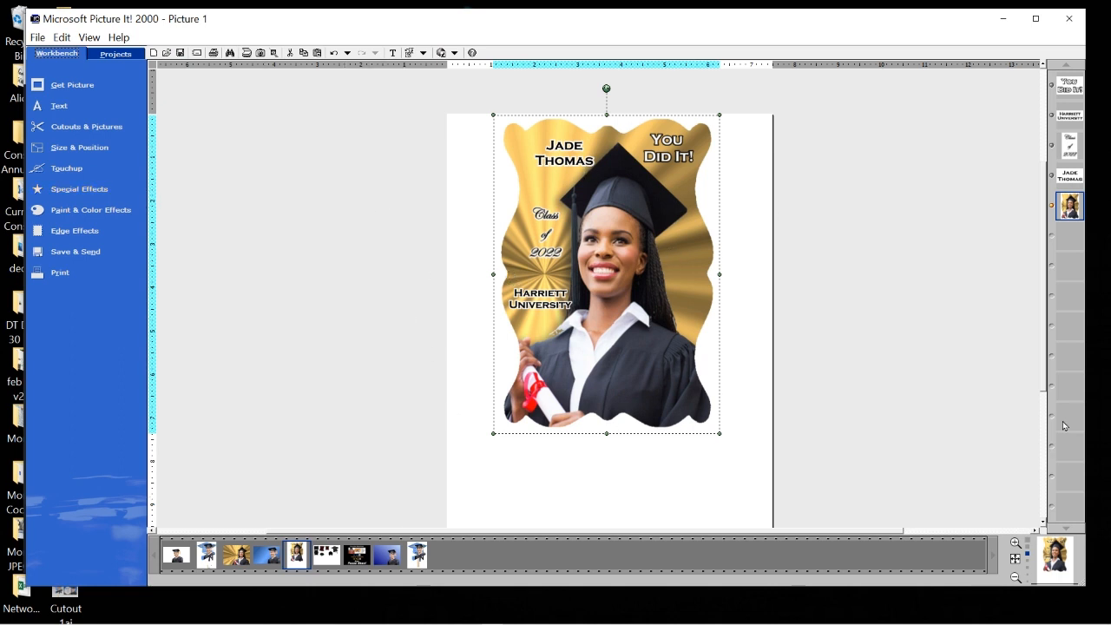
Marquee-select the photo with all its text and group them into one object.
scroll(919, 334, down, 1)
drag(459, 144, 761, 398)
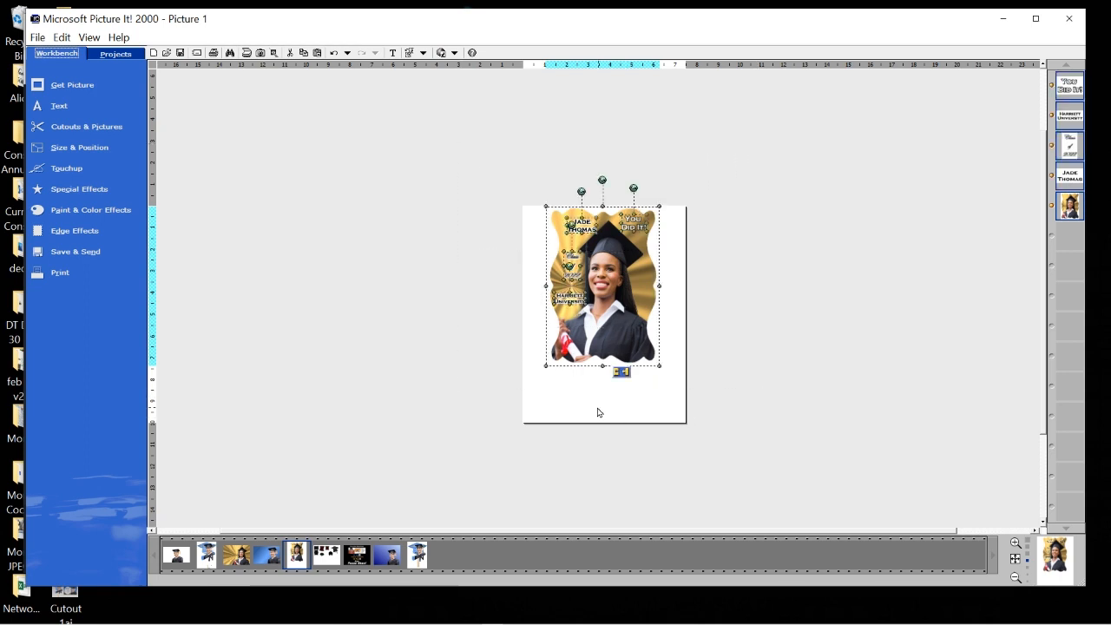
click(623, 373)
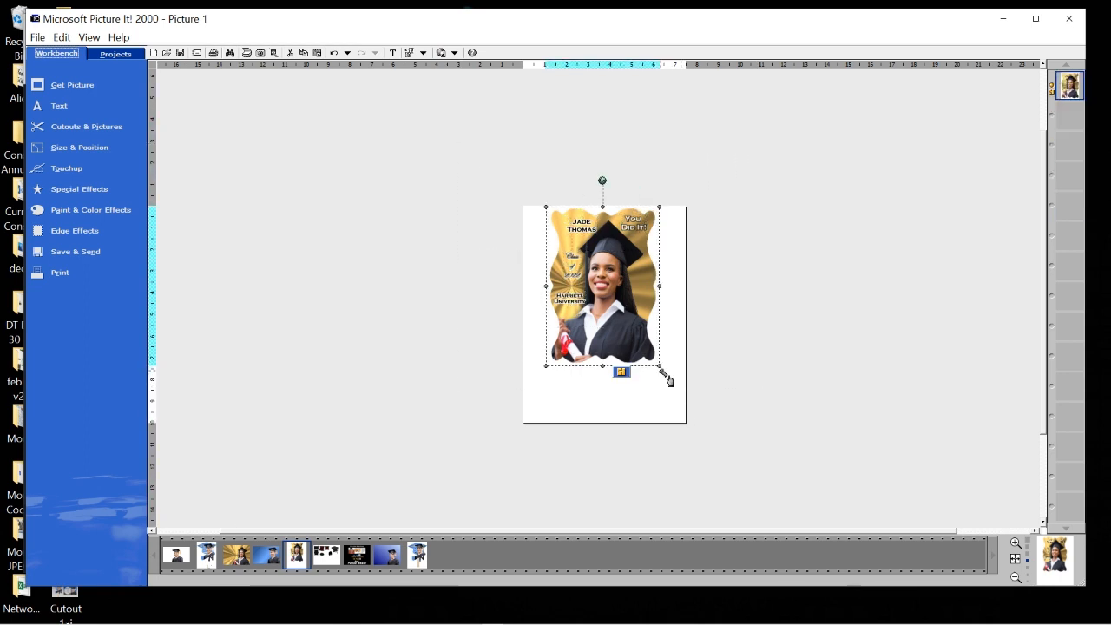
Enlarge the grouped photo to fill more of the page and nudge it into position.
drag(665, 367, 697, 389)
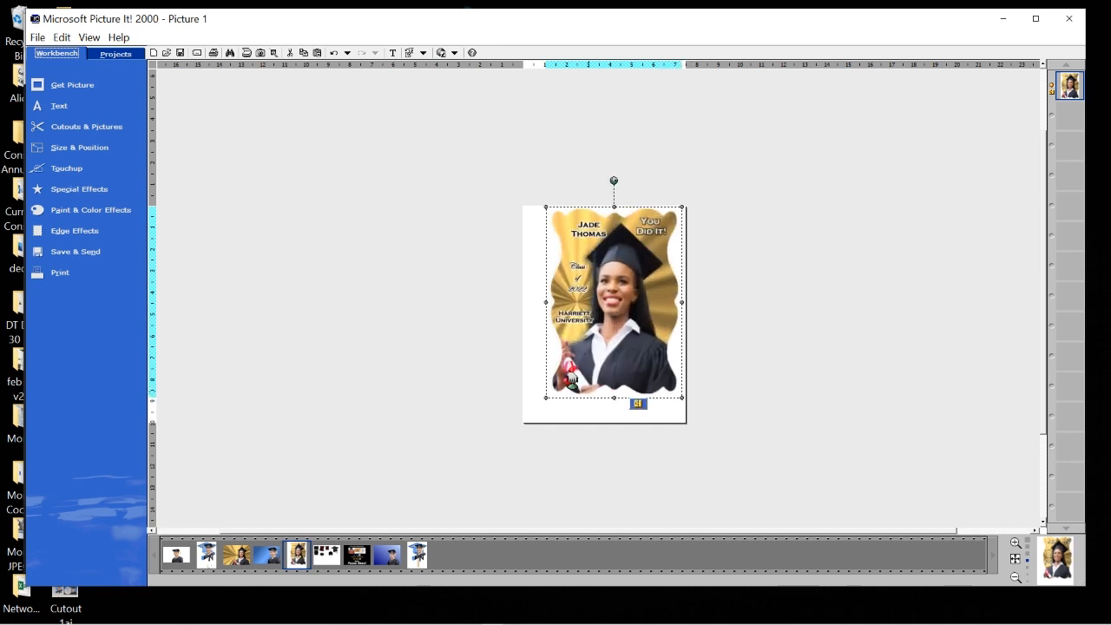
drag(604, 330, 595, 328)
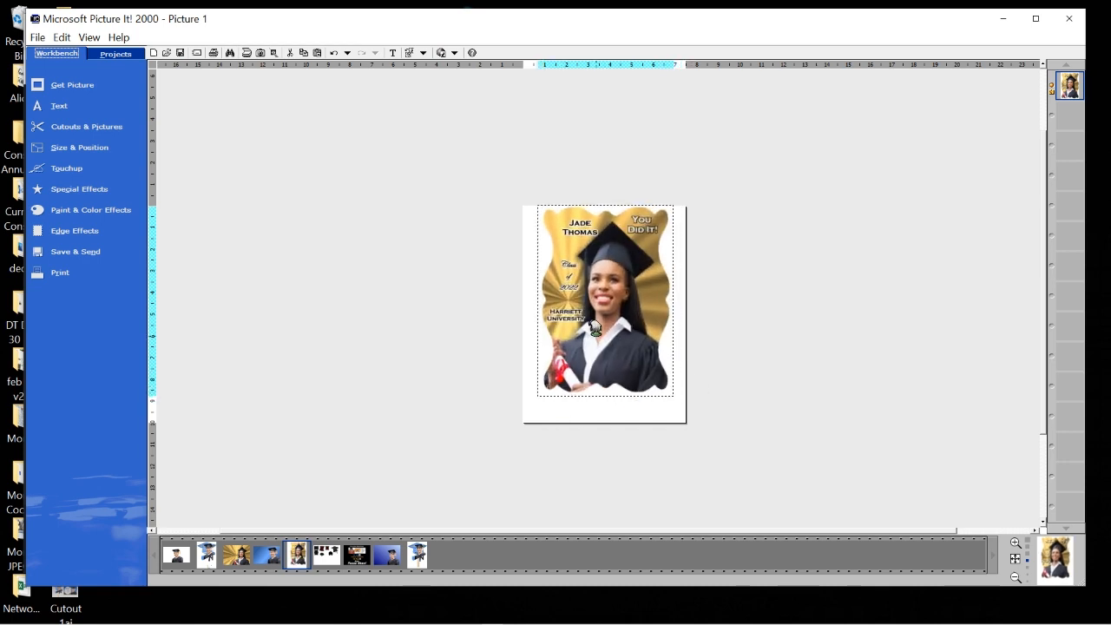
drag(529, 397, 530, 429)
mouse_move(672, 421)
mouse_down()
mouse_move(680, 411)
mouse_move(694, 416)
mouse_move(690, 427)
mouse_up()
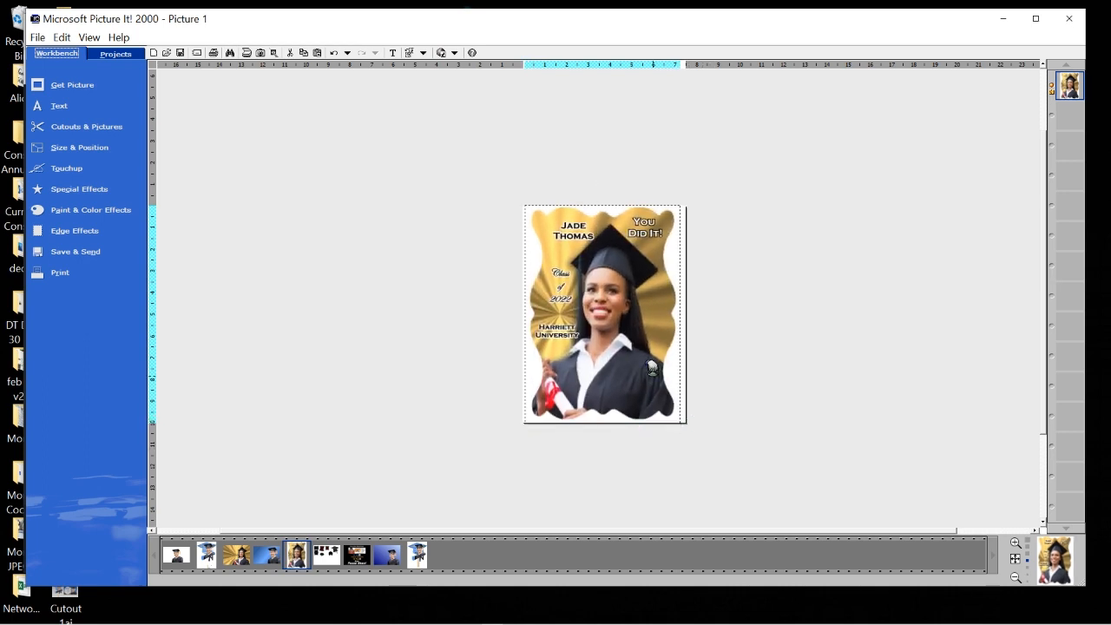
drag(652, 368, 652, 371)
click(871, 423)
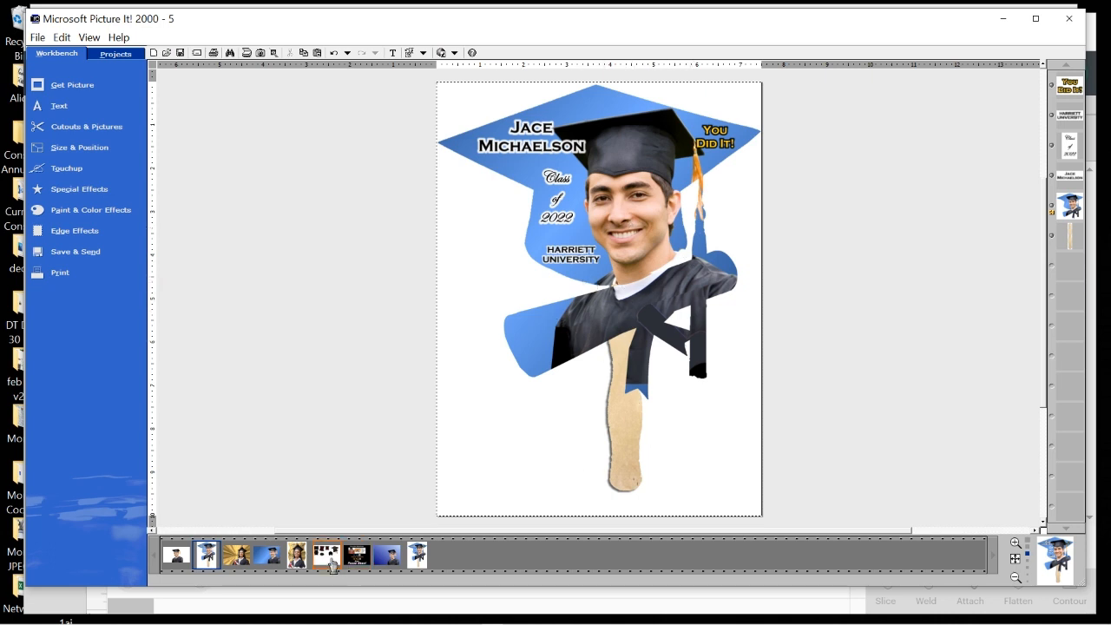
Switch to the Grad Fan collage of cutout shapes.
mouse_move(319, 562)
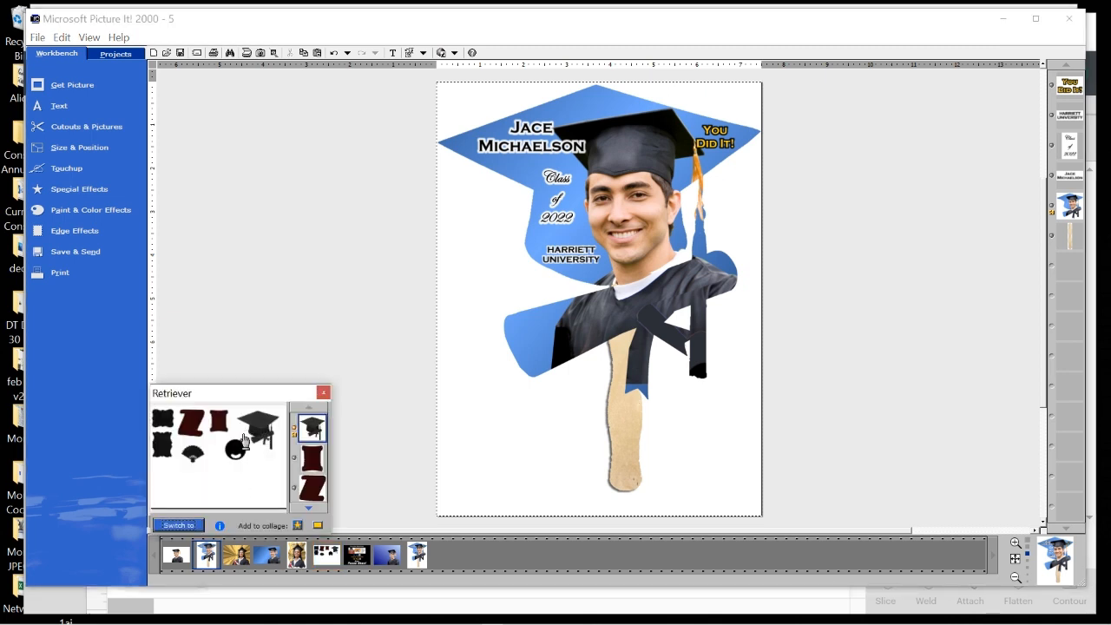
click(179, 524)
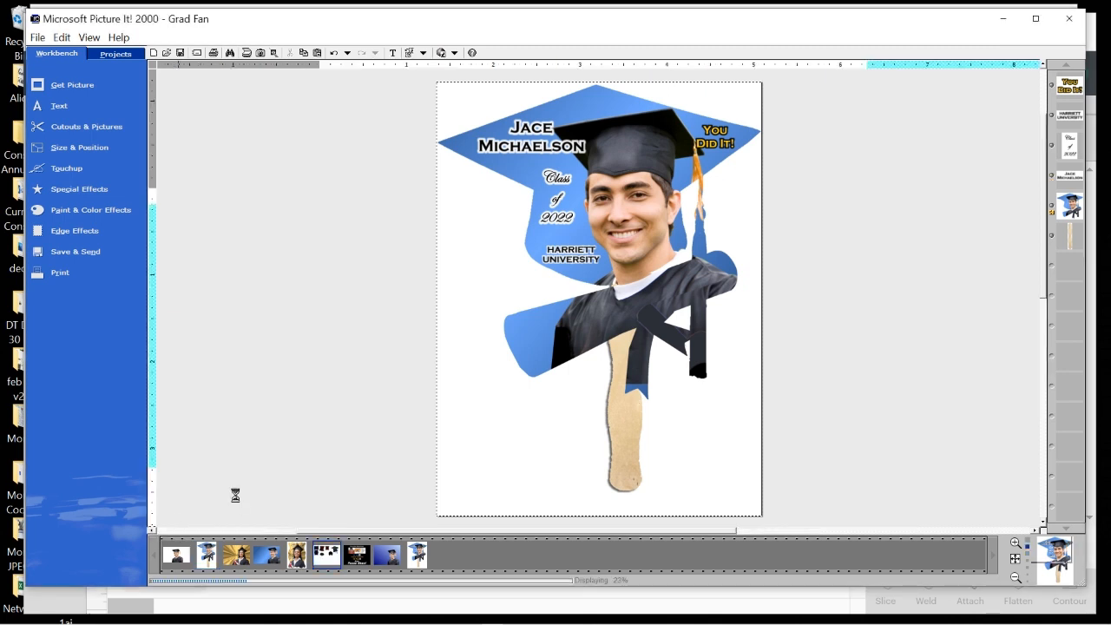
click(861, 354)
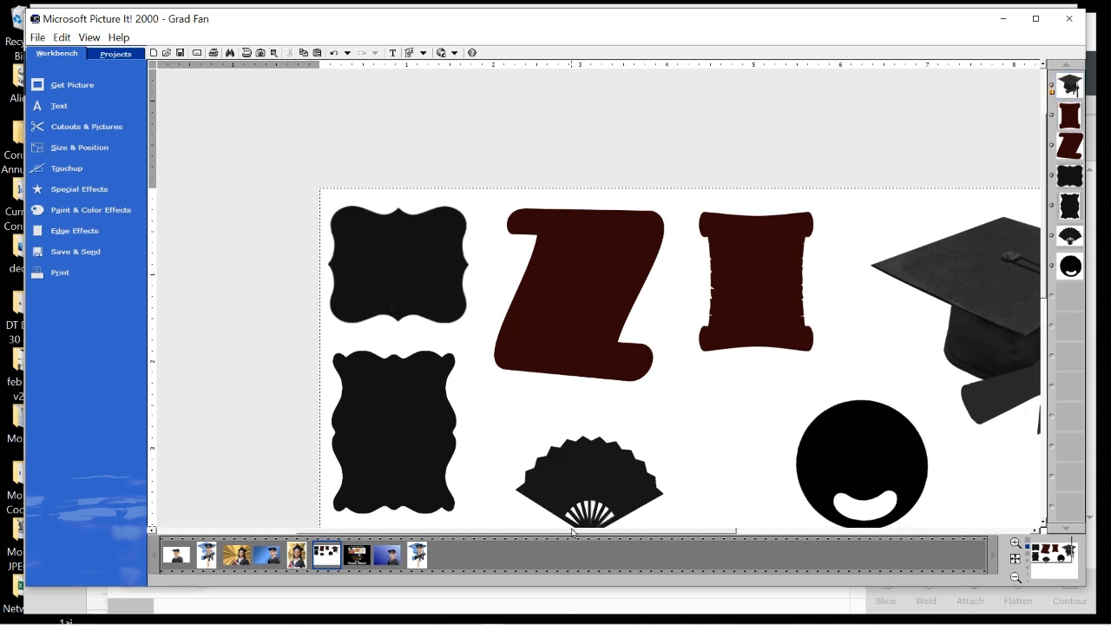
drag(574, 530, 726, 530)
Select the graduation cap shape and start a new blank picture.
click(753, 349)
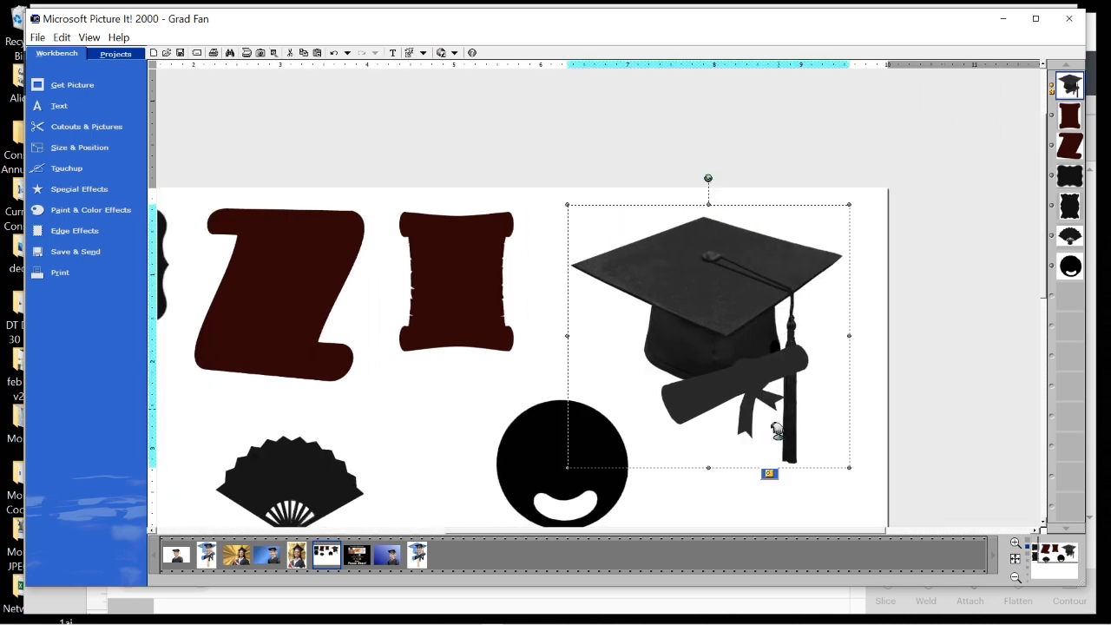
click(873, 461)
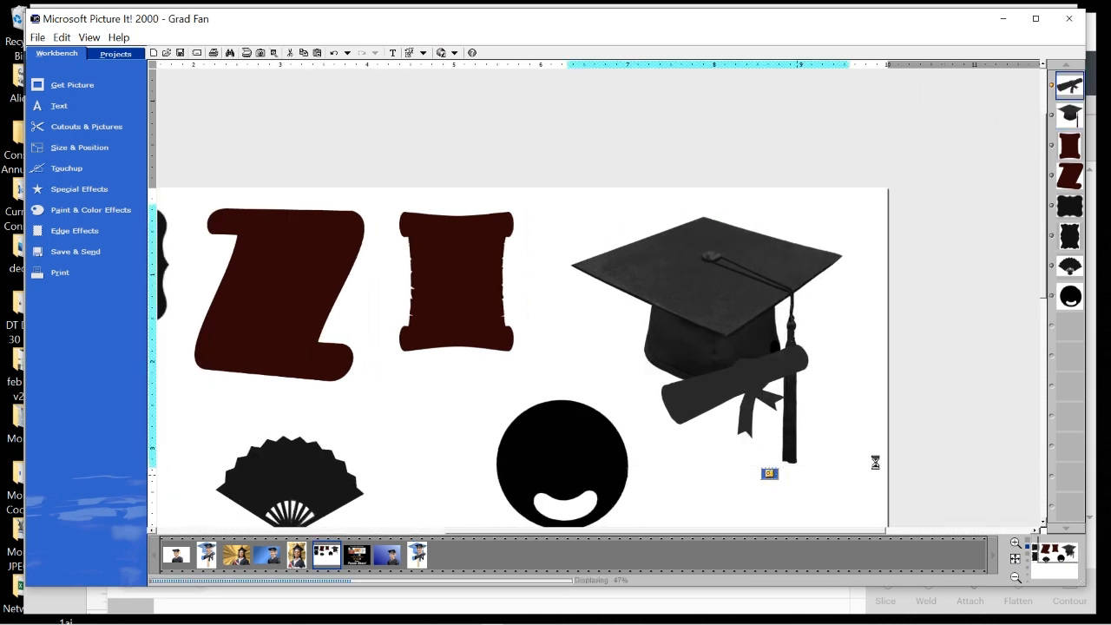
click(711, 256)
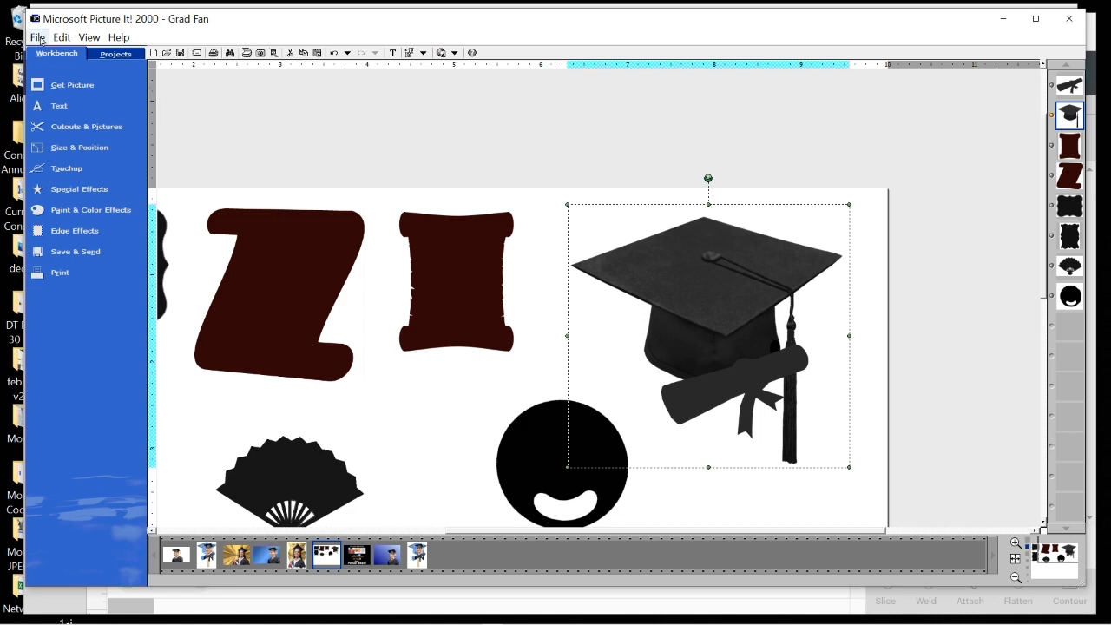
click(37, 37)
click(42, 54)
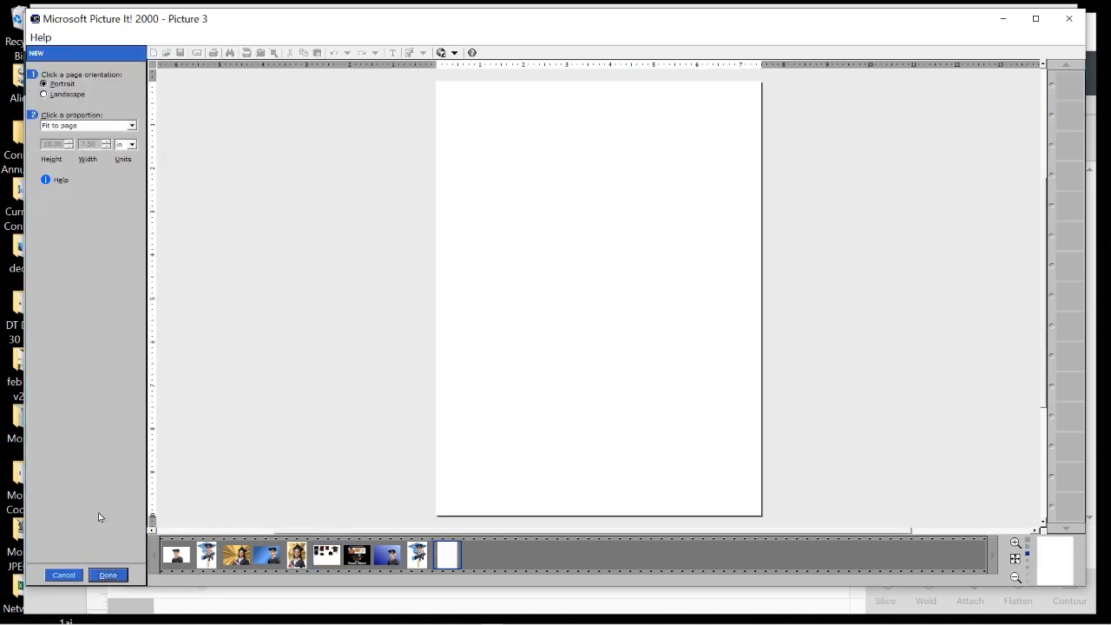
Accept the portrait page and place the graduation cap onto it.
click(111, 576)
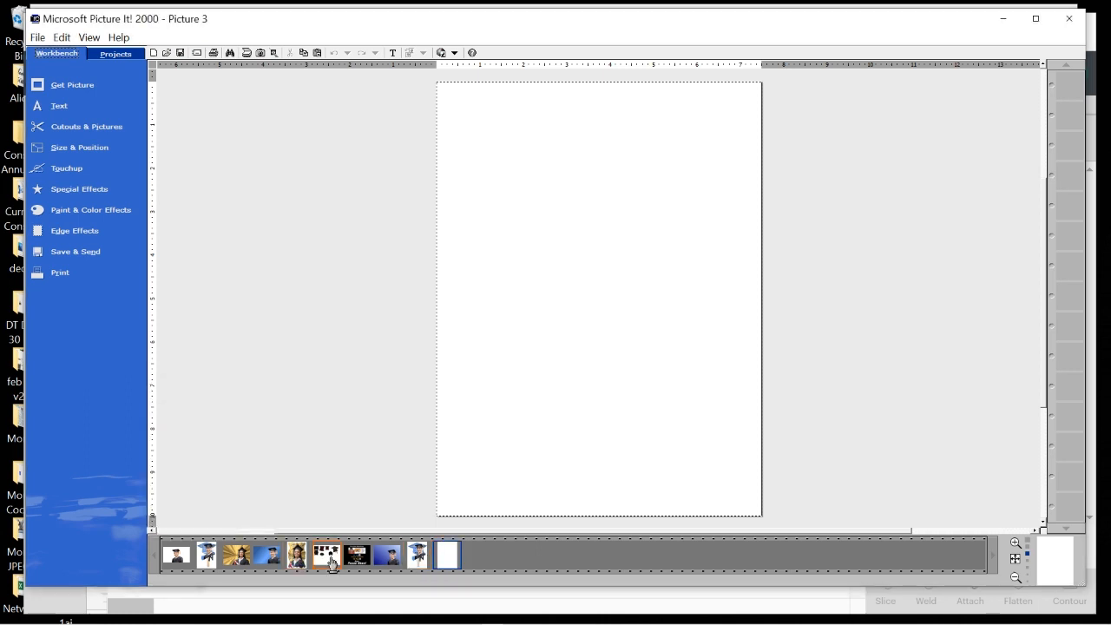
mouse_move(326, 555)
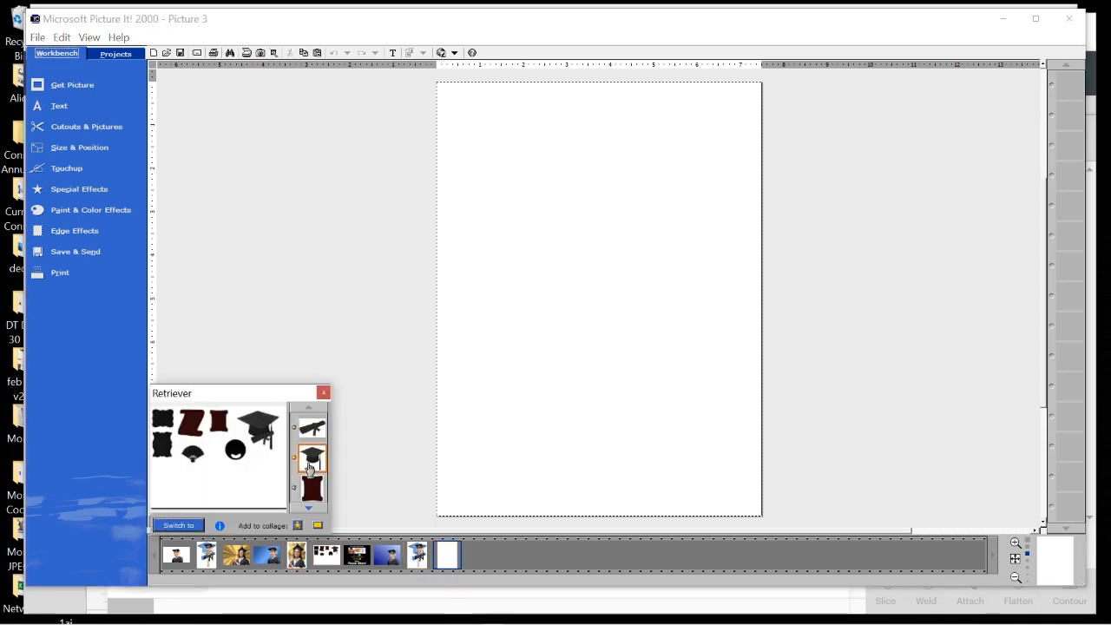
drag(313, 460, 578, 186)
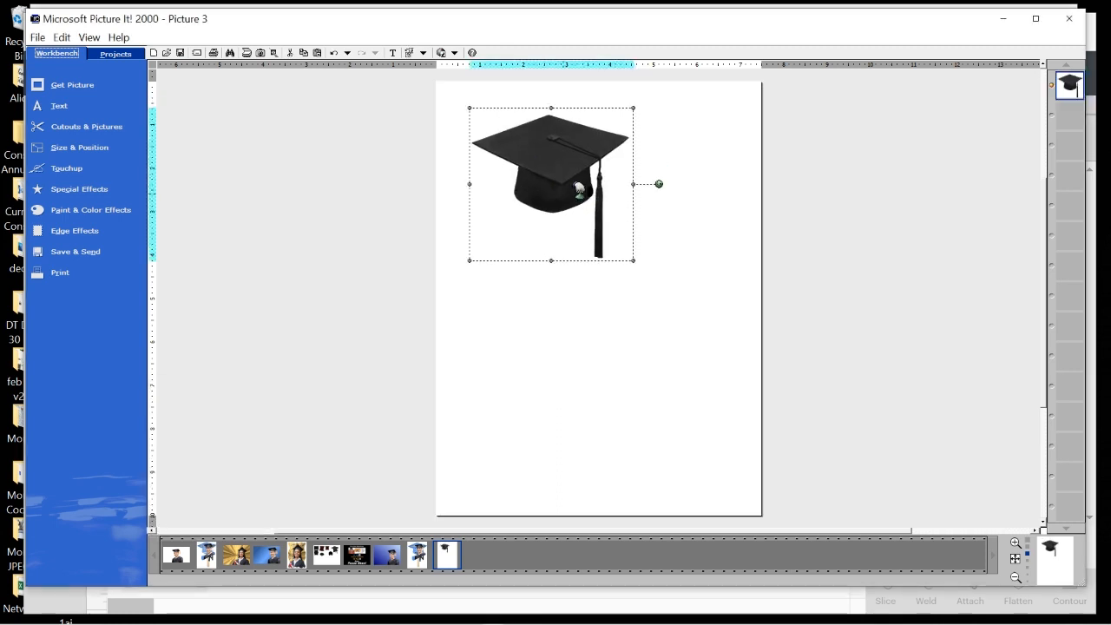
Resize and move the cap so it spans the page width across the top.
drag(635, 261, 779, 466)
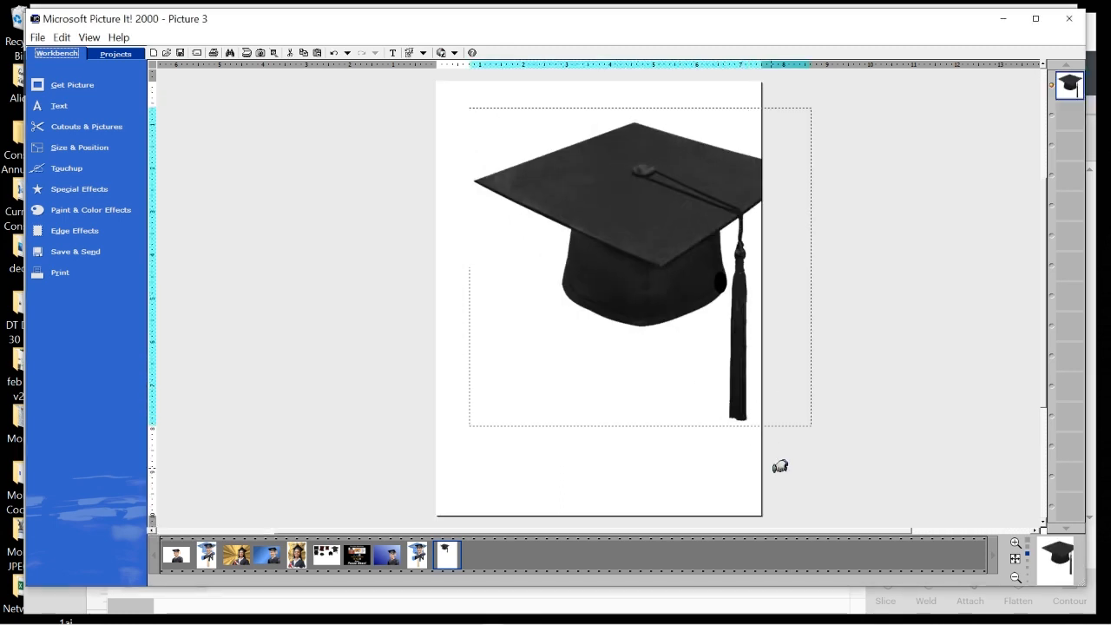
drag(654, 290, 610, 252)
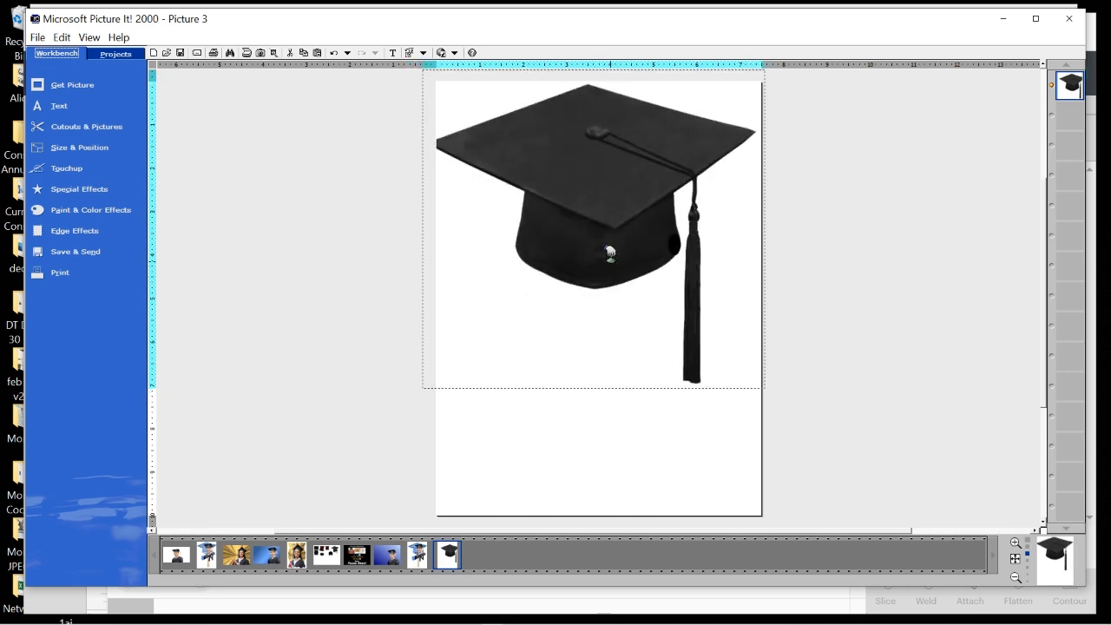
drag(422, 391, 442, 377)
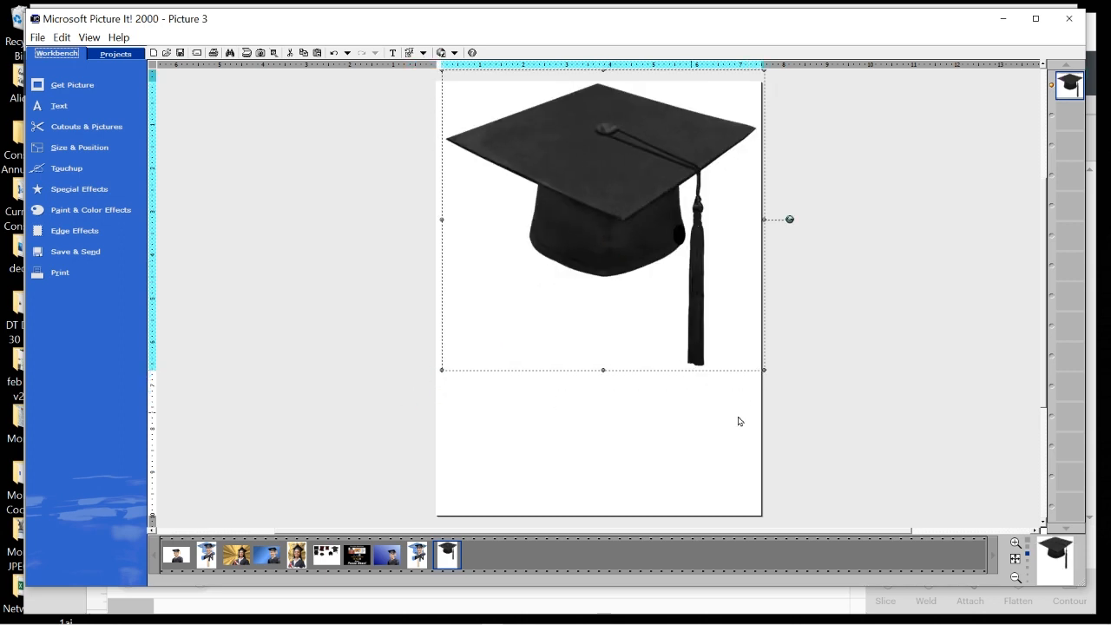
drag(763, 369, 769, 376)
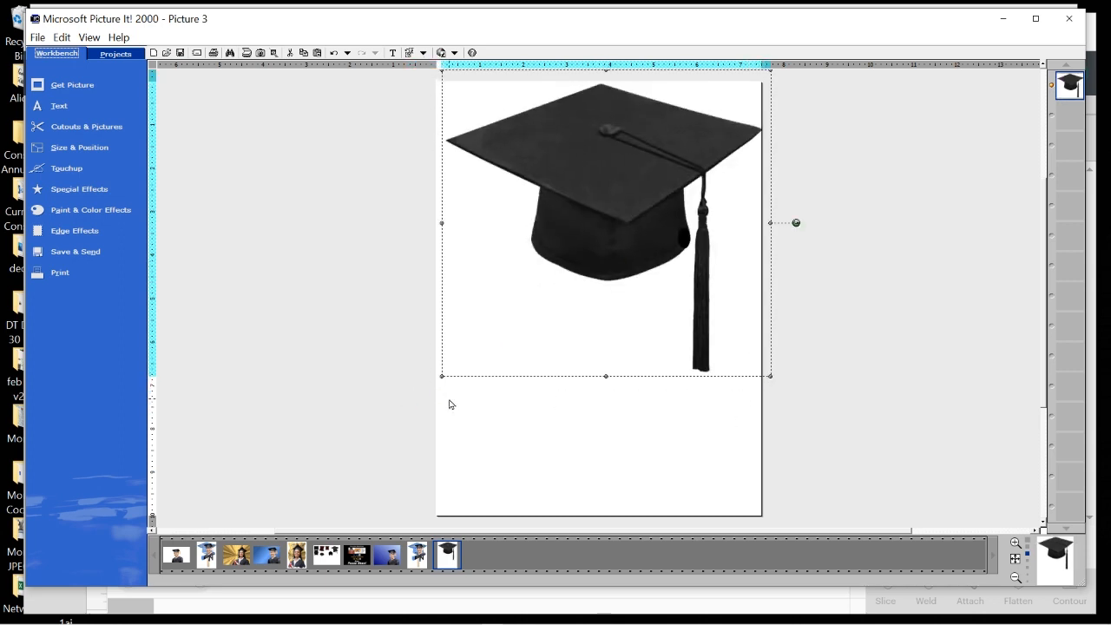
drag(438, 376, 432, 387)
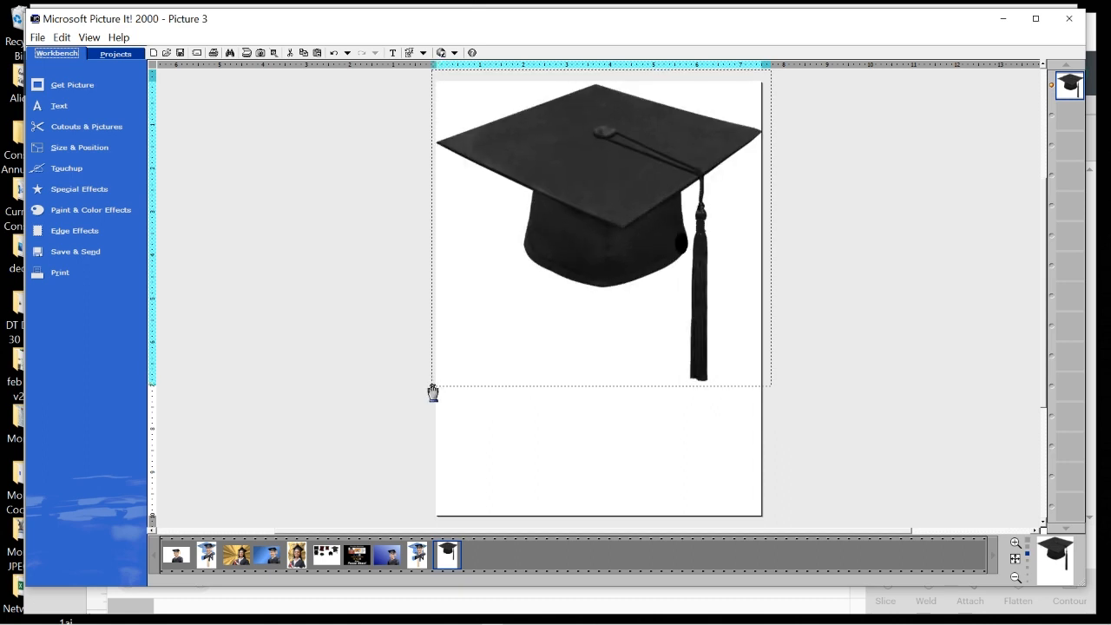
drag(604, 231, 602, 237)
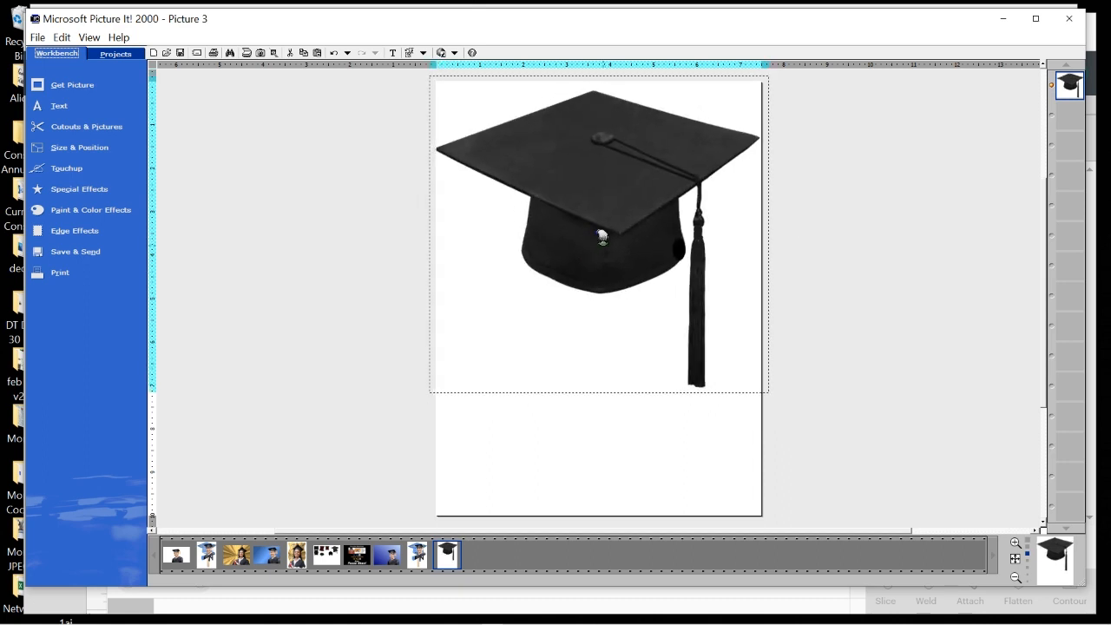
drag(769, 392, 765, 387)
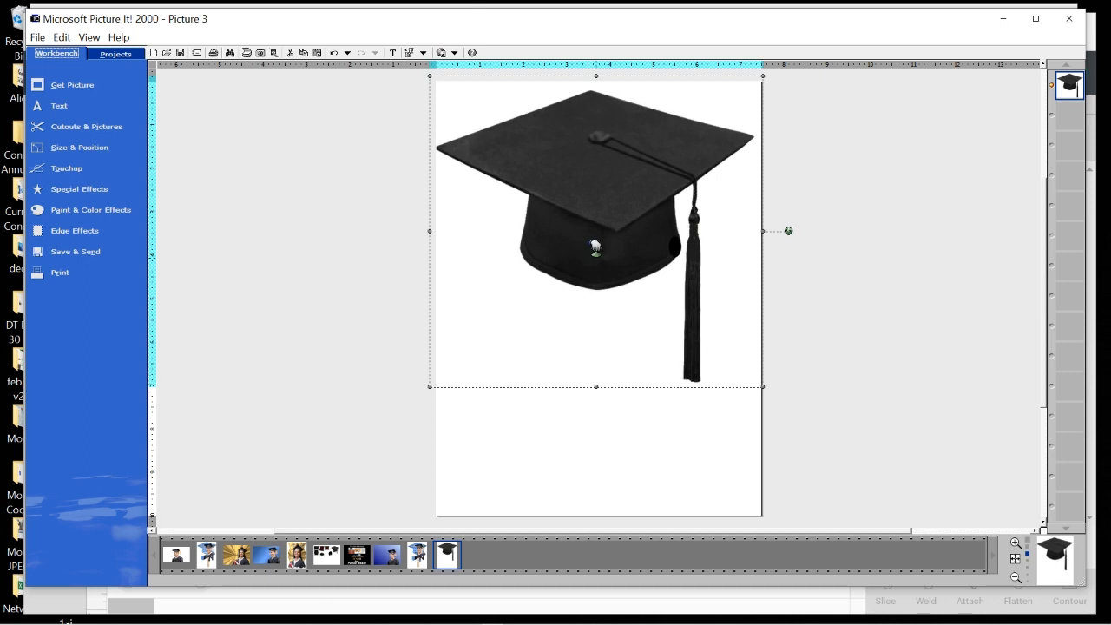
drag(594, 246, 600, 252)
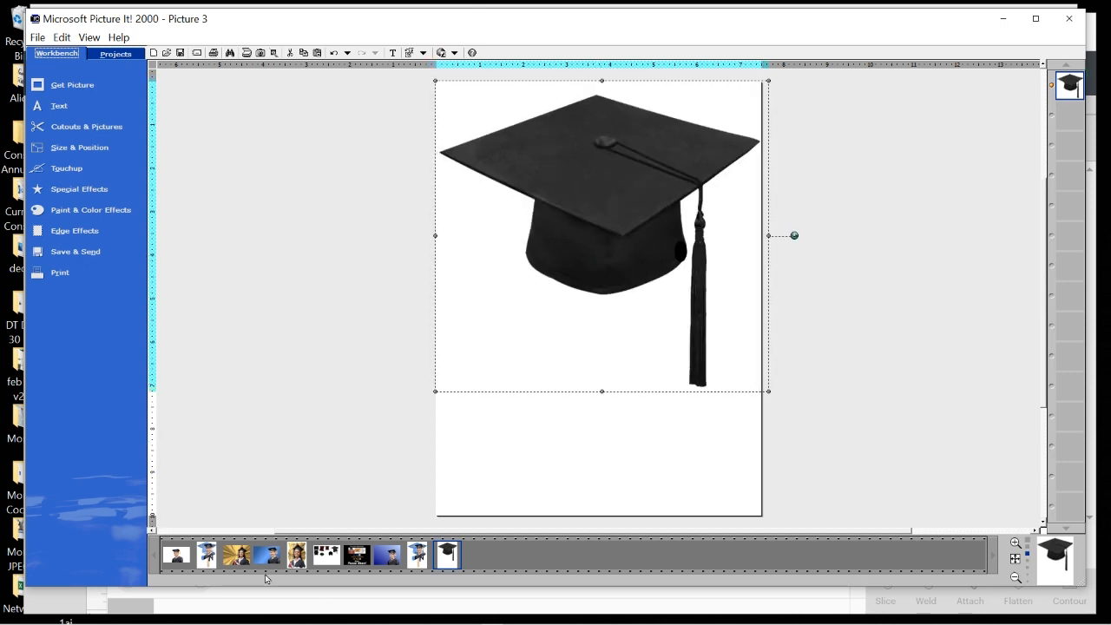
Fill the cap cutout with the graduate photo.
click(92, 129)
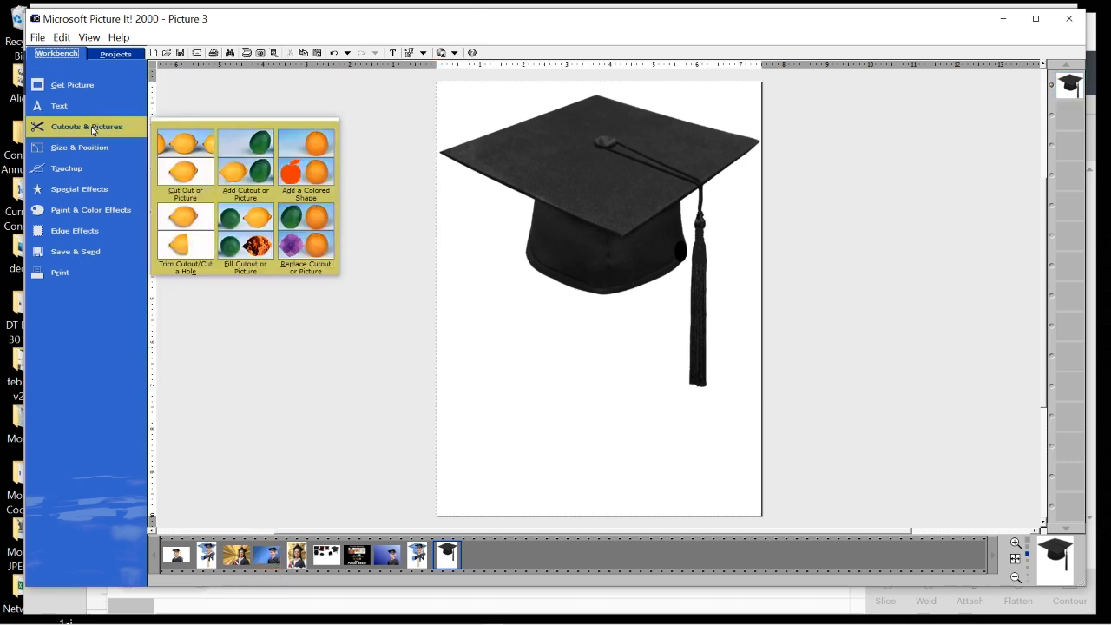
click(252, 237)
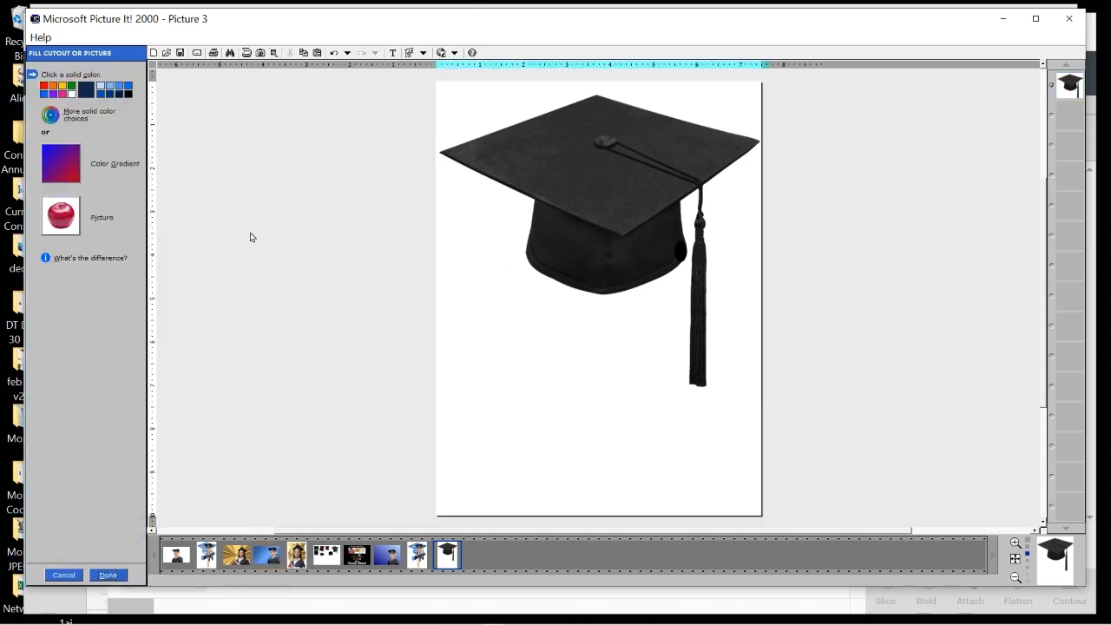
click(62, 217)
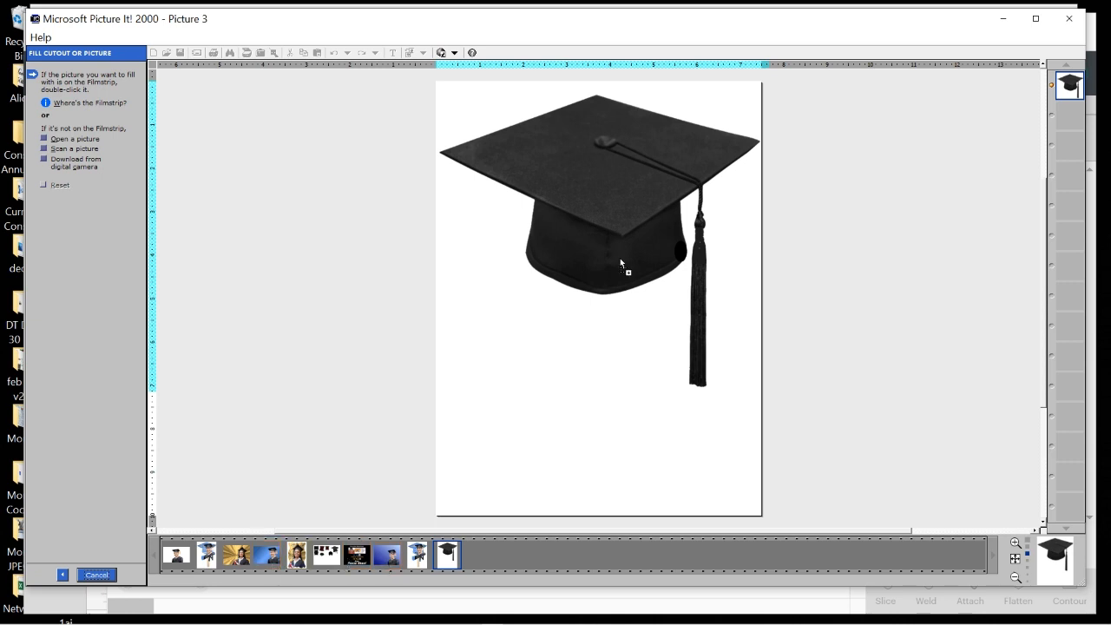
drag(620, 257, 581, 190)
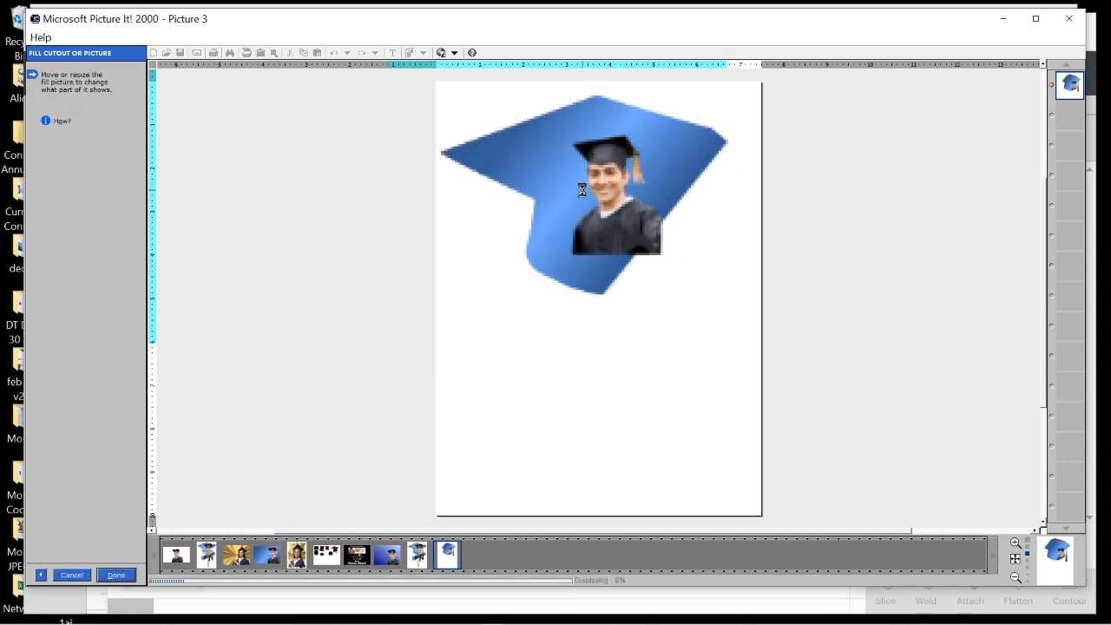
Enlarge the photo inside the cap so the face sits centred, then finish the fill.
drag(379, 347, 223, 488)
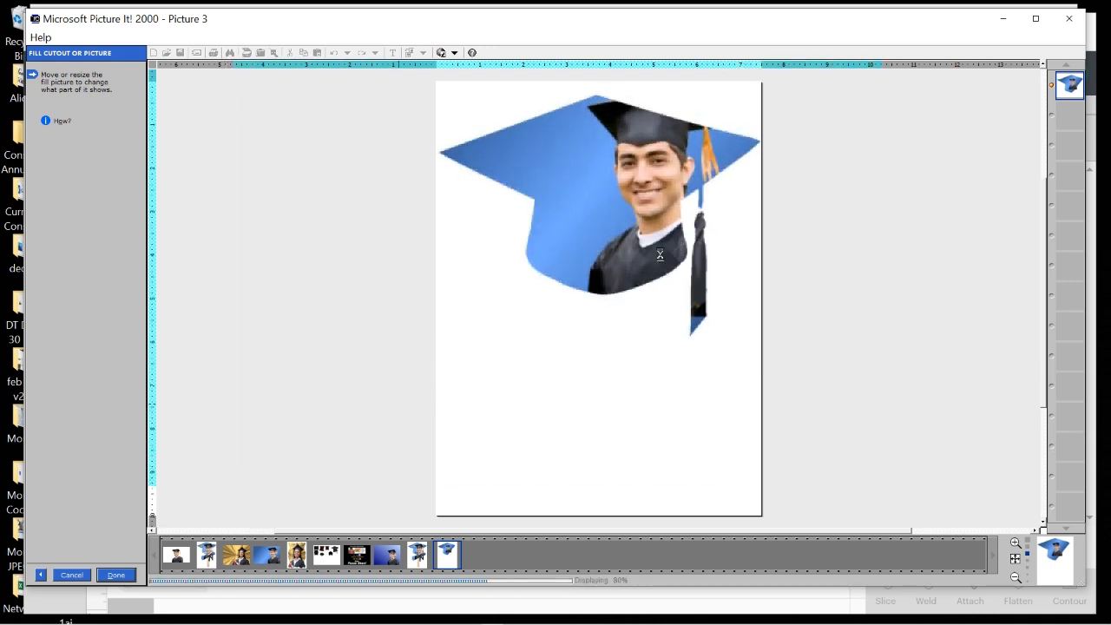
drag(650, 184, 627, 208)
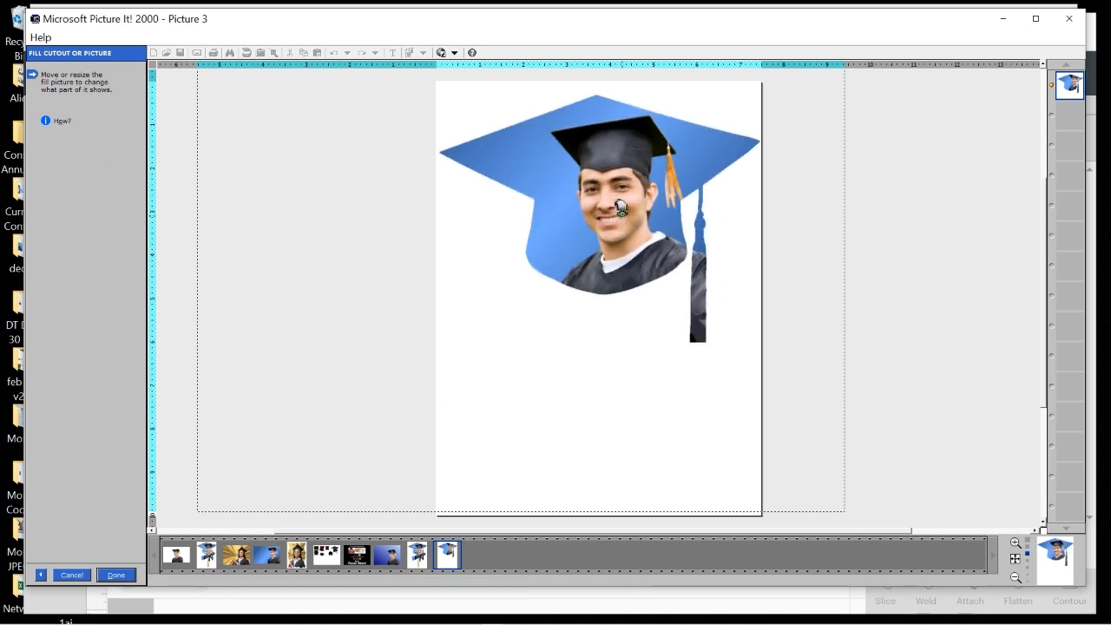
drag(620, 207, 622, 204)
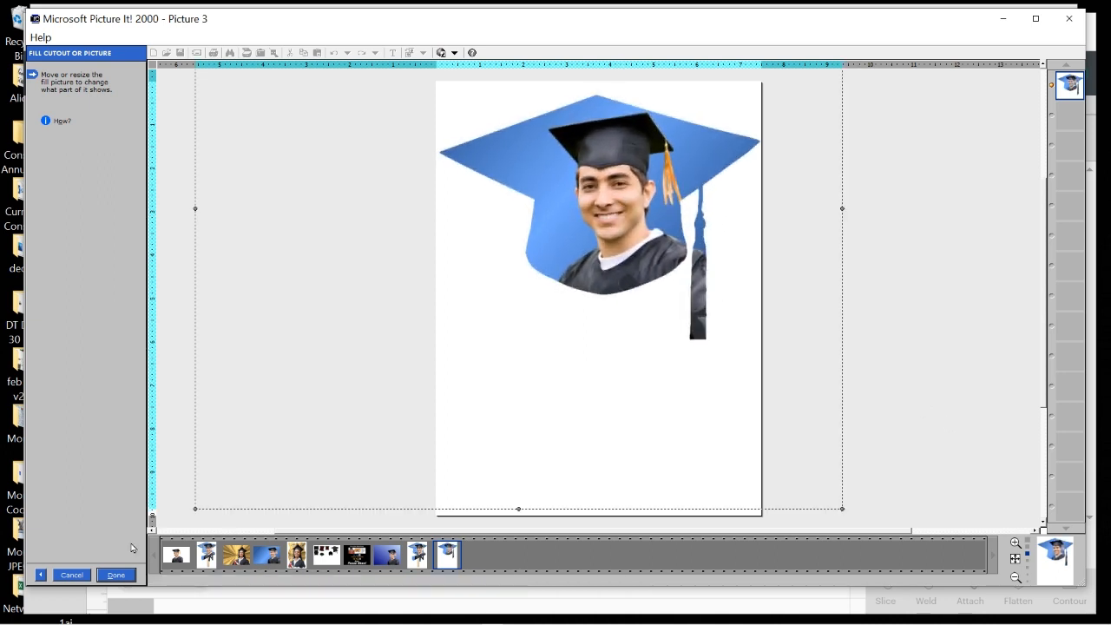
click(116, 576)
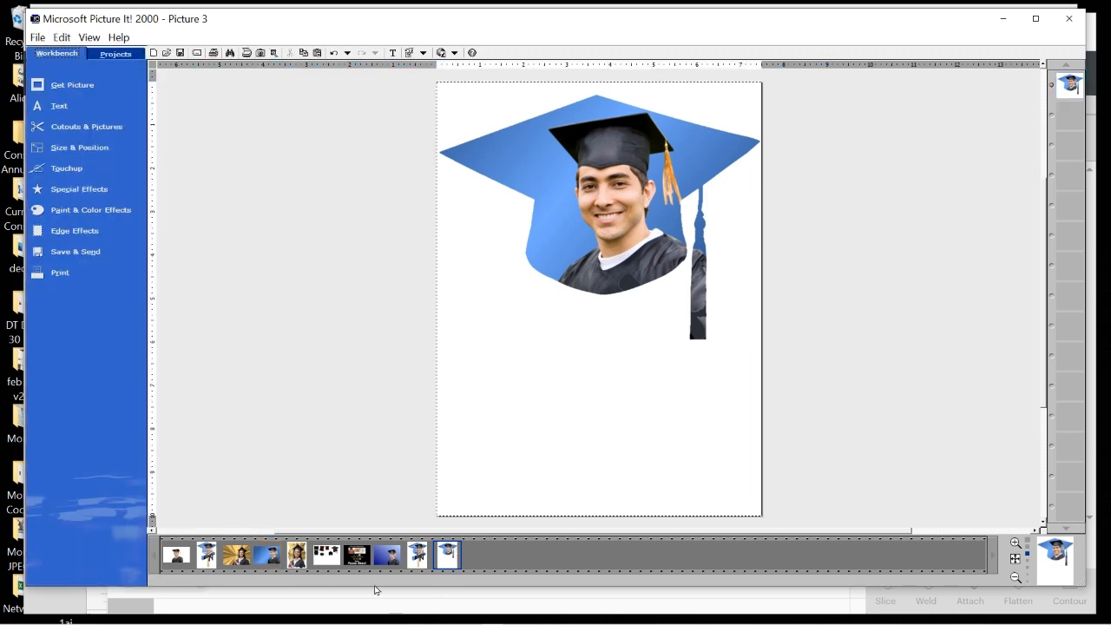
Add the two-line Harriett University text to the cap and shrink it beside the graduate's face.
mouse_move(420, 566)
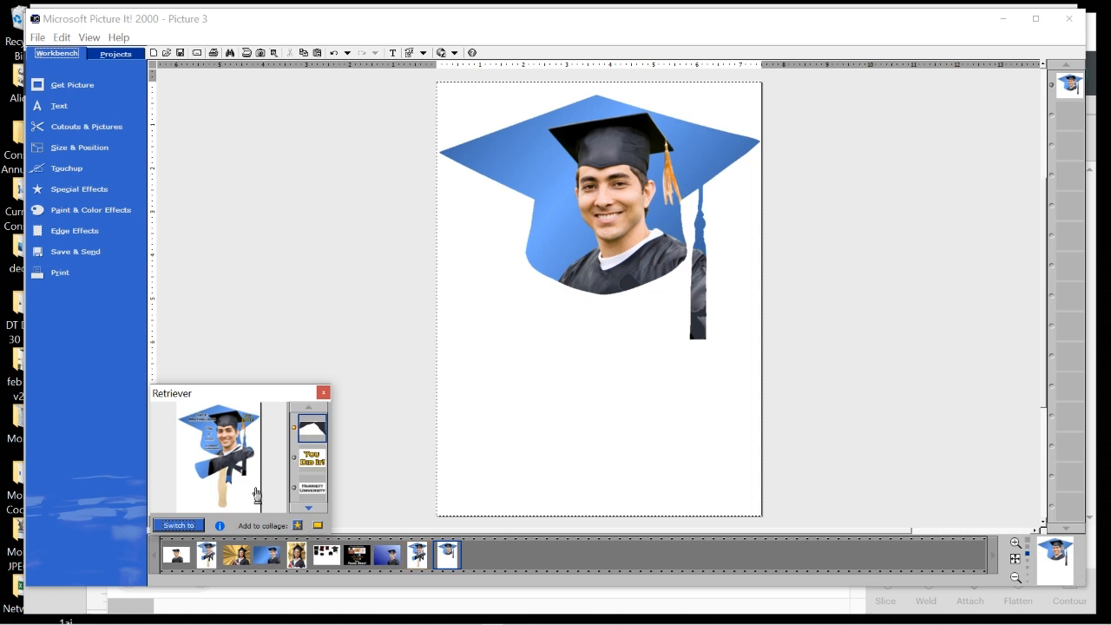
drag(317, 496, 576, 211)
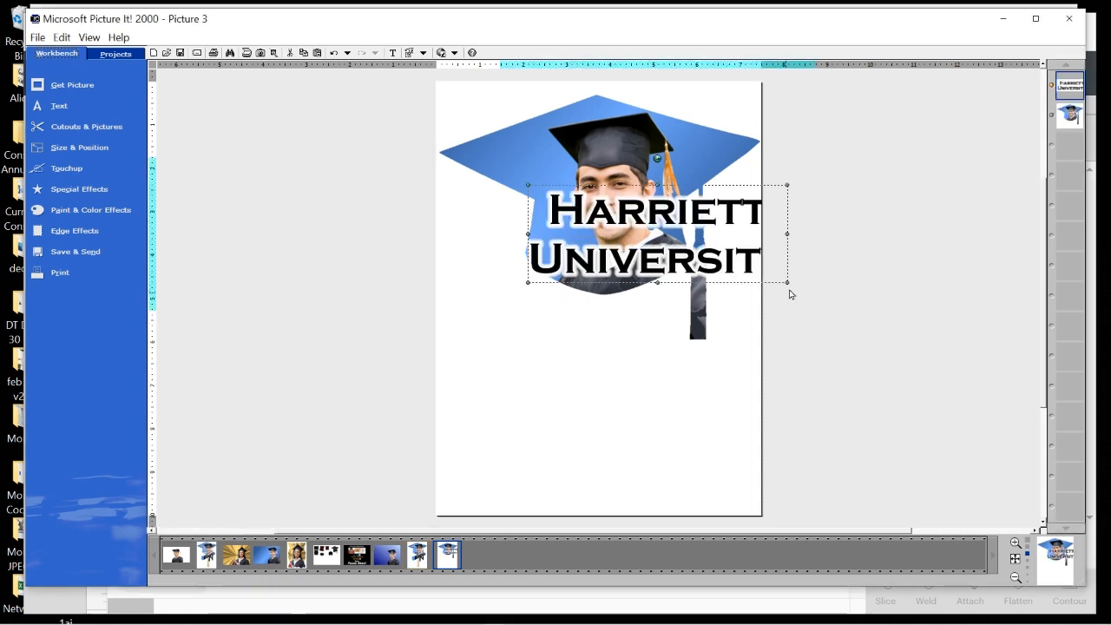
drag(795, 293, 561, 237)
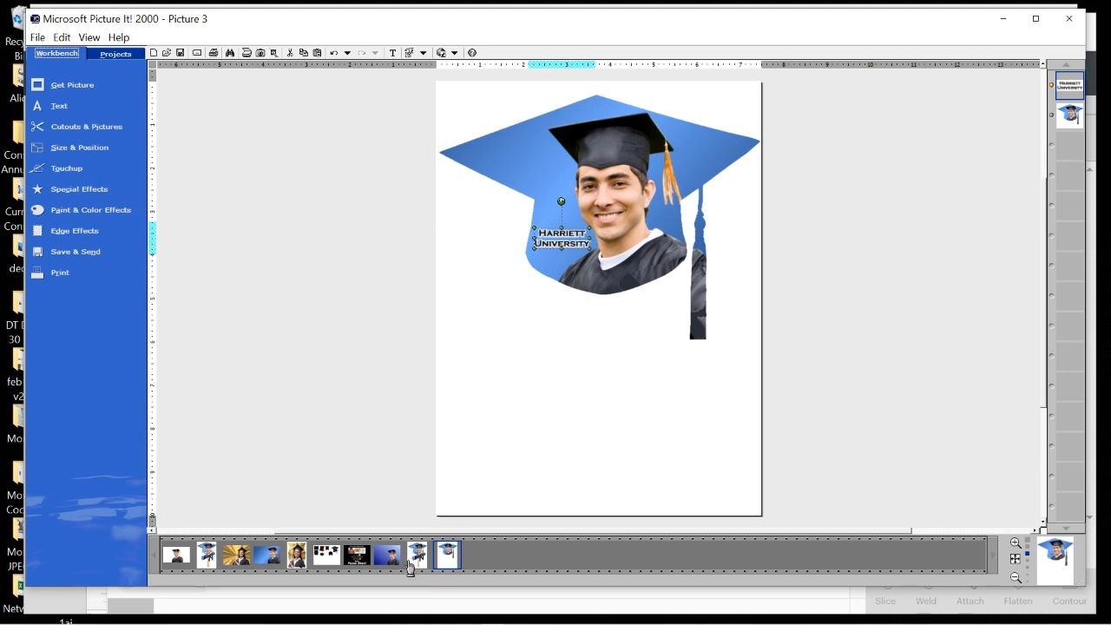
Start Save As and set the file type to Portable Network Graphics (PNG).
click(38, 37)
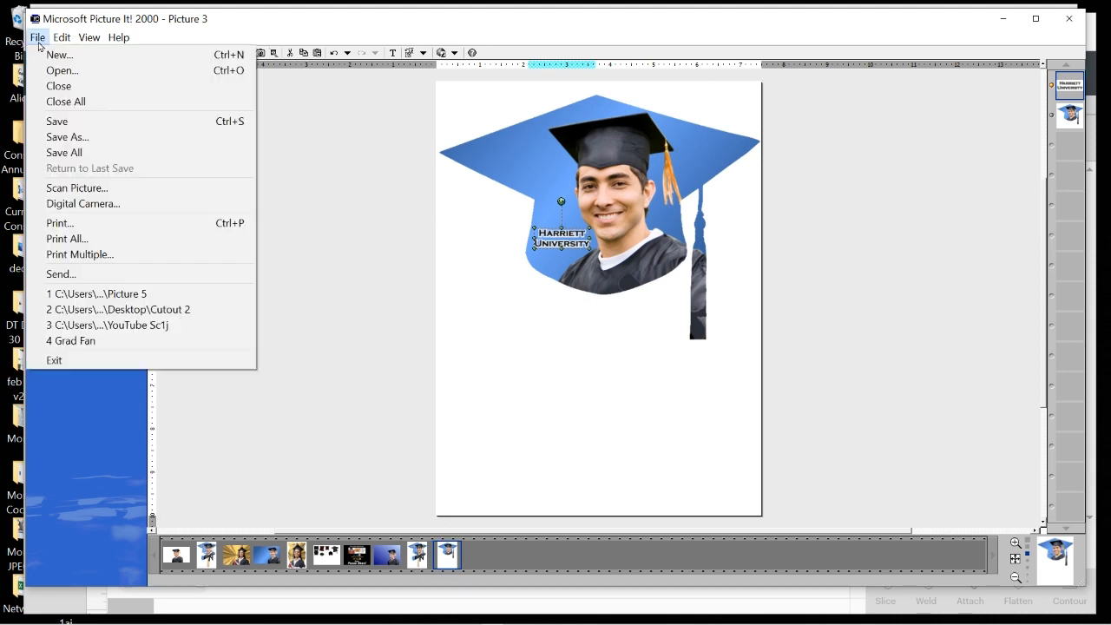
click(69, 139)
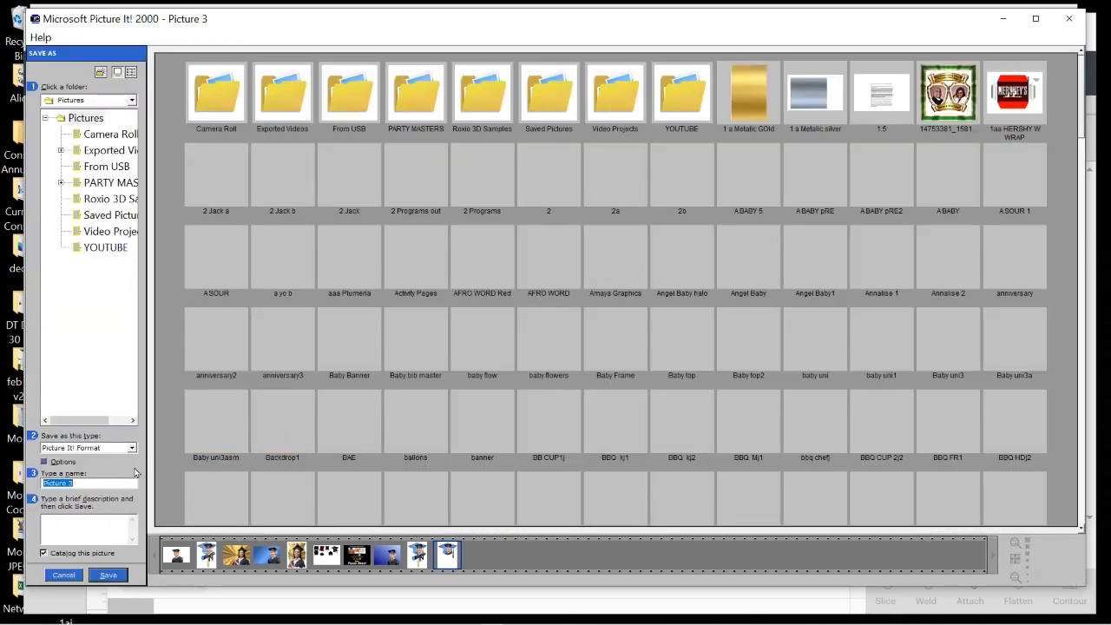
click(133, 450)
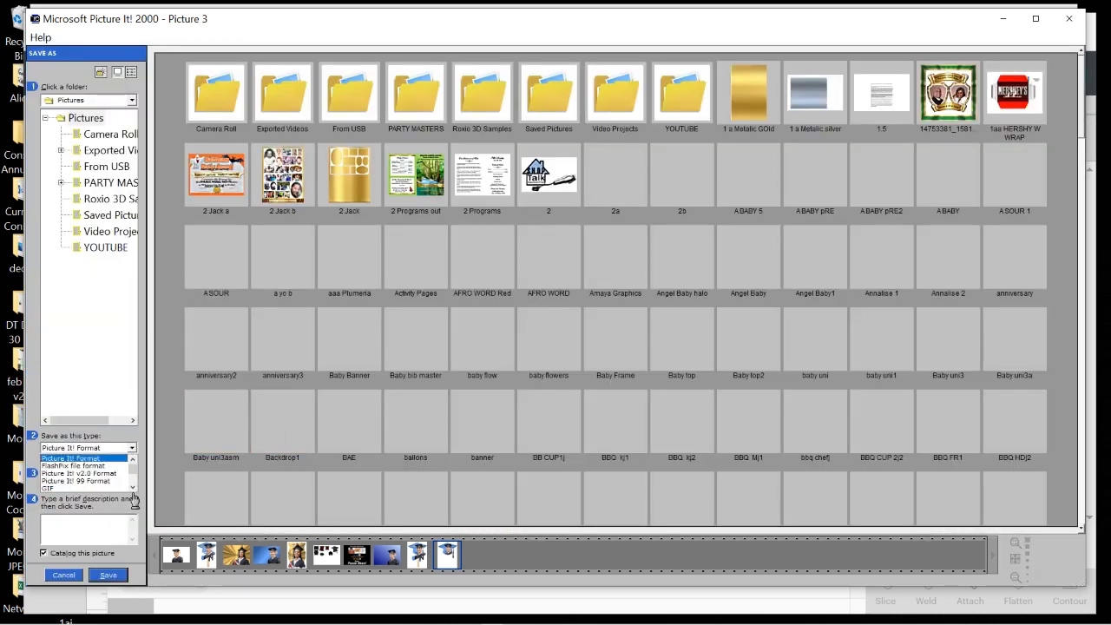
click(132, 457)
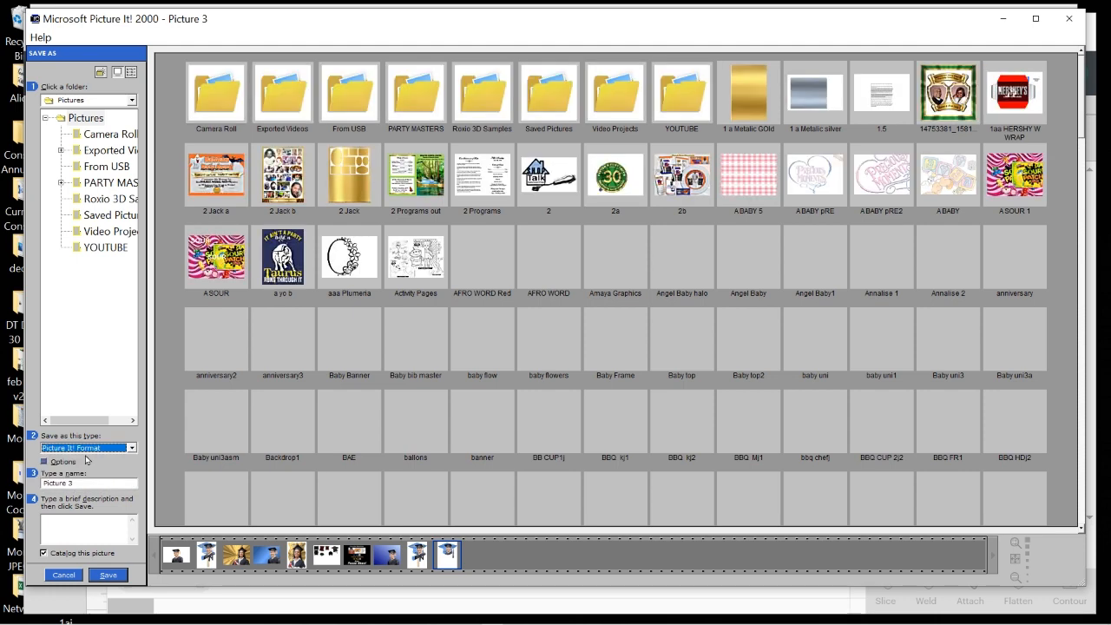
click(132, 449)
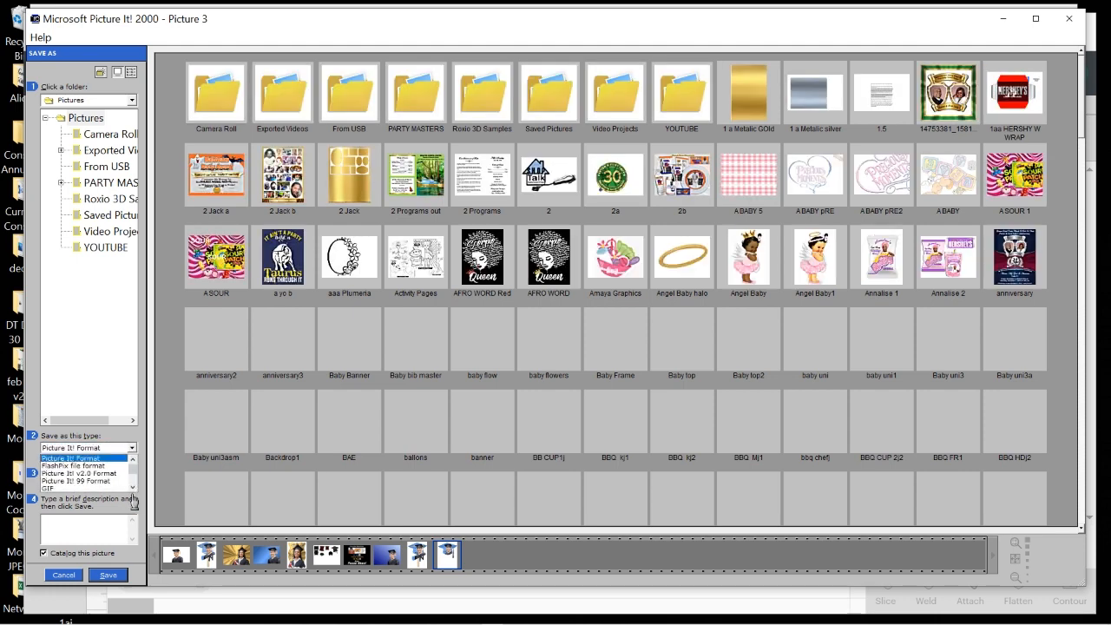
click(134, 488)
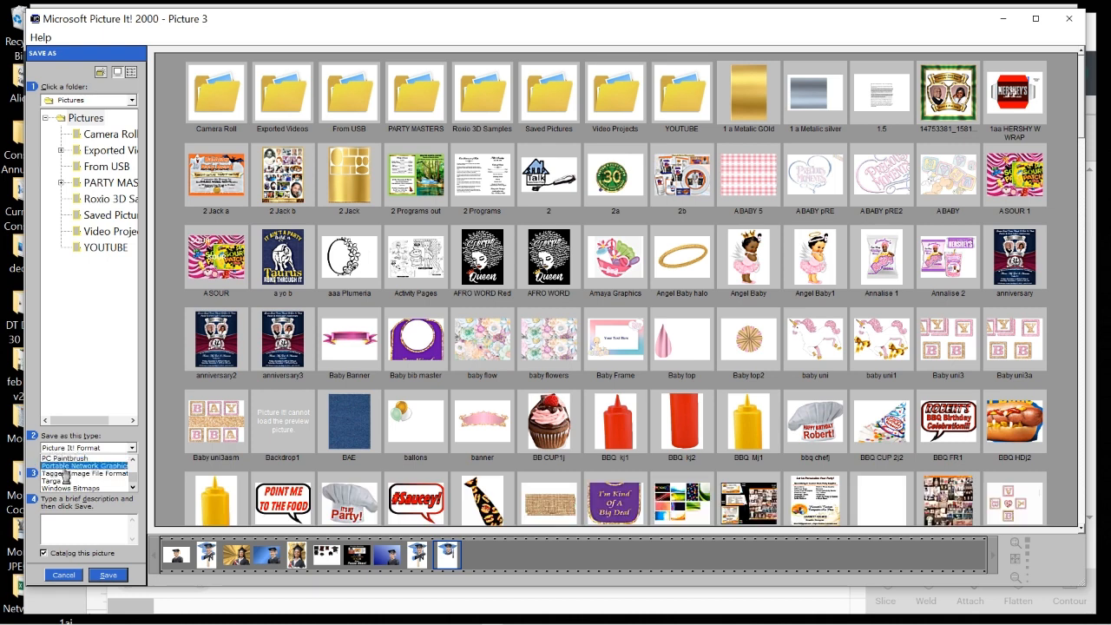
click(82, 466)
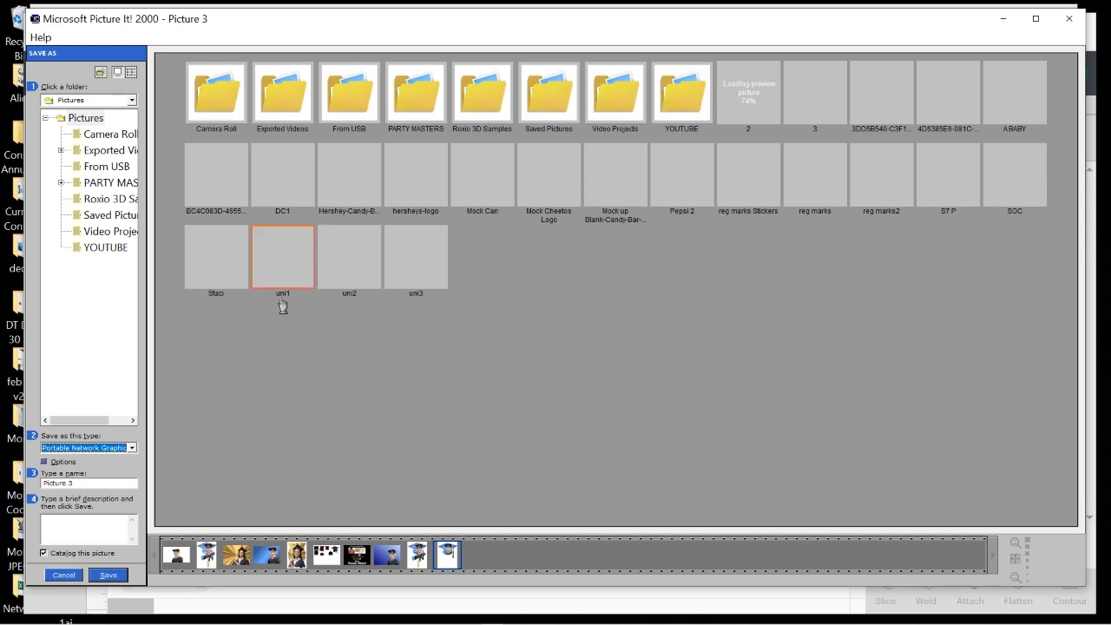
Save the picture into the Downloads folder under the new name 'f'.
click(132, 101)
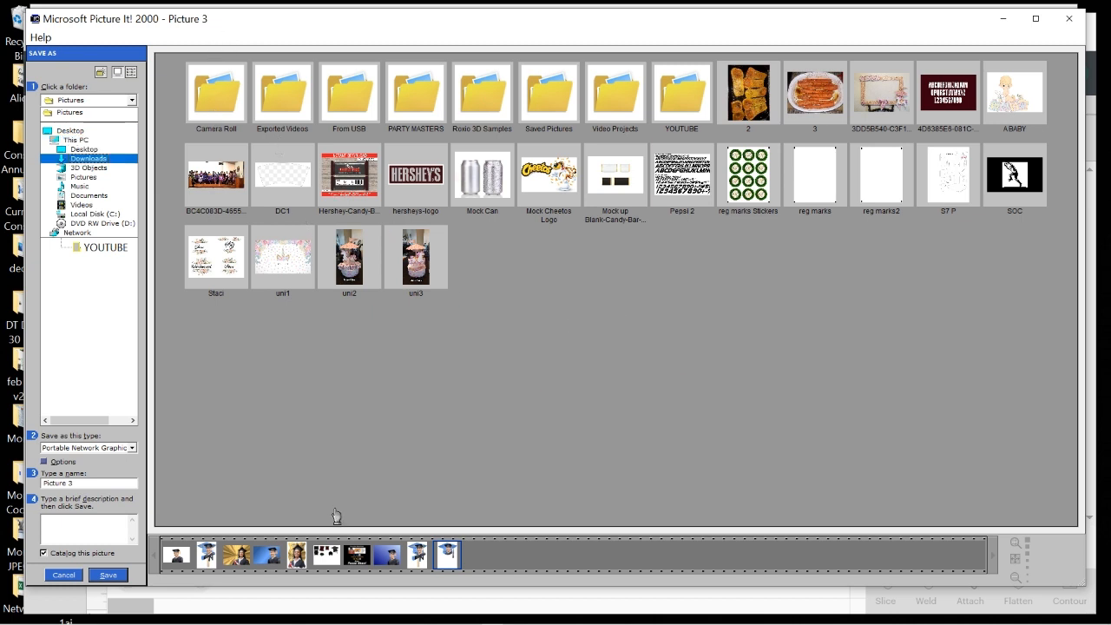
click(112, 165)
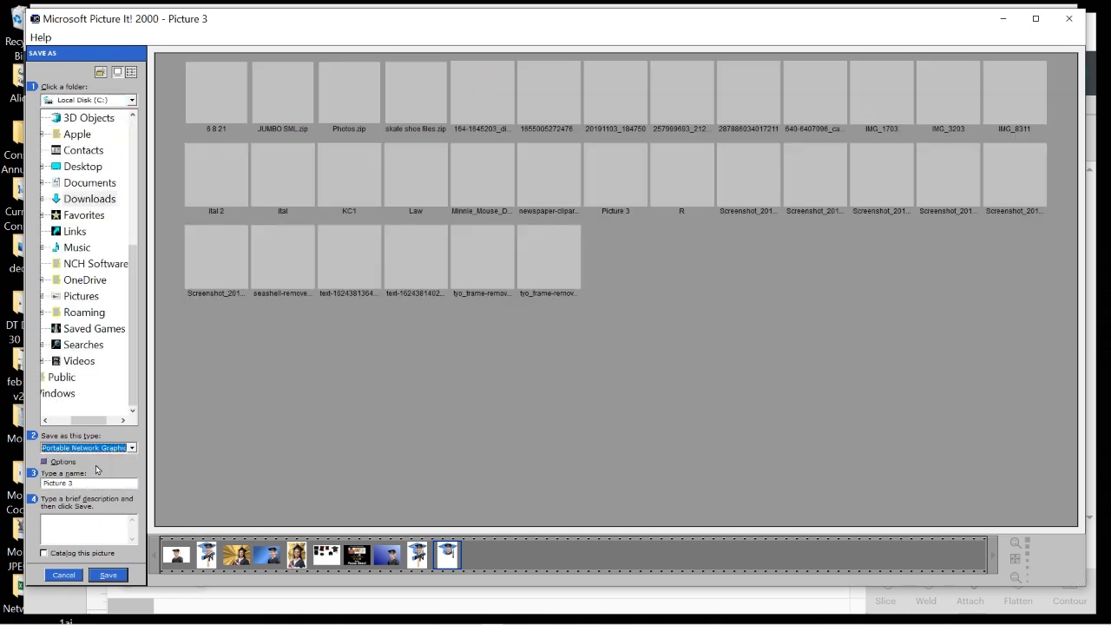
click(101, 483)
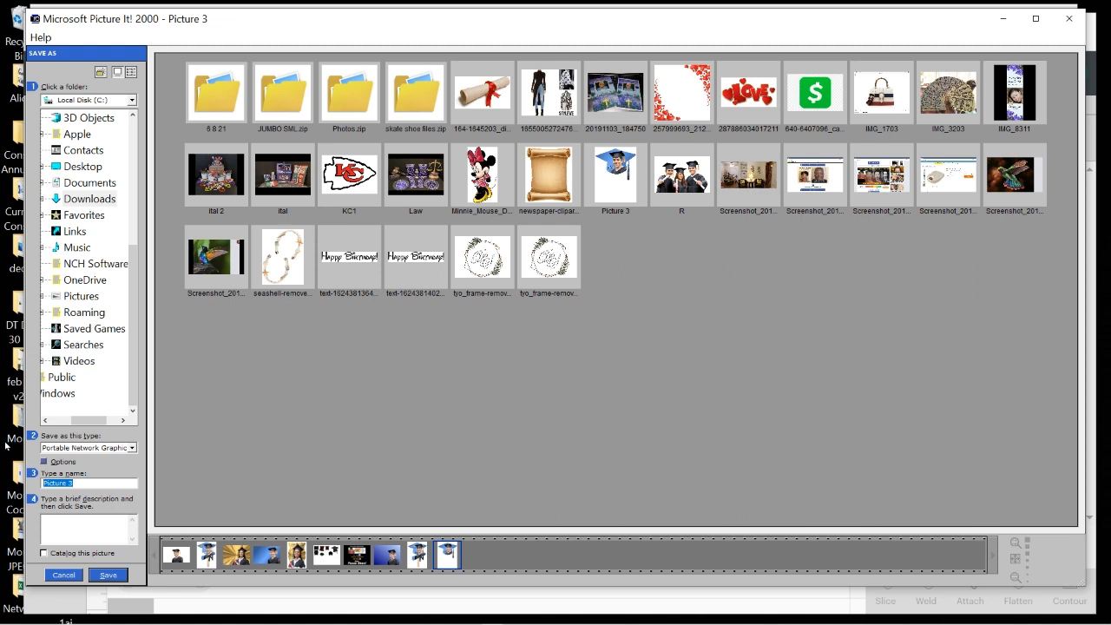
text(face)
click(108, 577)
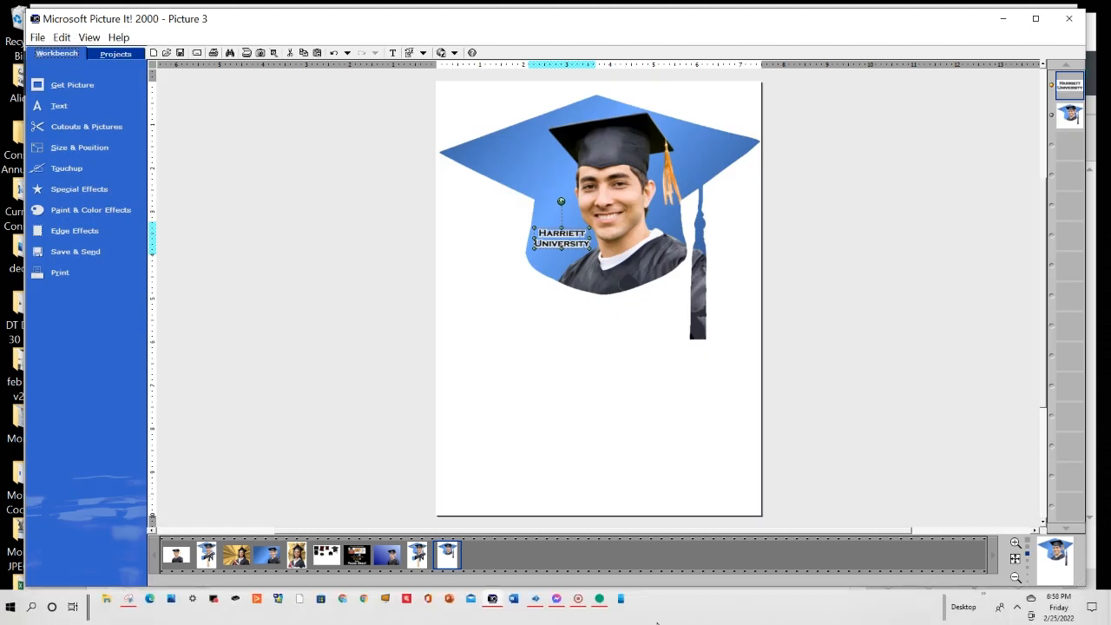
In Cricut Design Space, Upload Image and open the grad-cap PNG from Downloads.
click(599, 598)
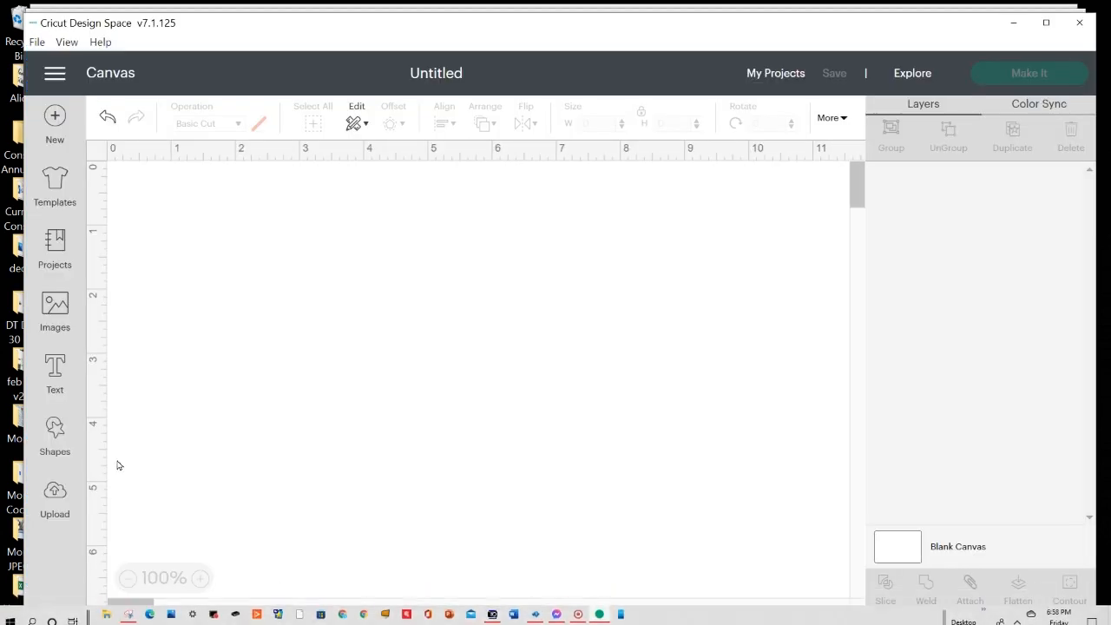
click(56, 496)
click(352, 355)
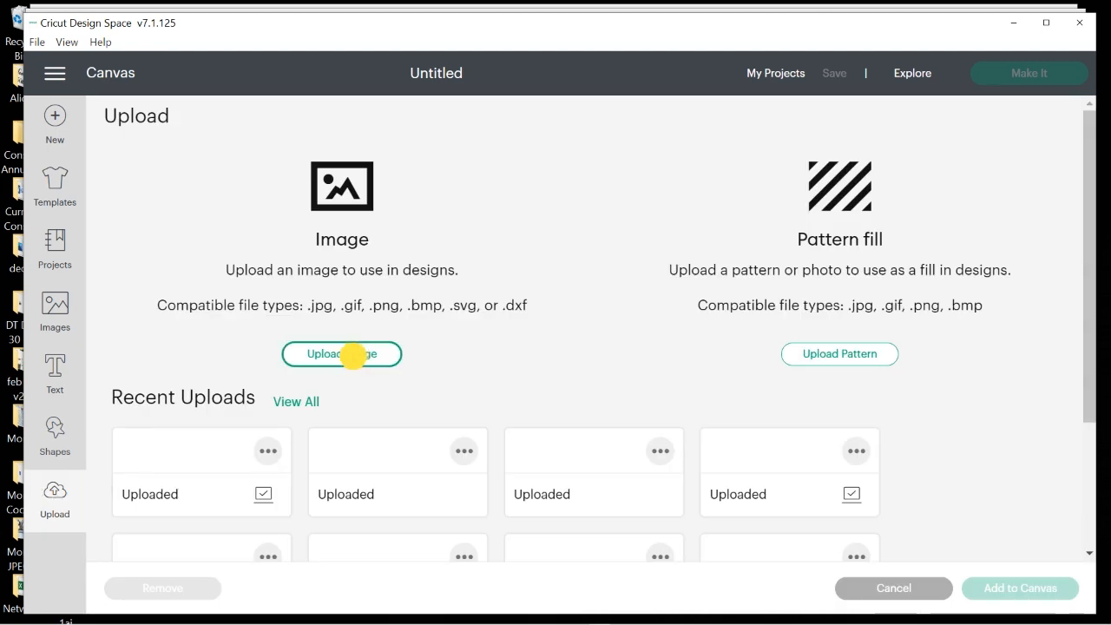
click(615, 340)
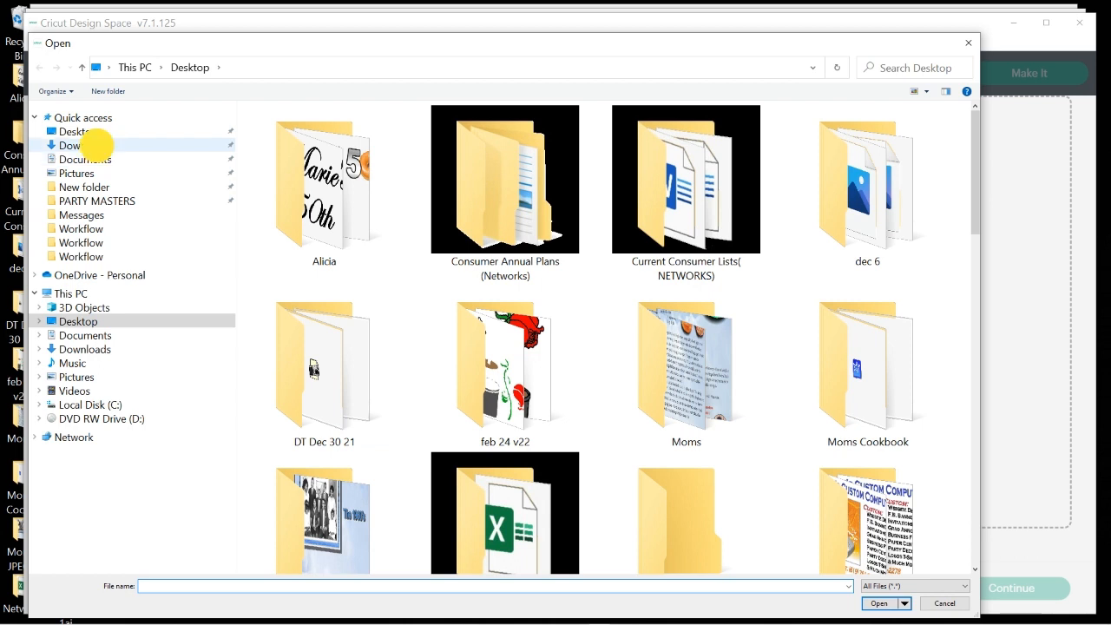
click(96, 145)
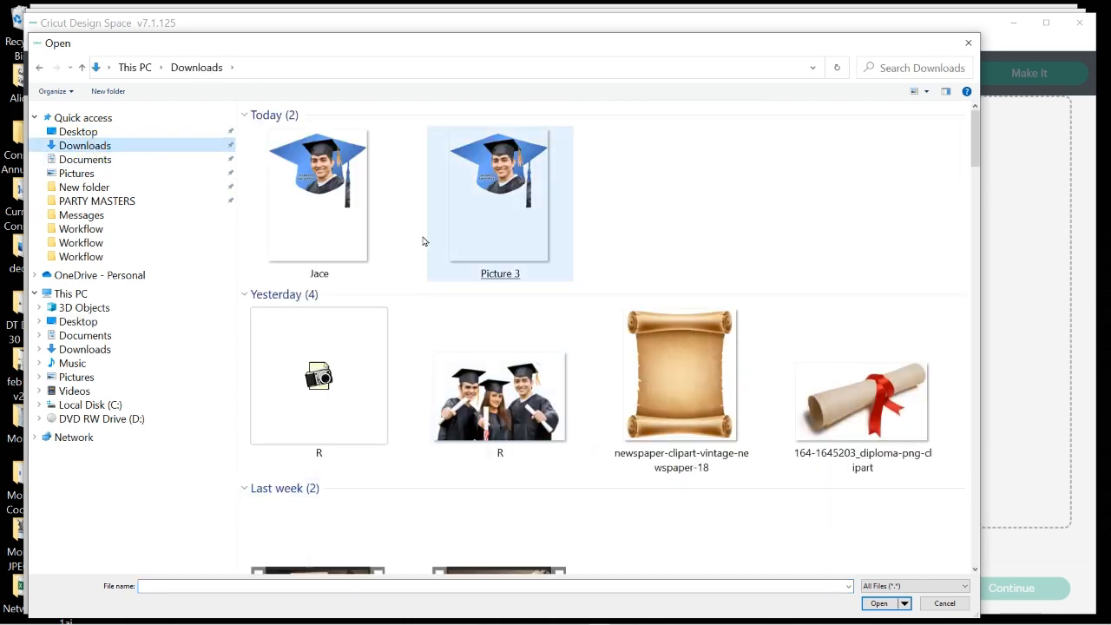
click(310, 192)
double_click(310, 193)
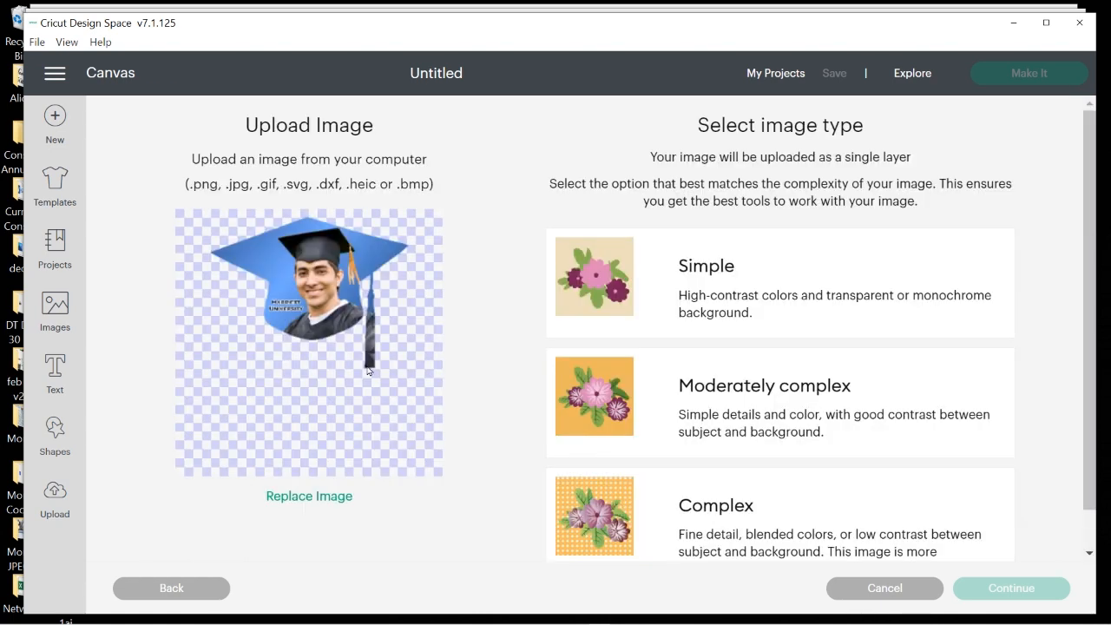
Mark the grad-cap as a Complex image and upload it as a Print Then Cut image.
click(622, 527)
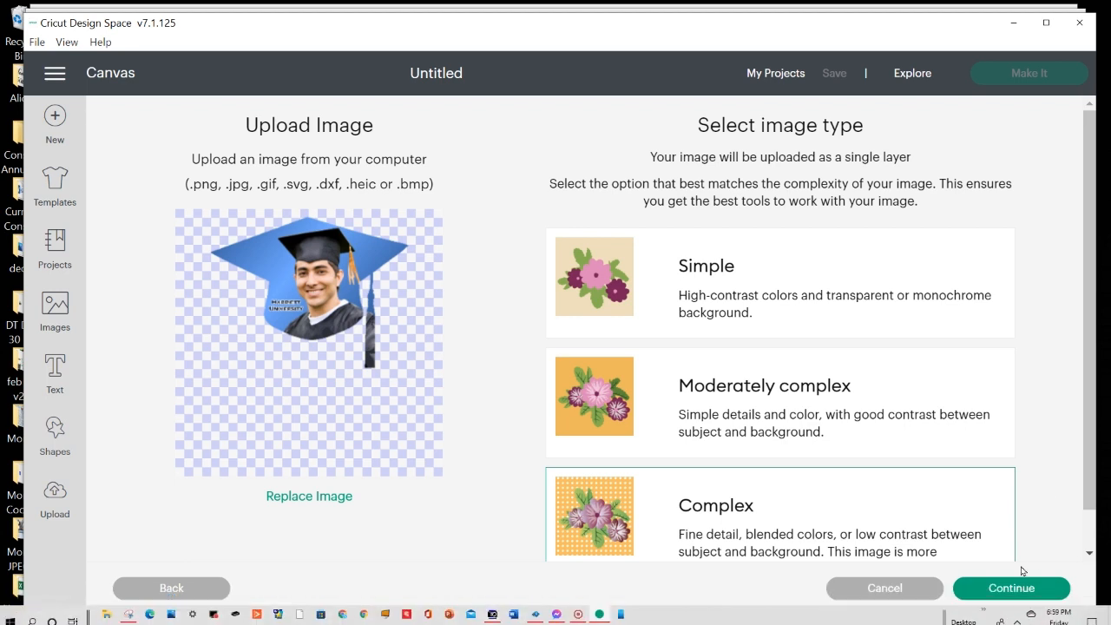
click(1018, 599)
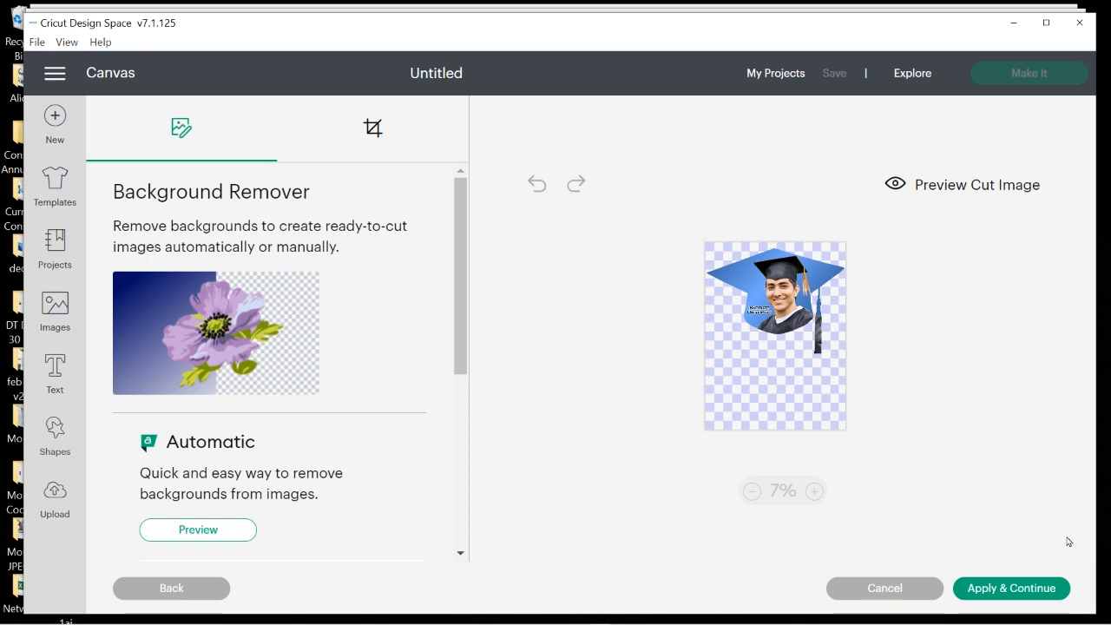
click(1011, 589)
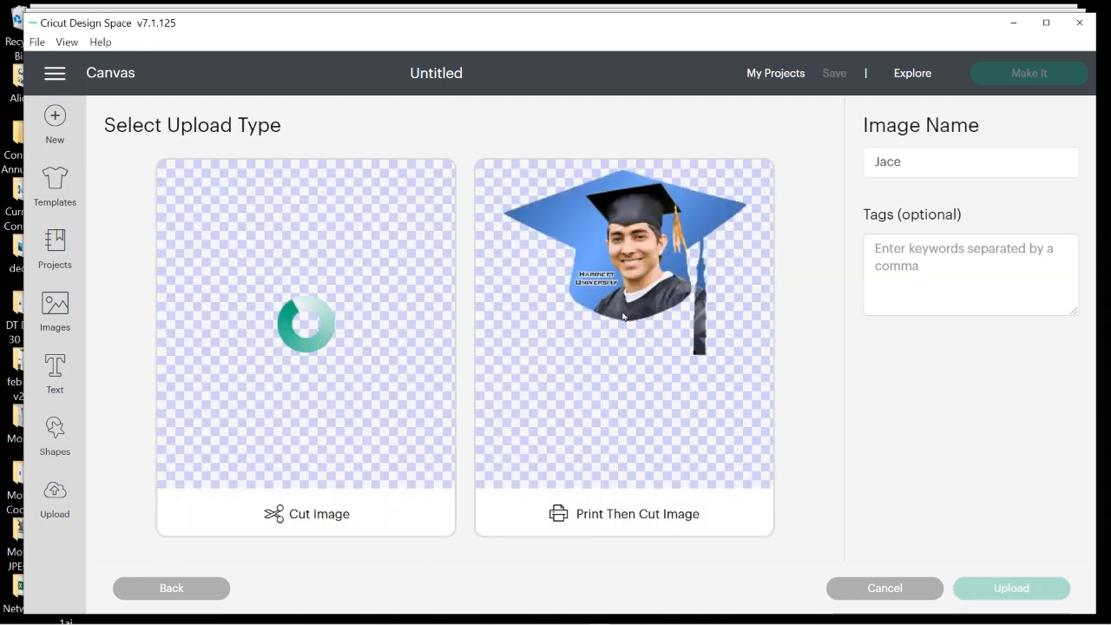
click(638, 255)
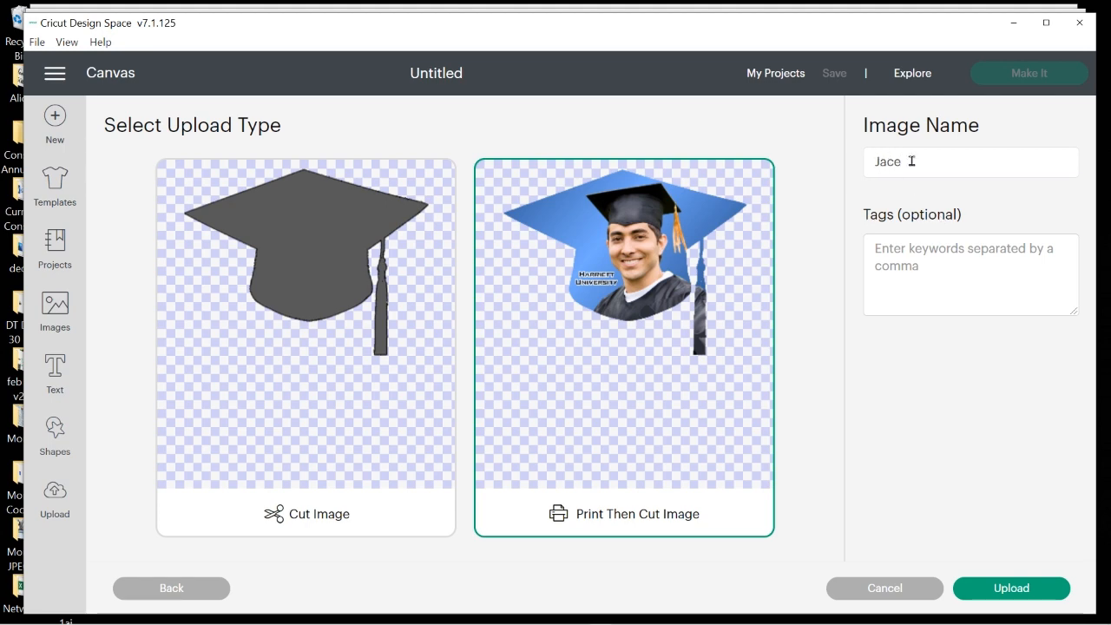
click(1019, 588)
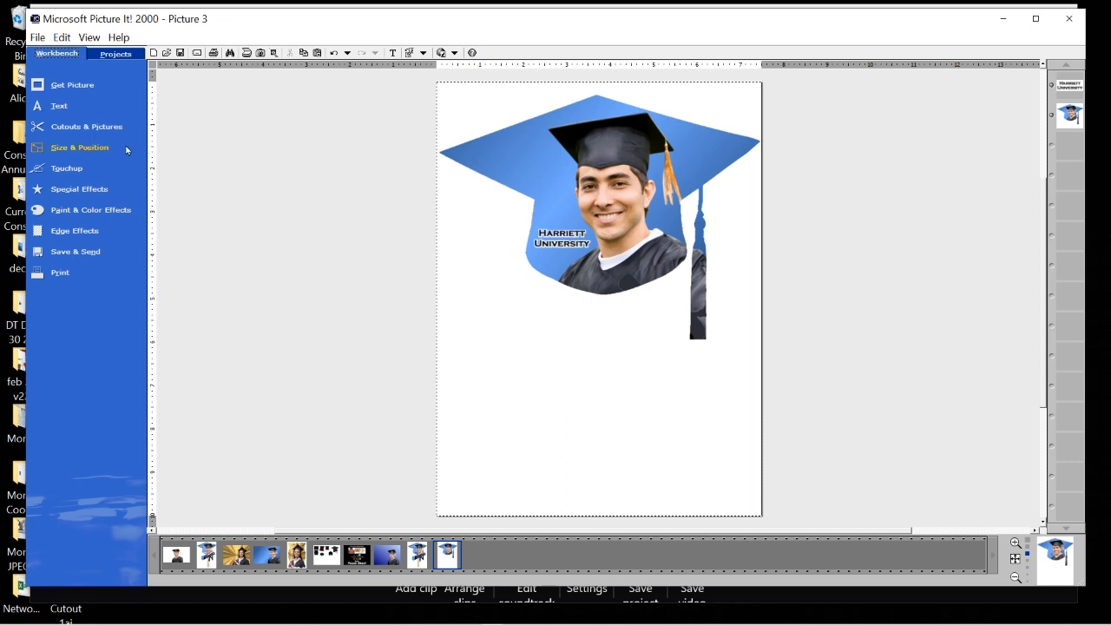
Add a white rectangle shape and drag it over the tassel's lower end.
mouse_move(102, 134)
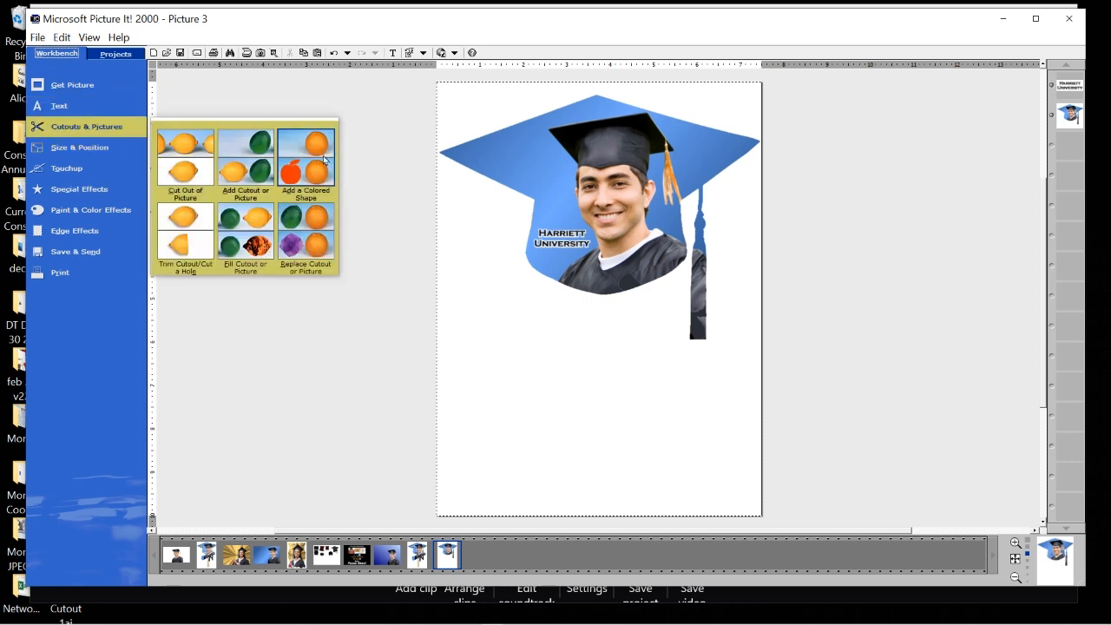
click(305, 161)
click(71, 198)
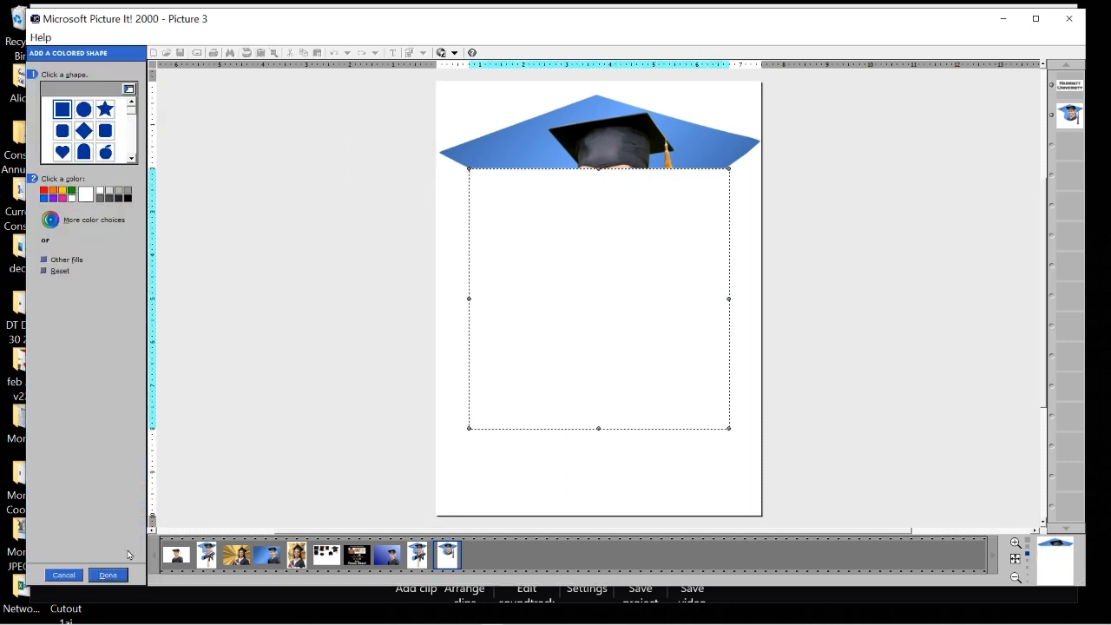
click(108, 575)
drag(549, 270, 731, 378)
click(956, 230)
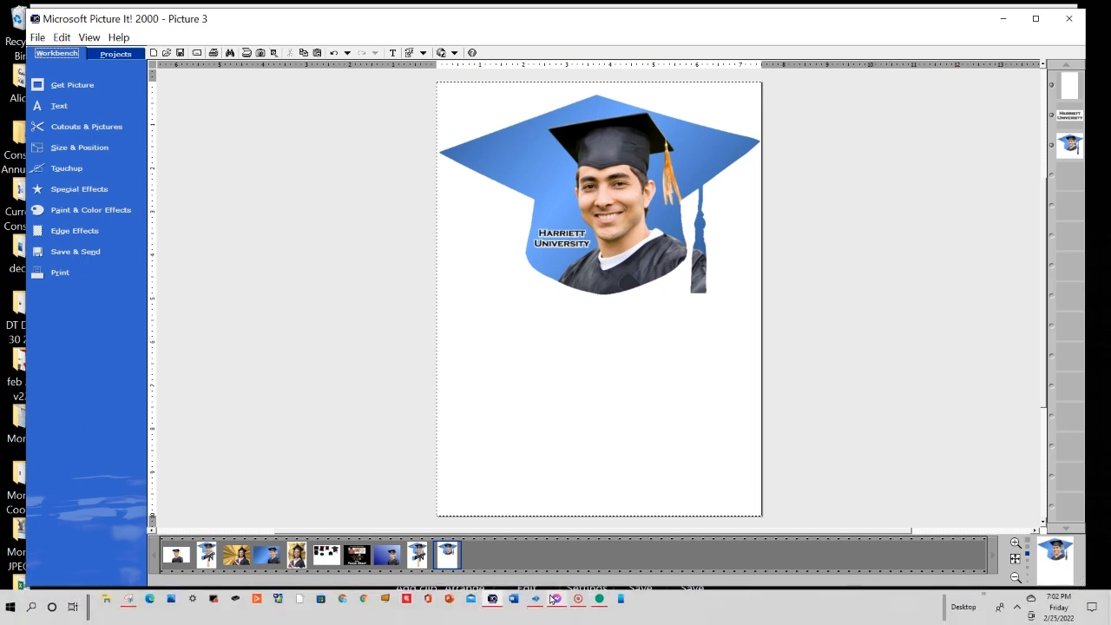
click(577, 599)
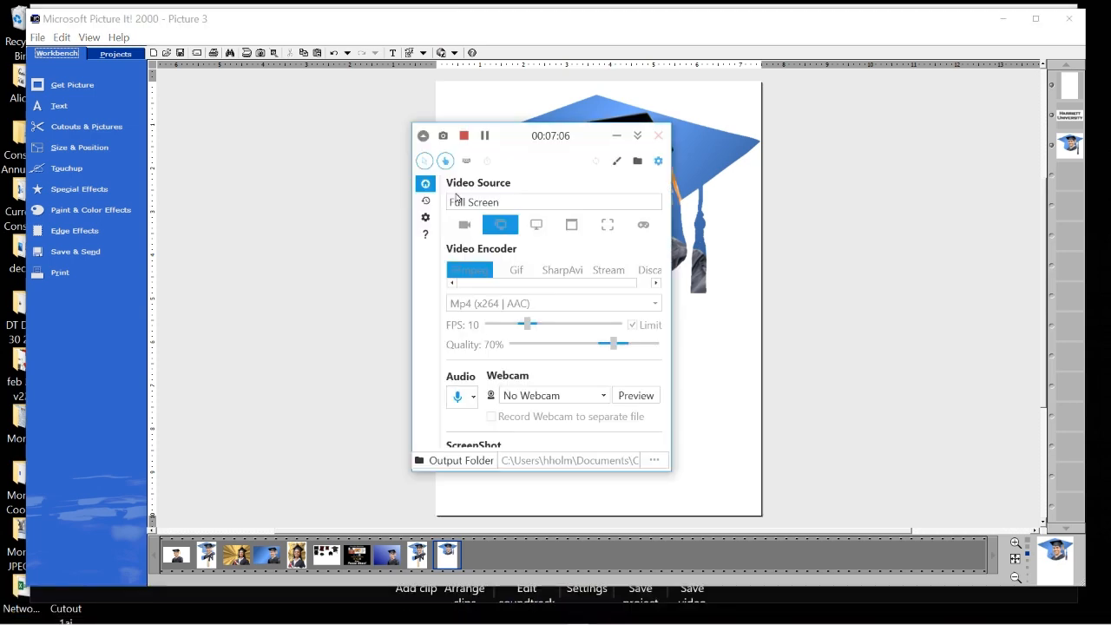